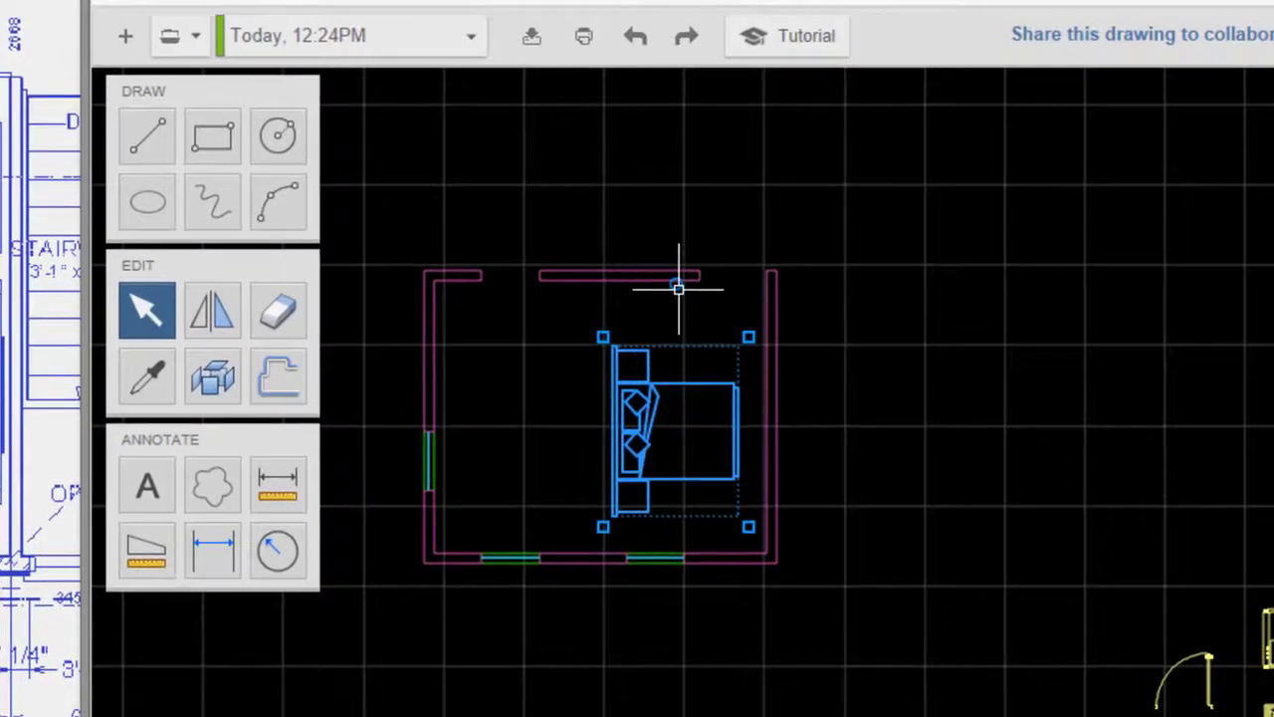
# Step: Turn the bed 180° and slide it so its headboard meets the room's right wall
pyautogui.click(727, 287)
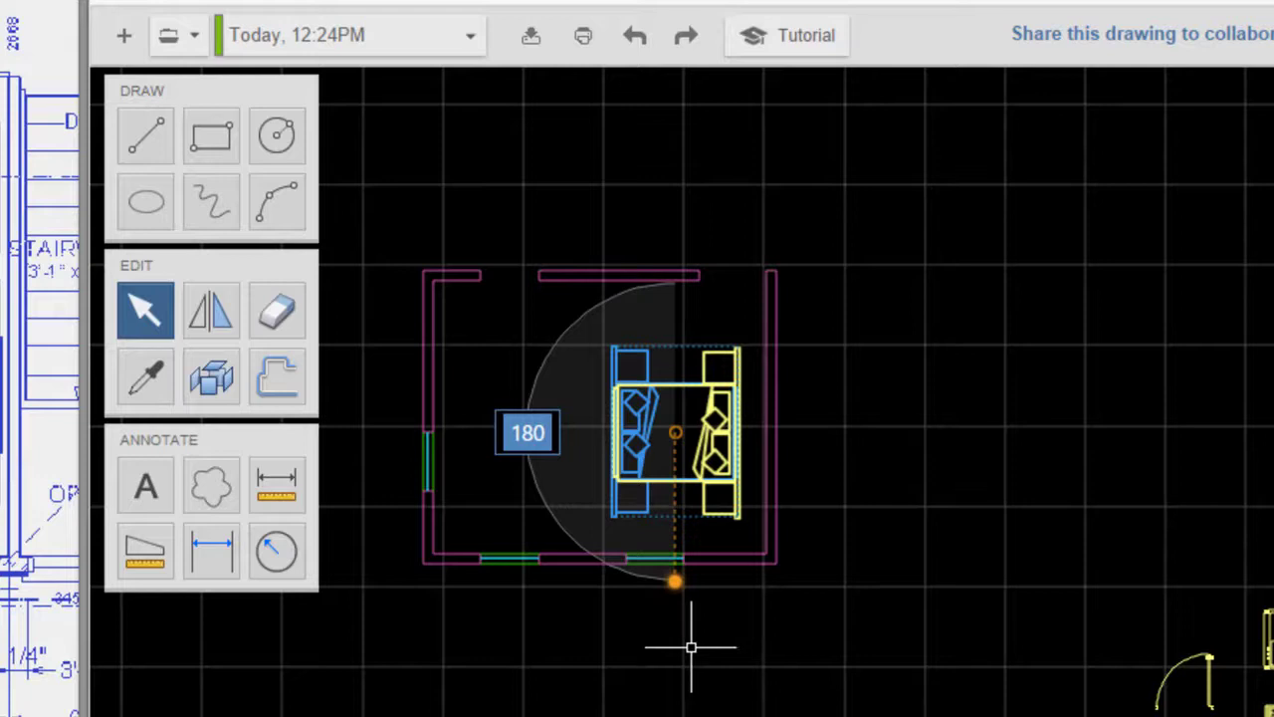
pyautogui.click(689, 648)
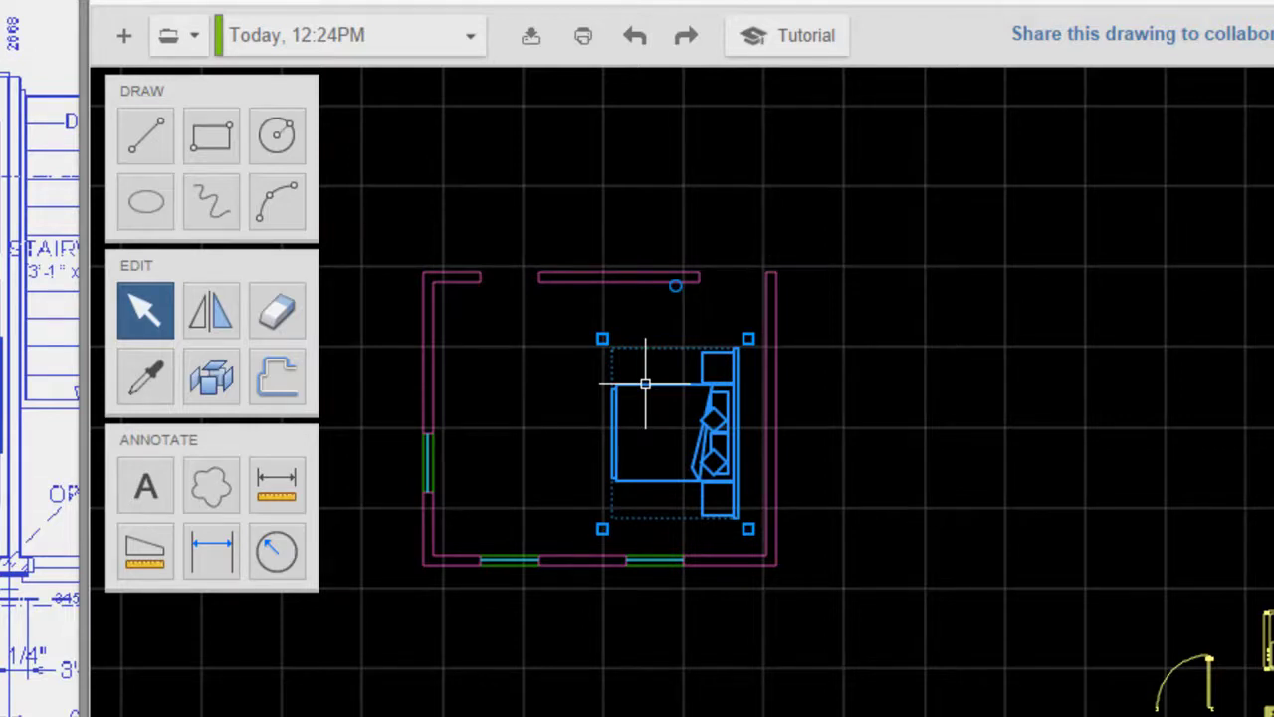
pyautogui.moveTo(691, 415)
pyautogui.mouseDown()
pyautogui.moveTo(702, 433)
pyautogui.moveTo(670, 423)
pyautogui.moveTo(700, 446)
pyautogui.moveTo(724, 438)
pyautogui.mouseUp()
pyautogui.scroll(1, 699, 446)
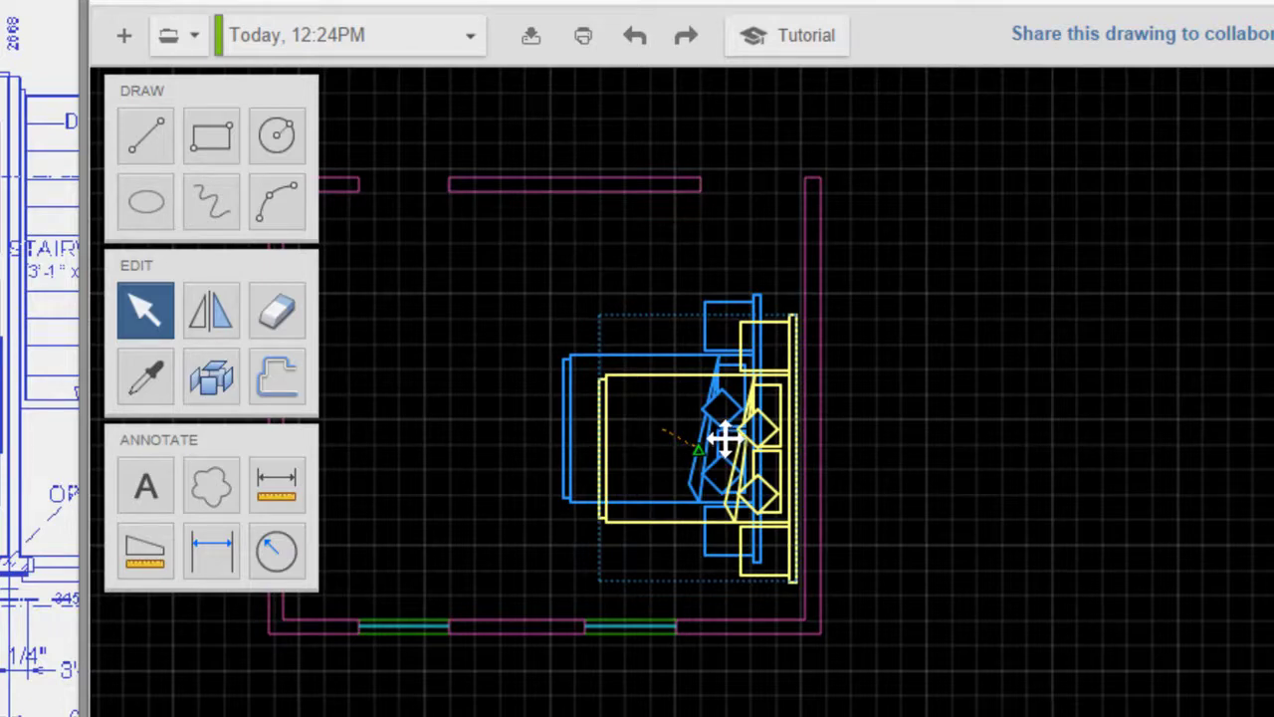
pyautogui.moveTo(725, 438); pyautogui.dragTo(725, 435)
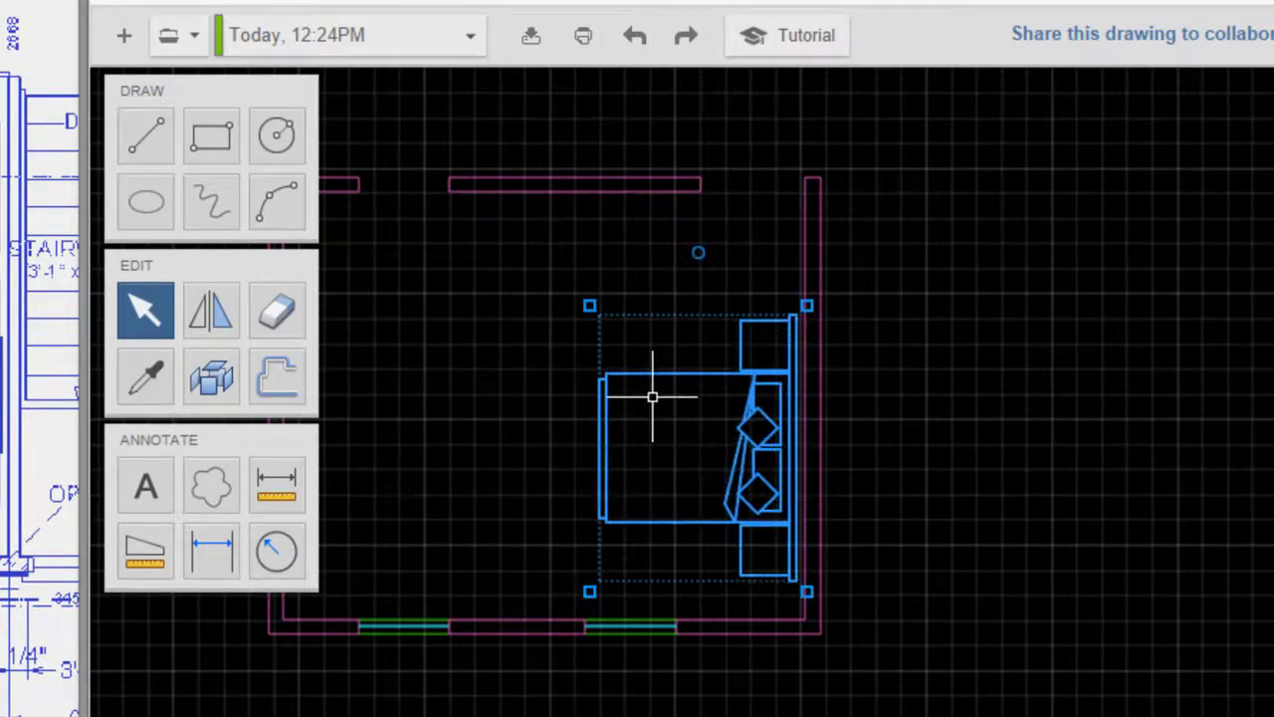
pyautogui.scroll(-1, 652, 394)
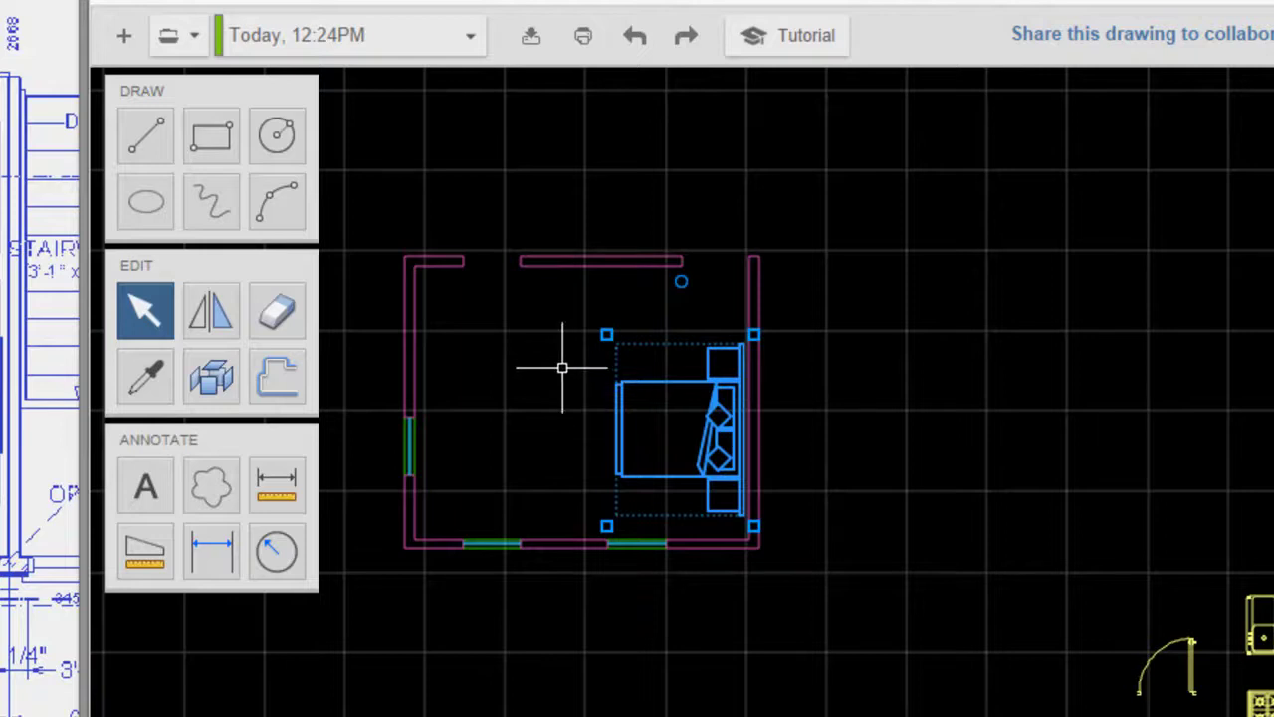
pyautogui.press('Escape')
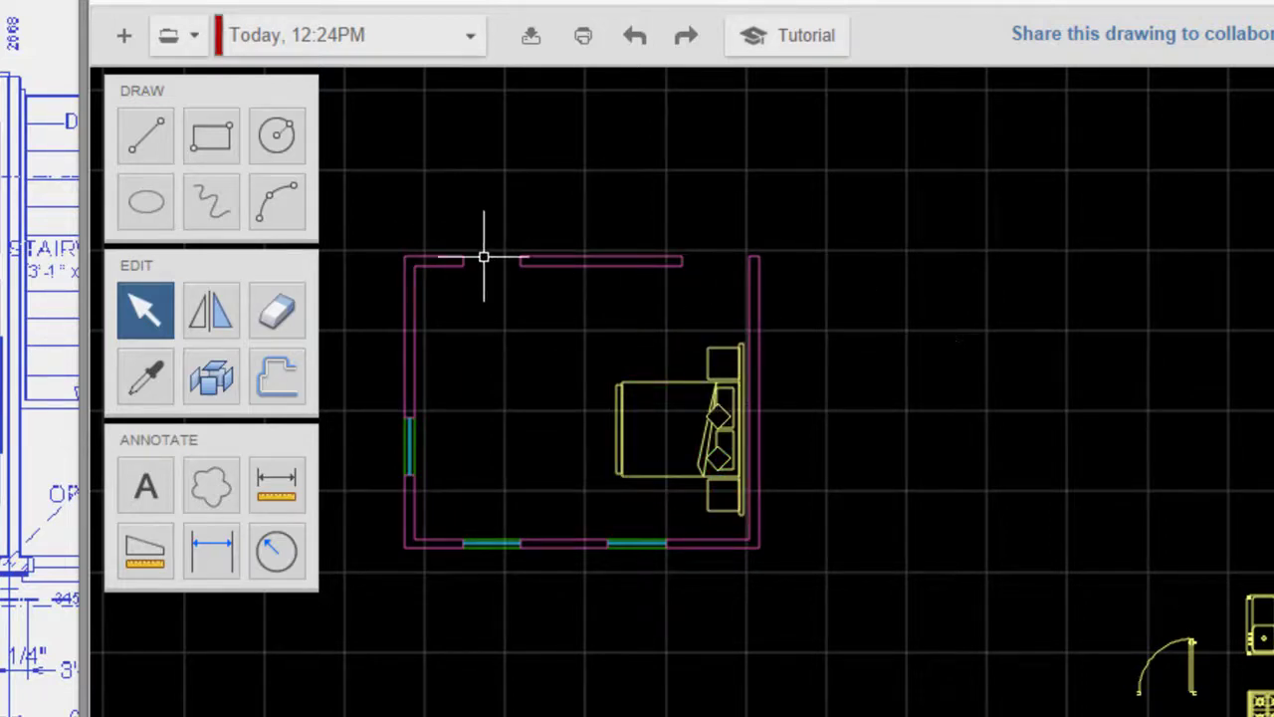
# Step: Drag the door symbol from outside the room up to the top wall opening
pyautogui.moveTo(1081, 493)
pyautogui.mouseDown(button='middle')
pyautogui.moveTo(1065, 483)
pyautogui.moveTo(1064, 441)
pyautogui.mouseUp(button='middle')
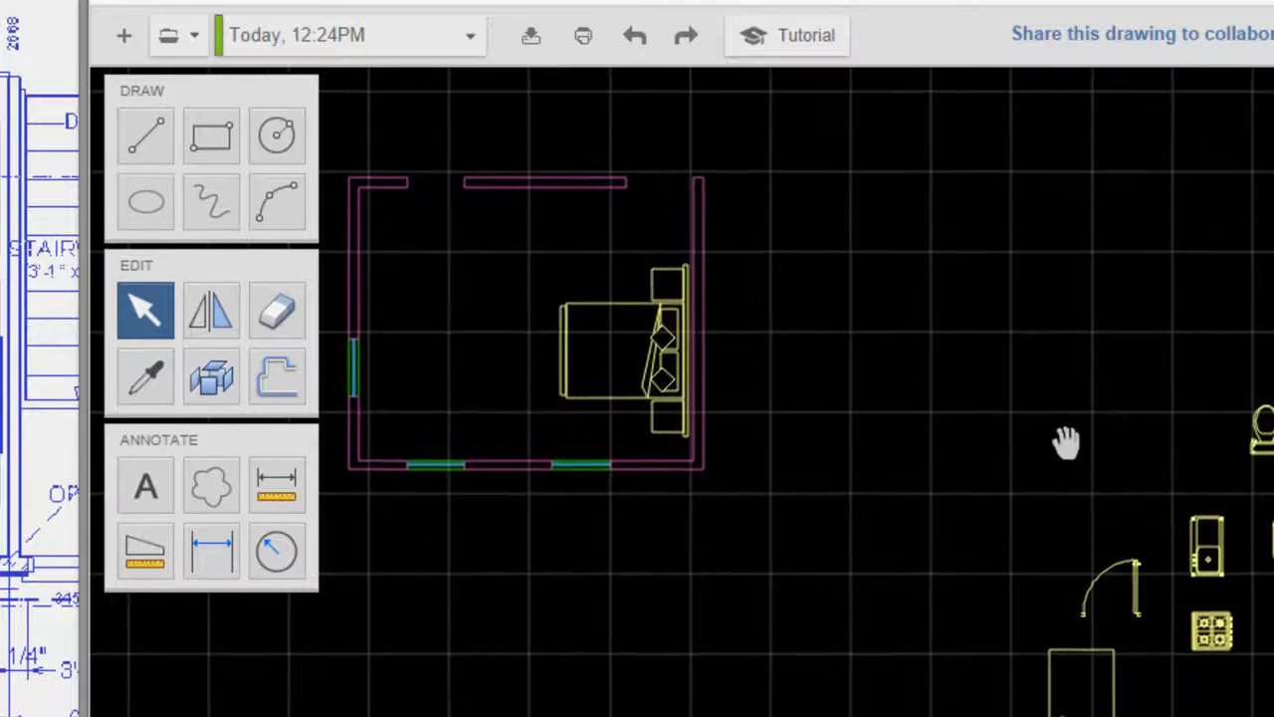
pyautogui.click(1139, 603)
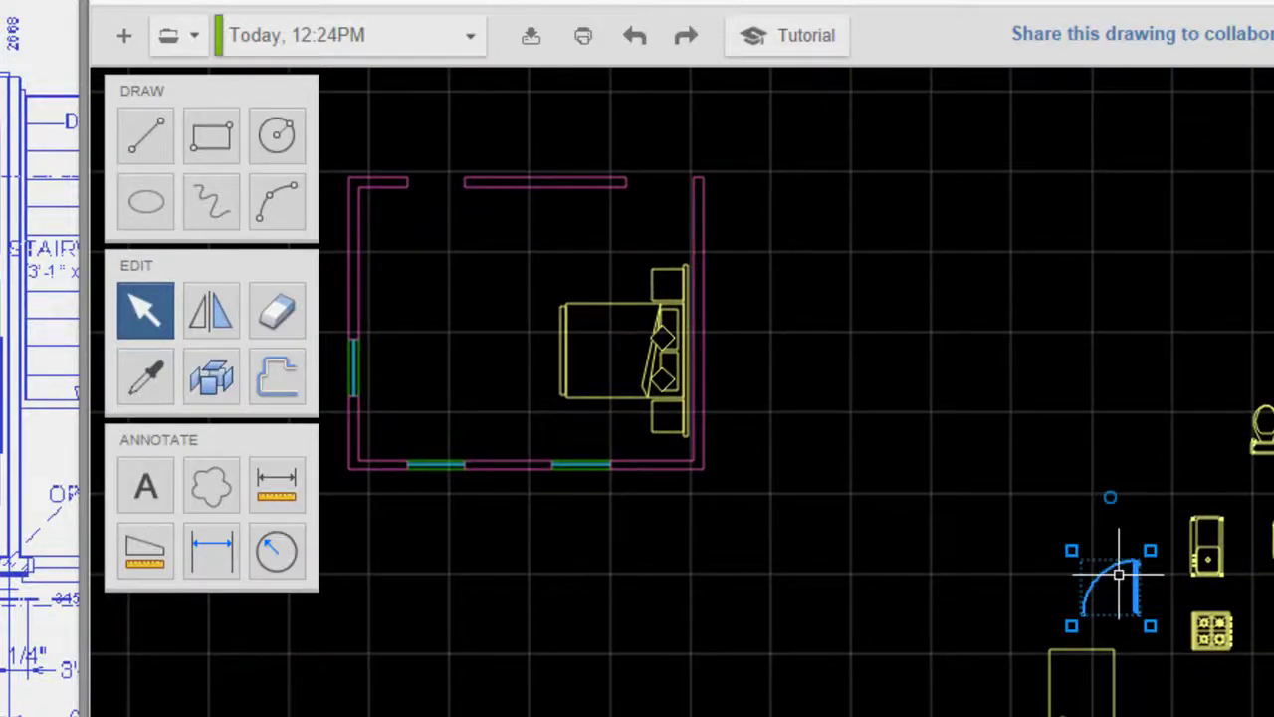
pyautogui.moveTo(1111, 577)
pyautogui.mouseDown()
pyautogui.moveTo(434, 259)
pyautogui.moveTo(426, 213)
pyautogui.mouseUp()
pyautogui.moveTo(426, 213); pyautogui.dragTo(560, 312, button='middle')
pyautogui.scroll(2, 561, 269)
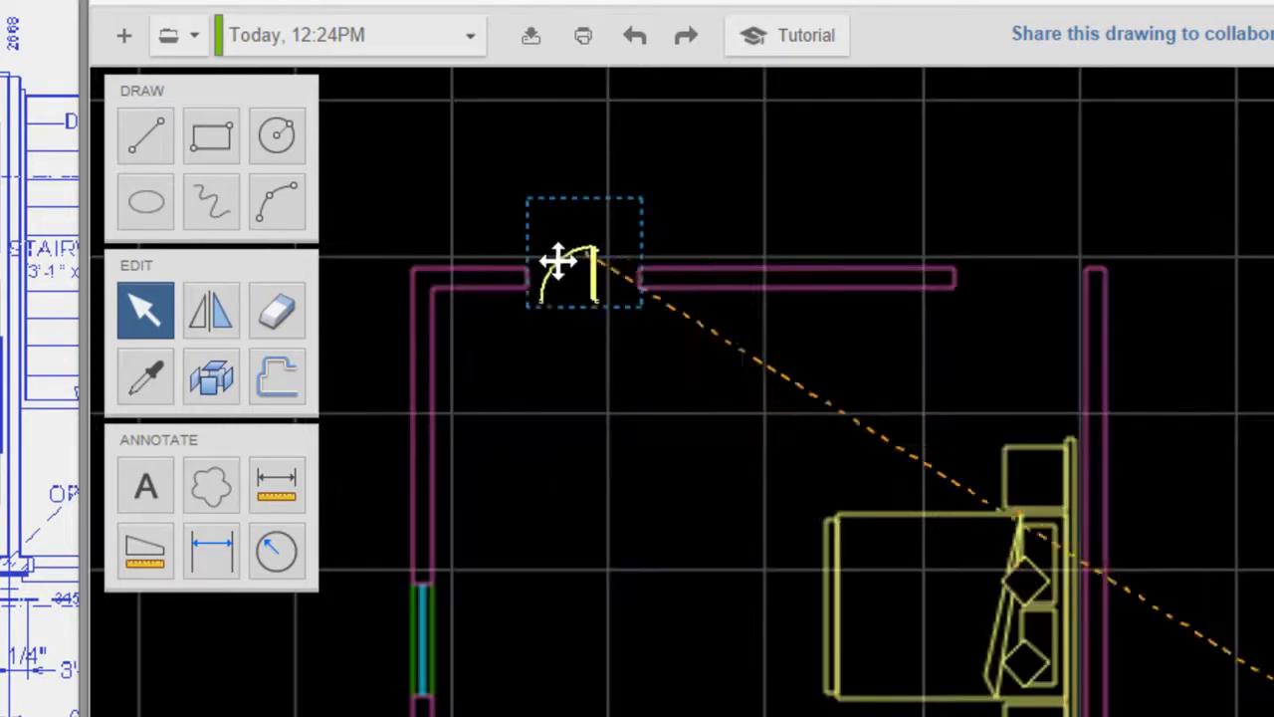
pyautogui.scroll(2, 560, 264)
pyautogui.scroll(-1, 584, 321)
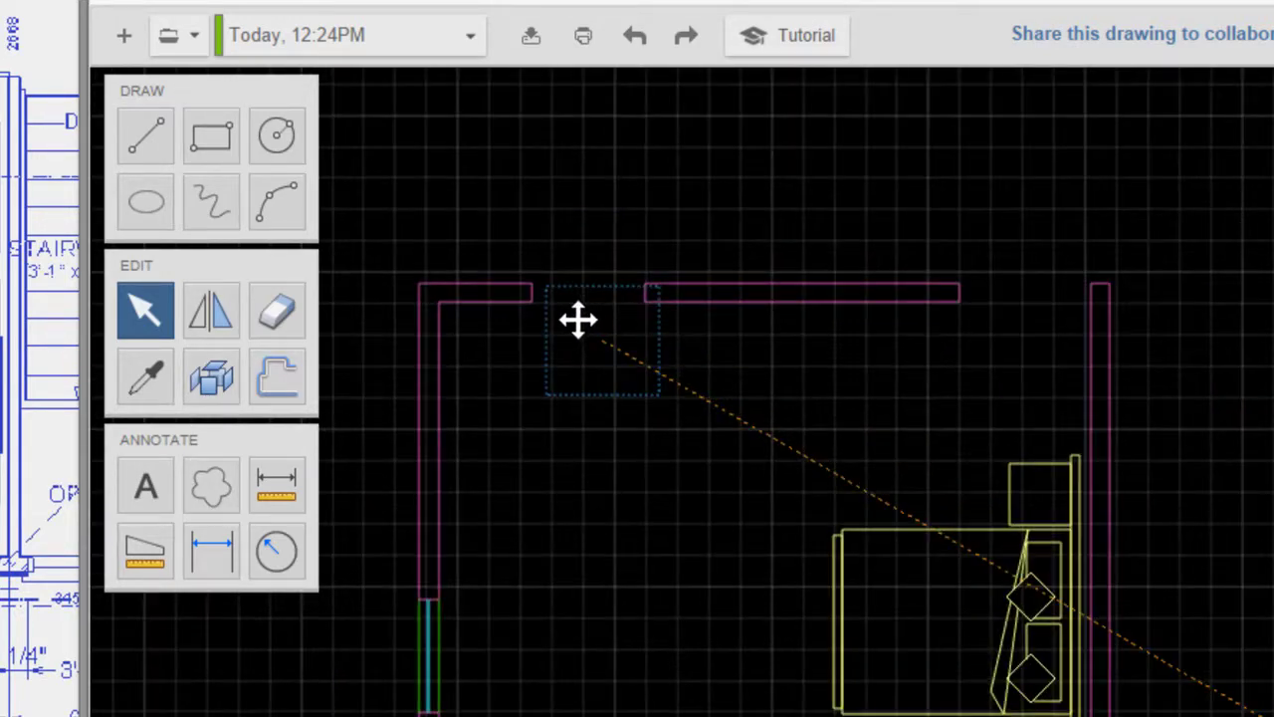
pyautogui.moveTo(561, 264); pyautogui.dragTo(579, 373)
pyautogui.scroll(-1, 578, 356)
pyautogui.scroll(1, 608, 355)
pyautogui.scroll(1, 606, 348)
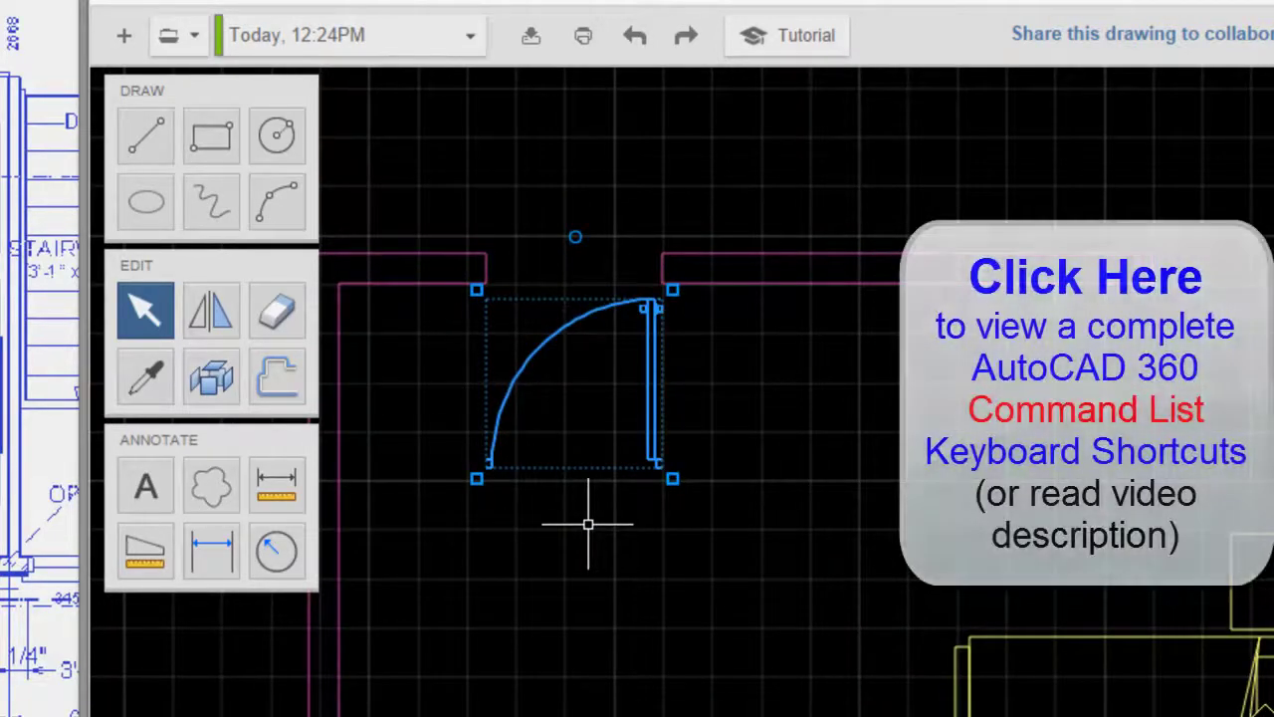
# Step: Use MOVE to snap the door's lower-right corner onto the opening's corner
pyautogui.write('M')
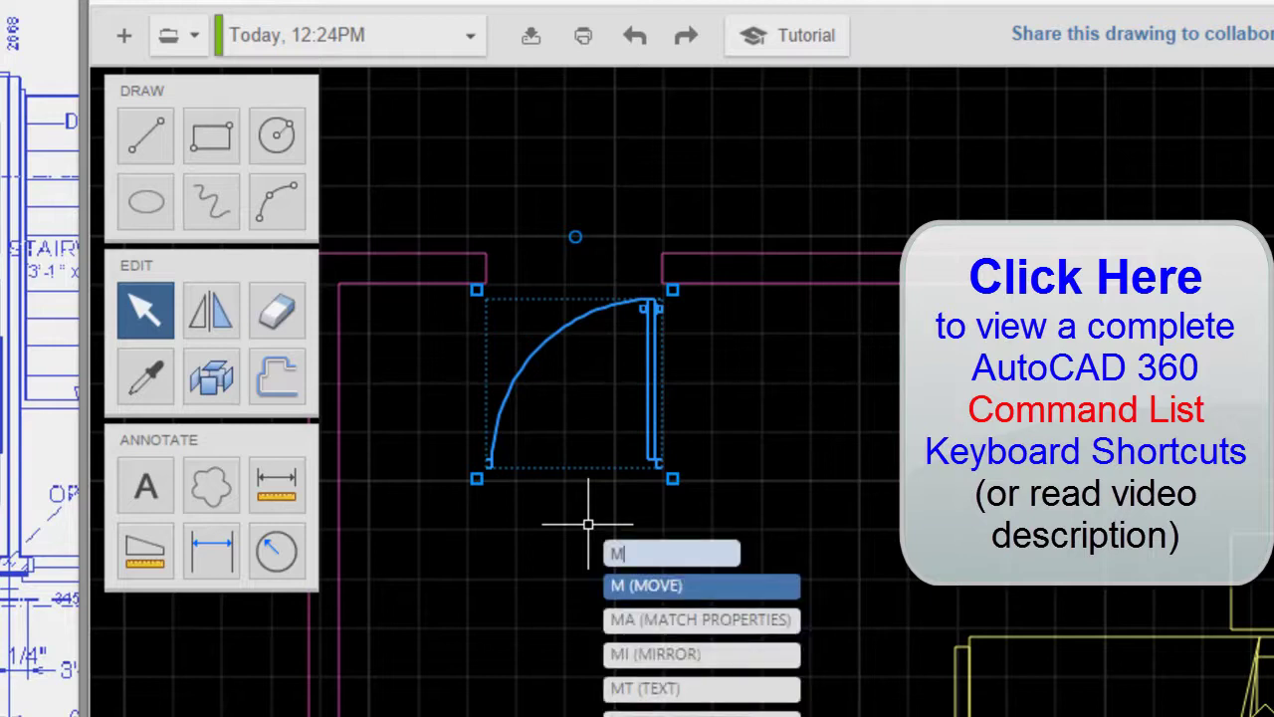
pyautogui.press('Down')
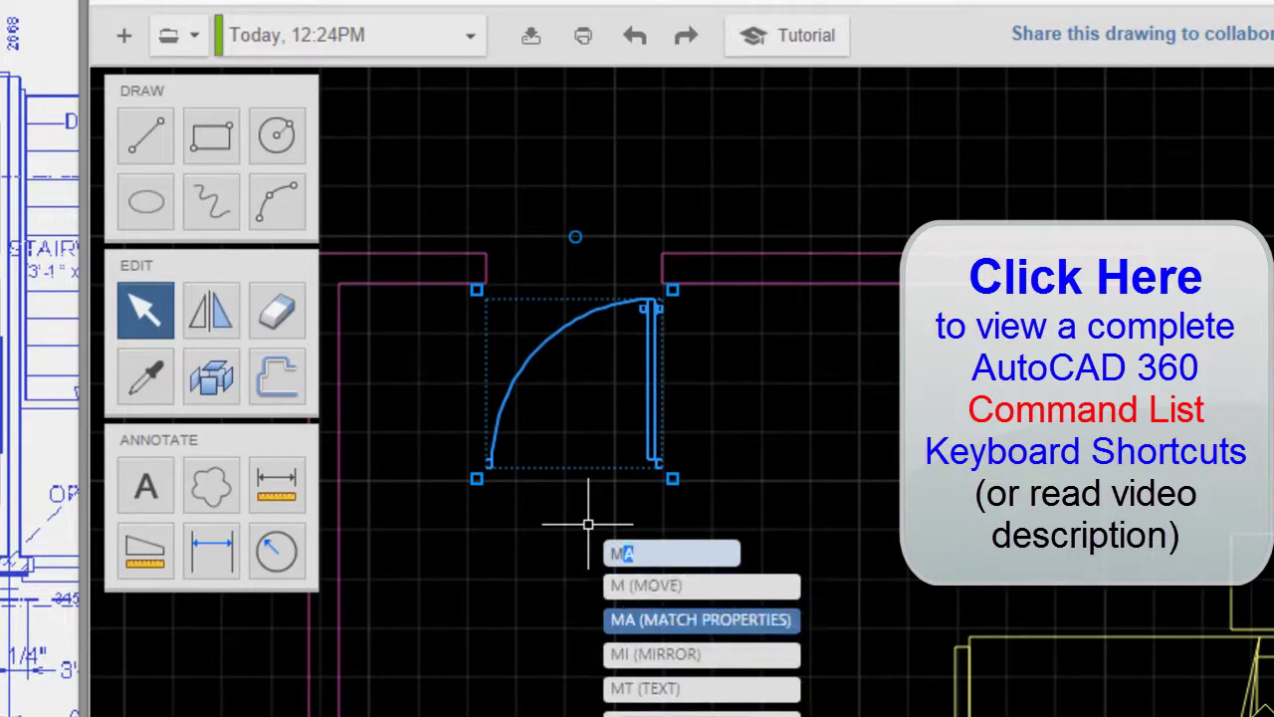
pyautogui.press('Up')
pyautogui.press('Return')
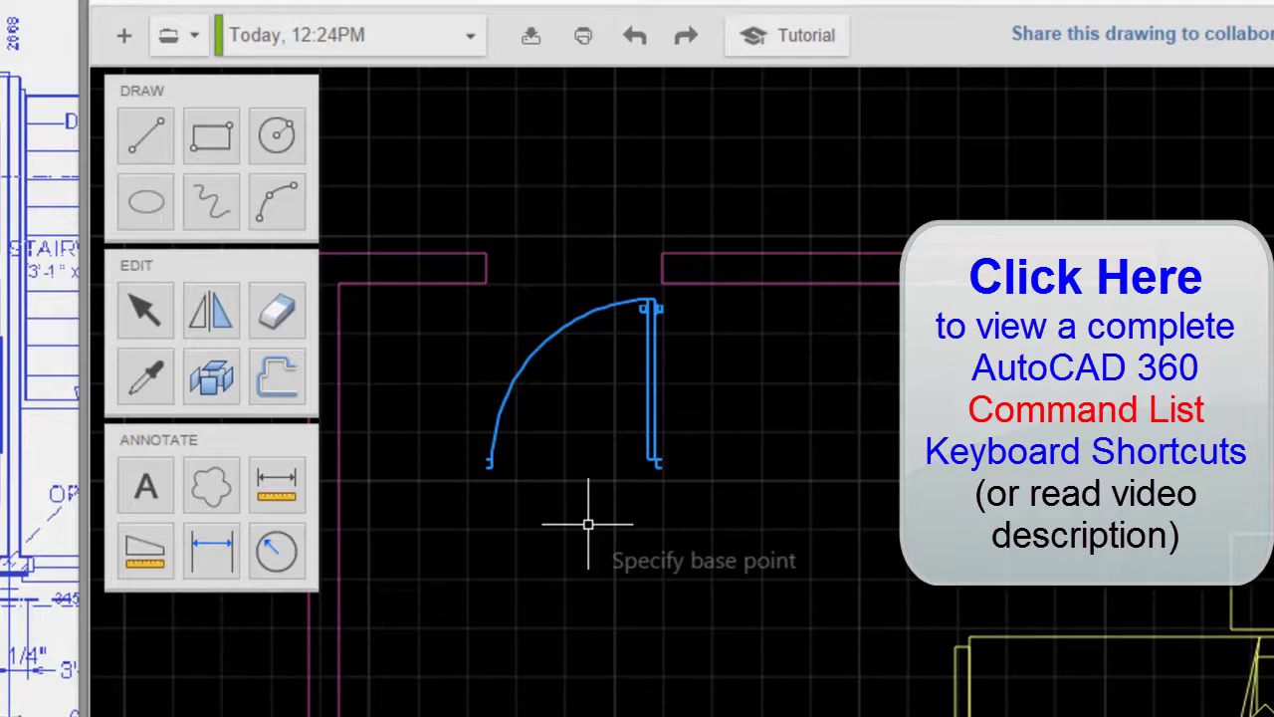
pyautogui.scroll(2, 657, 461)
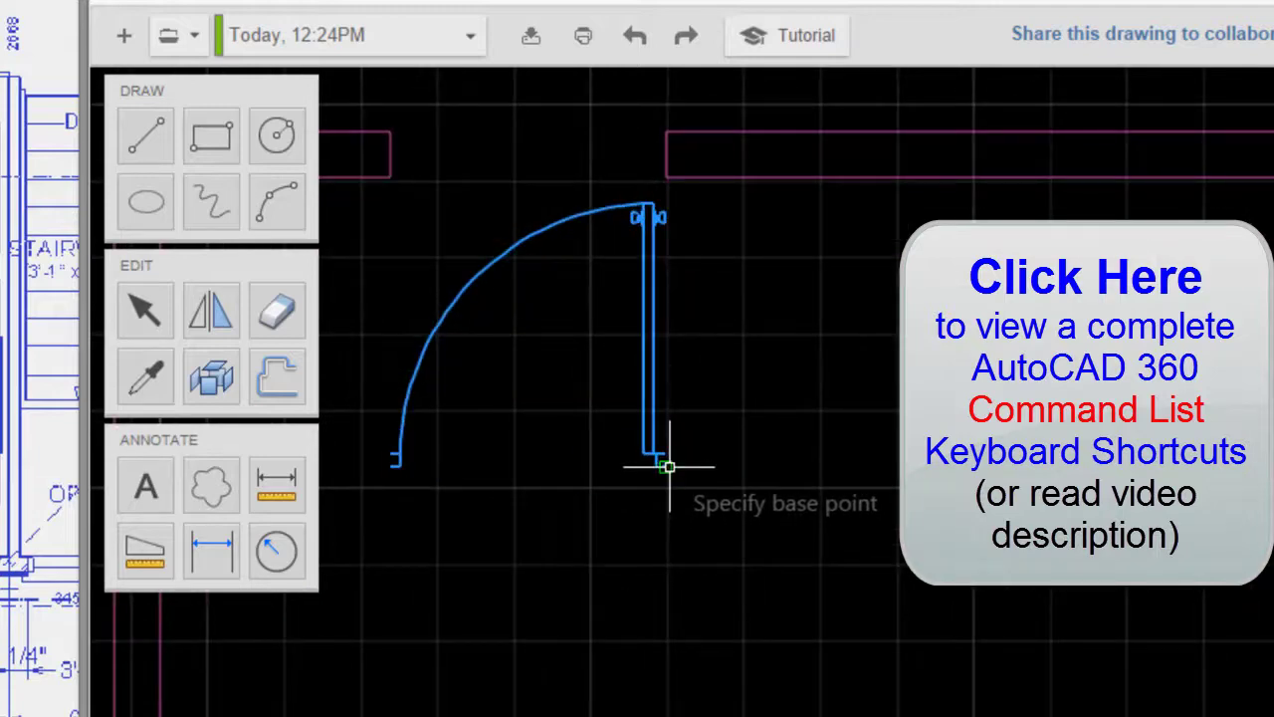
pyautogui.click(667, 465)
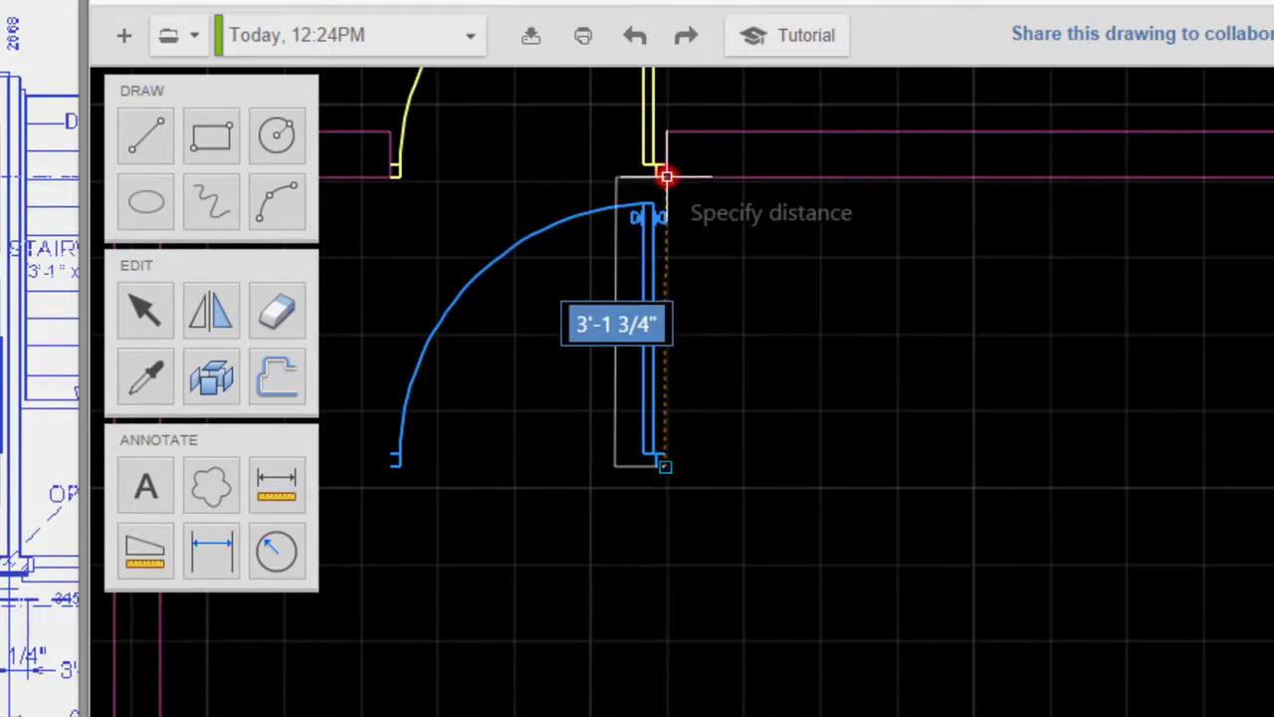
pyautogui.click(667, 177)
pyautogui.scroll(-3, 637, 208)
pyautogui.scroll(2, 624, 256)
# Step: Enlarge the door with a corner grip so it fills the wall opening
pyautogui.moveTo(620, 256); pyautogui.dragTo(592, 370, button='middle')
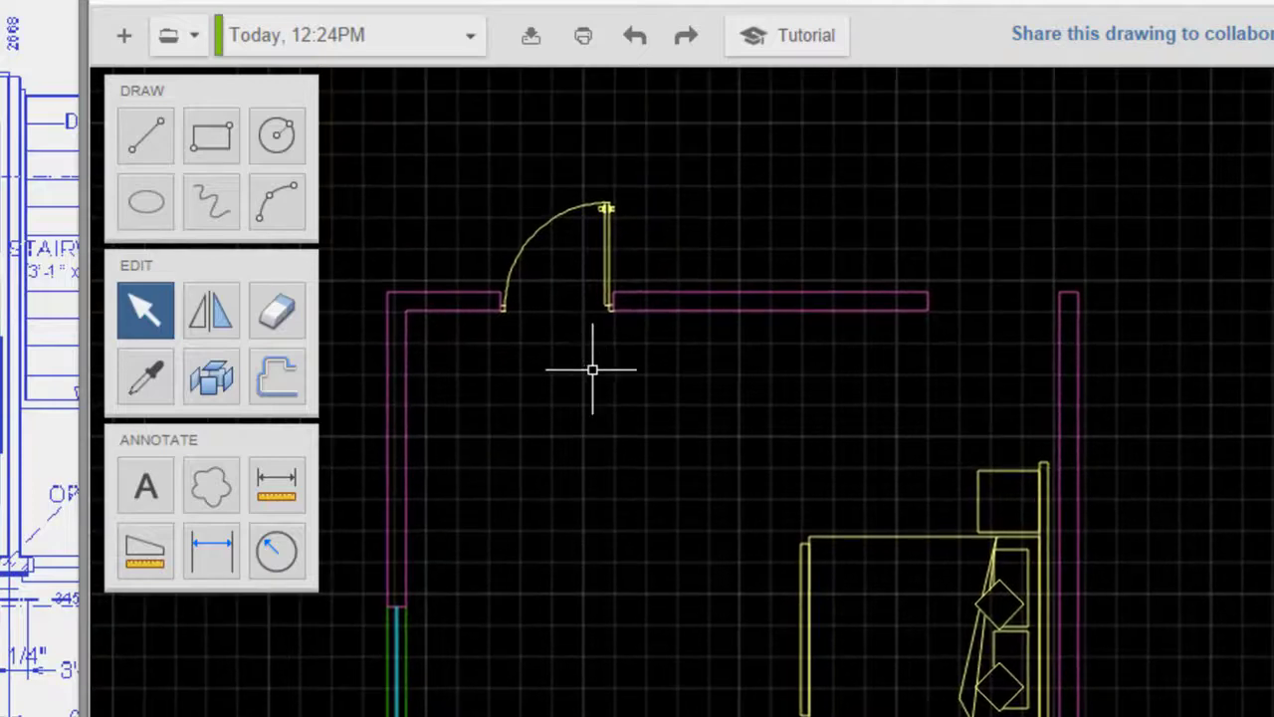
pyautogui.scroll(2, 592, 370)
pyautogui.moveTo(541, 238); pyautogui.dragTo(643, 338, button='middle')
pyautogui.scroll(-1, 643, 338)
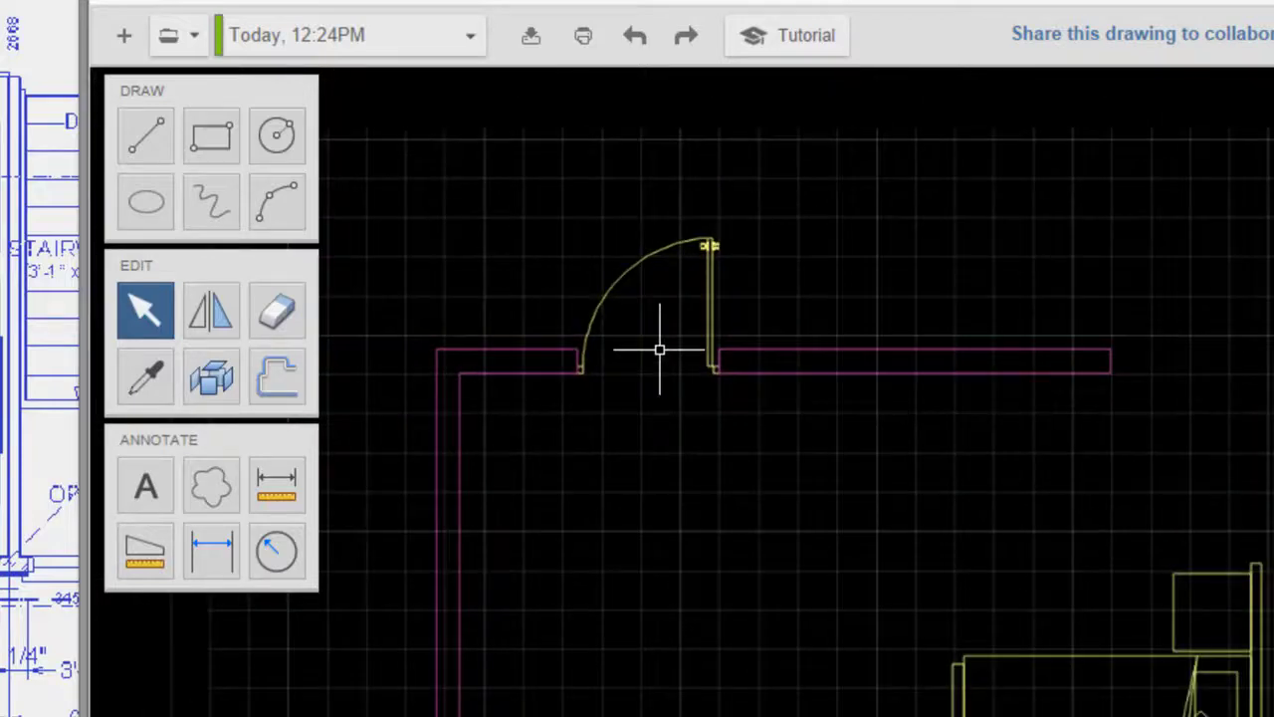
pyautogui.click(712, 361)
pyautogui.scroll(3, 588, 376)
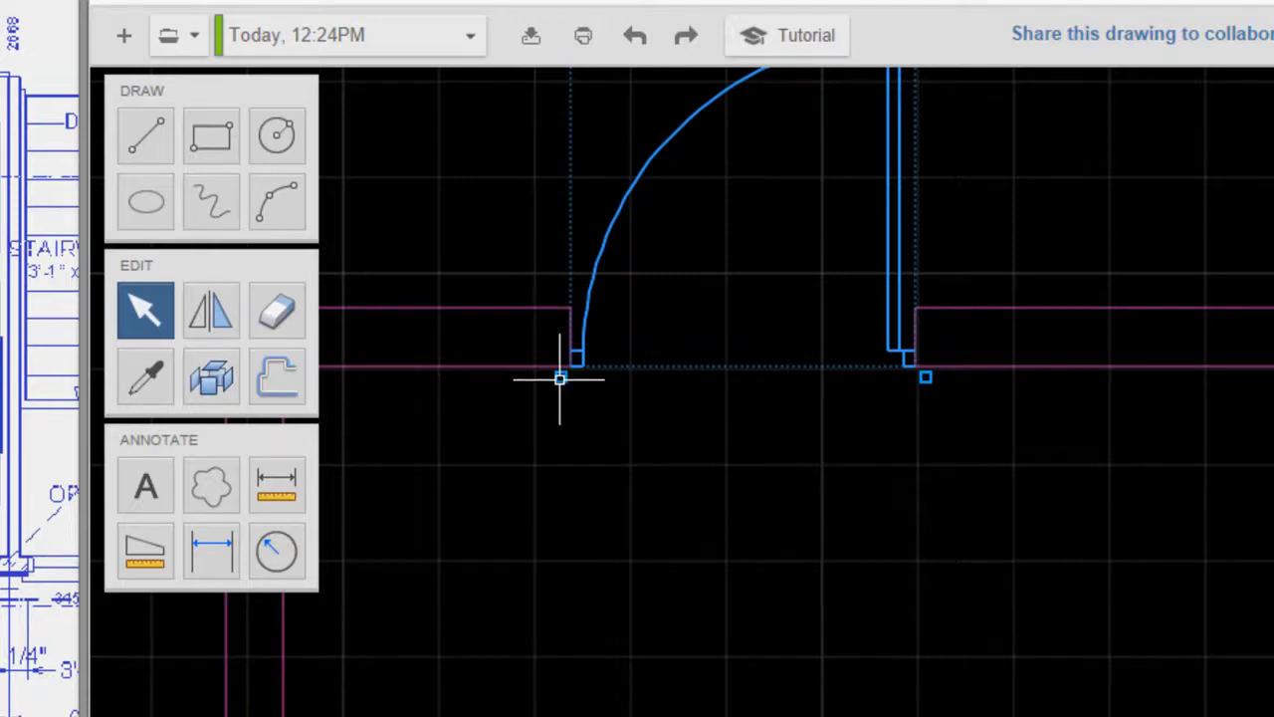
pyautogui.moveTo(559, 378)
pyautogui.mouseDown()
pyautogui.moveTo(523, 405)
pyautogui.moveTo(544, 402)
pyautogui.moveTo(409, 455)
pyautogui.moveTo(540, 418)
pyautogui.moveTo(527, 427)
pyautogui.mouseUp()
pyautogui.scroll(-5, 534, 166)
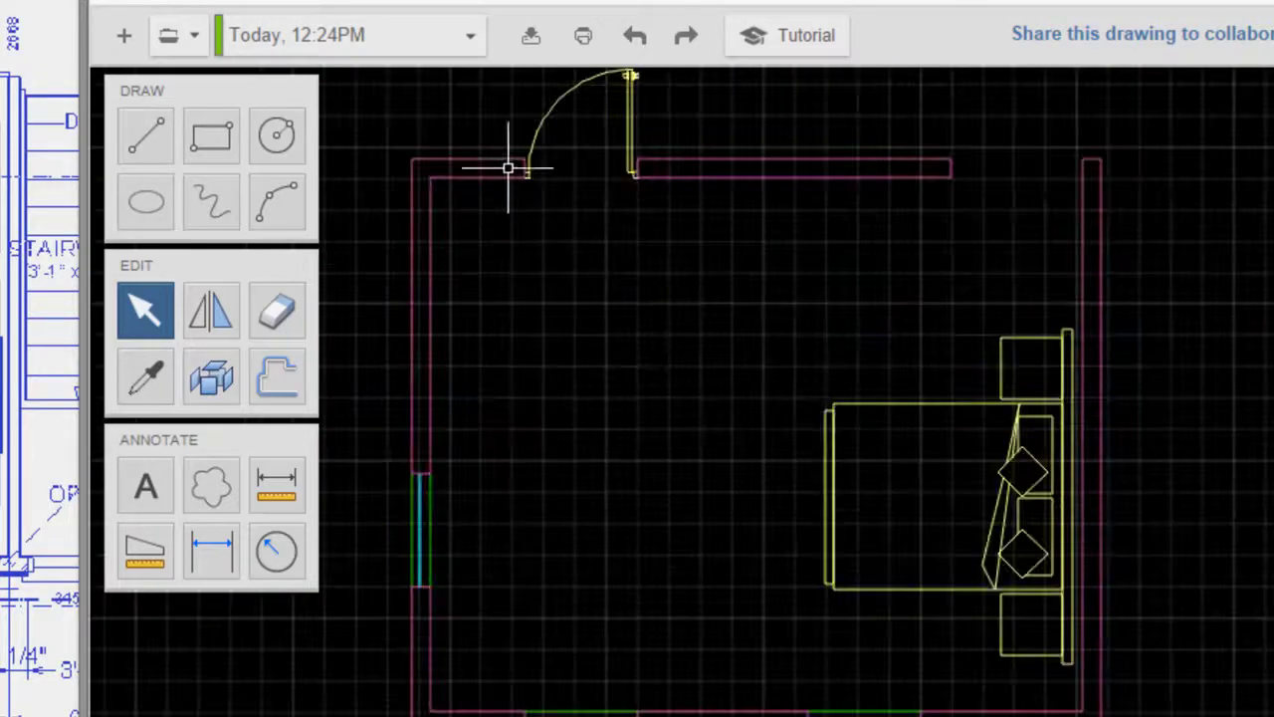
pyautogui.scroll(3, 508, 168)
pyautogui.moveTo(583, 133); pyautogui.dragTo(606, 293, button='middle')
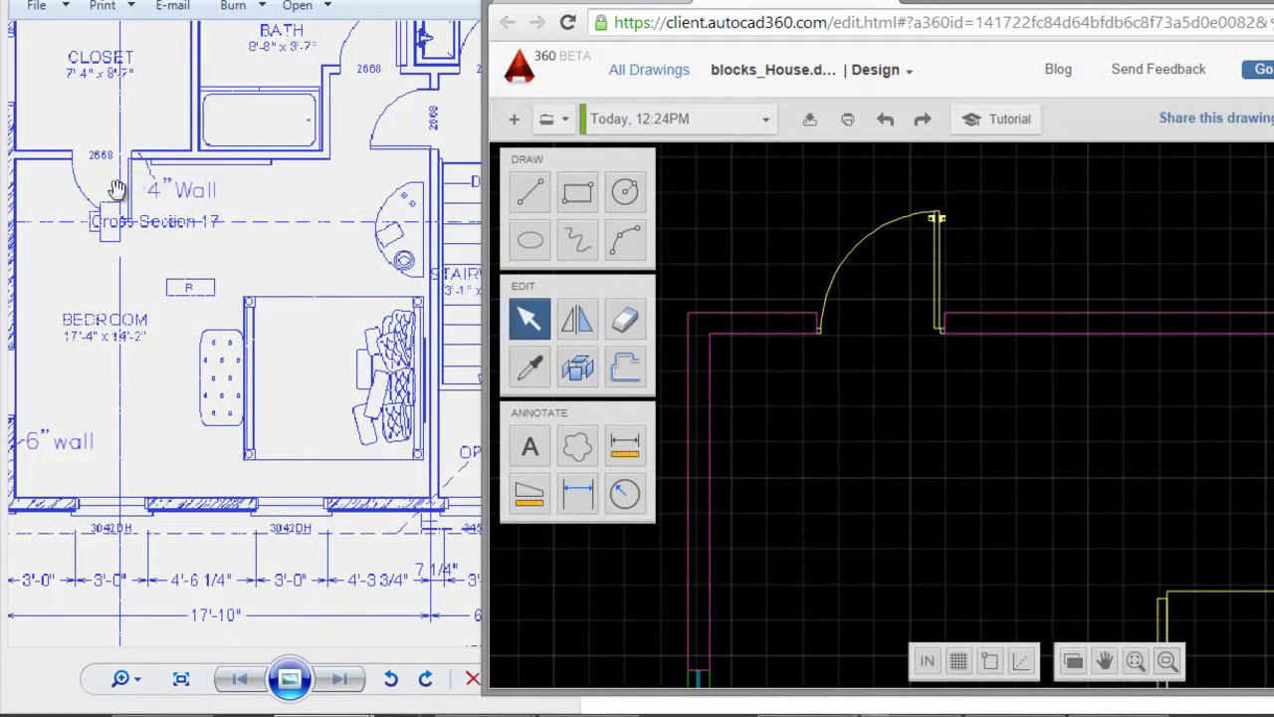
# Step: Mirror the door across the wall line and delete the original upper door
pyautogui.click(580, 320)
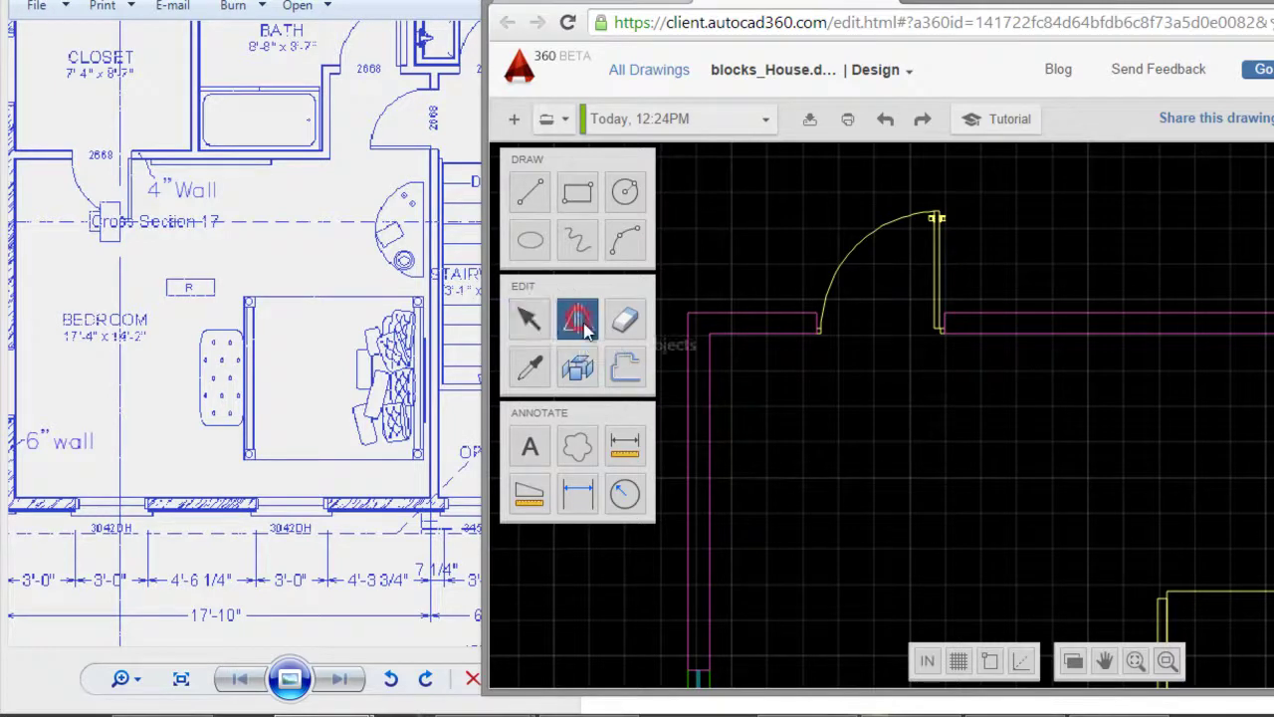
pyautogui.click(846, 255)
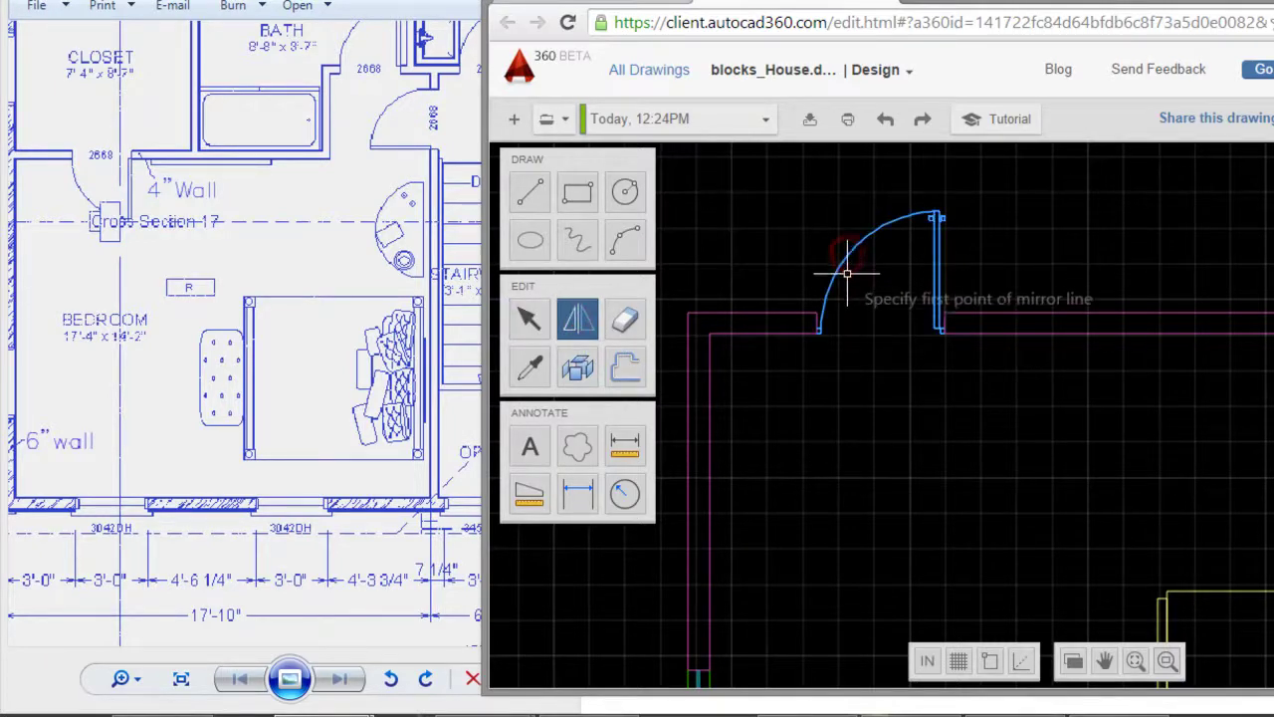
pyautogui.scroll(2, 829, 341)
pyautogui.click(810, 330)
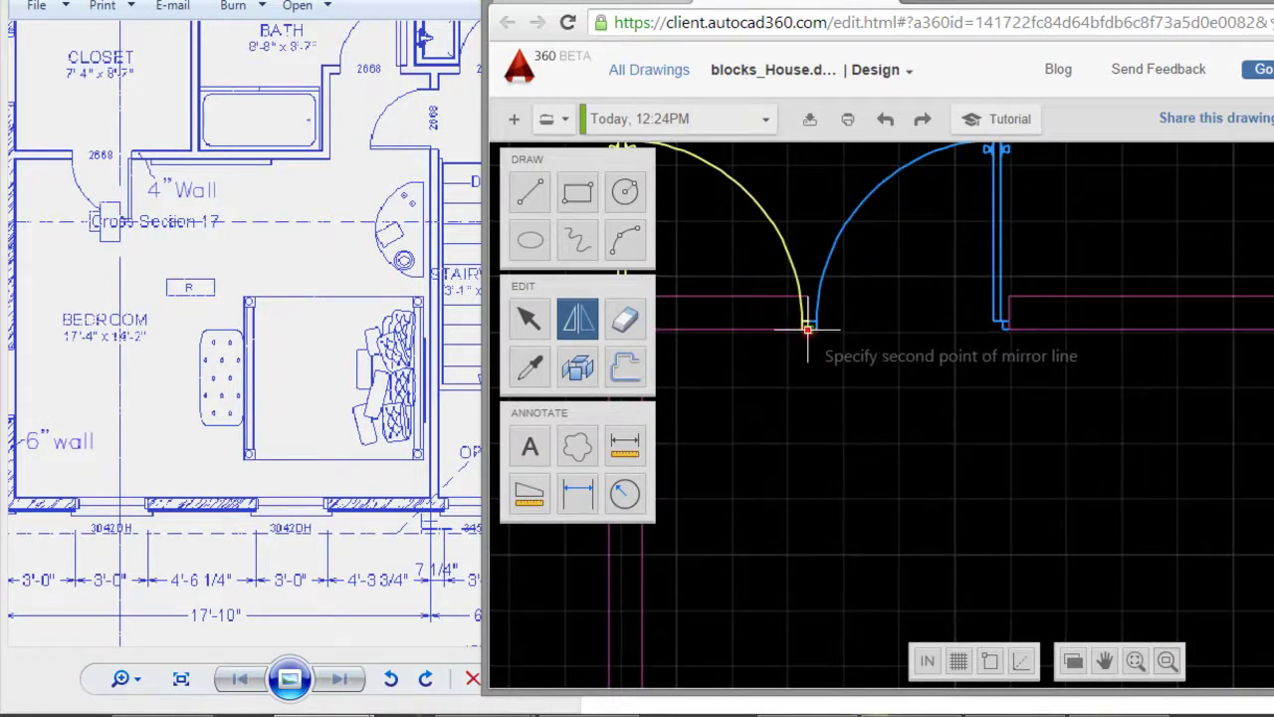
pyautogui.click(1013, 329)
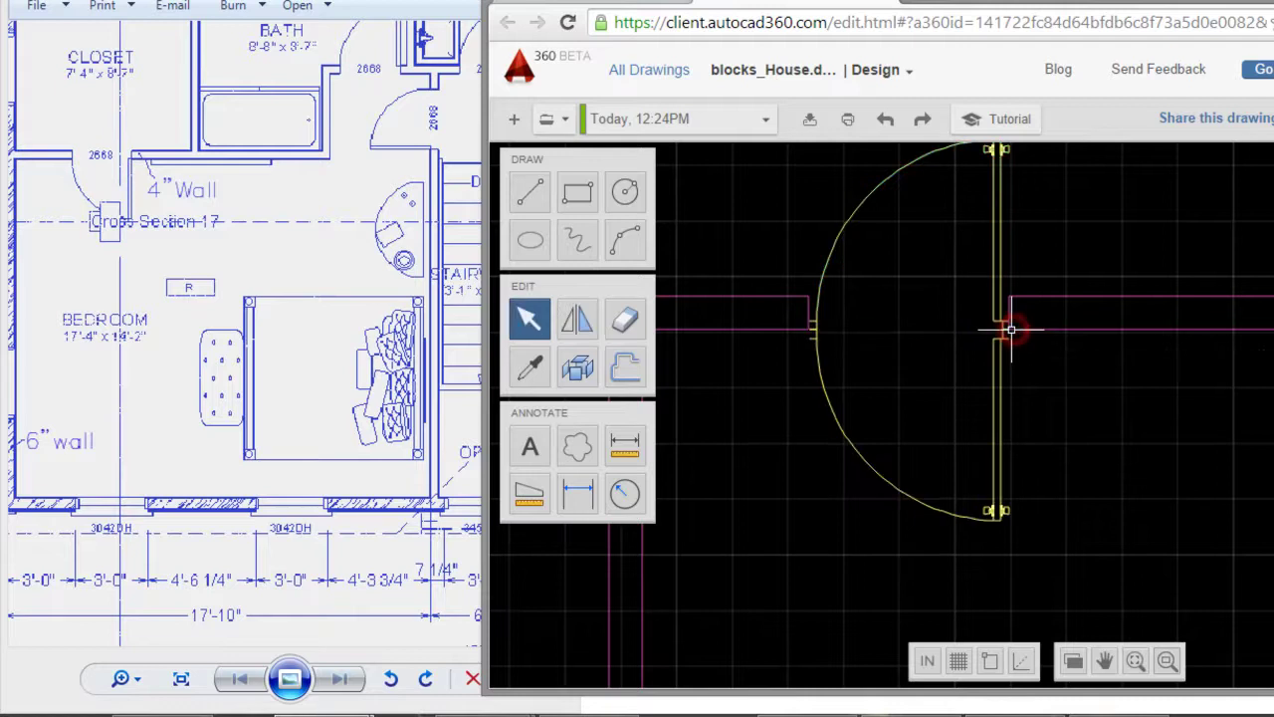
pyautogui.click(997, 237)
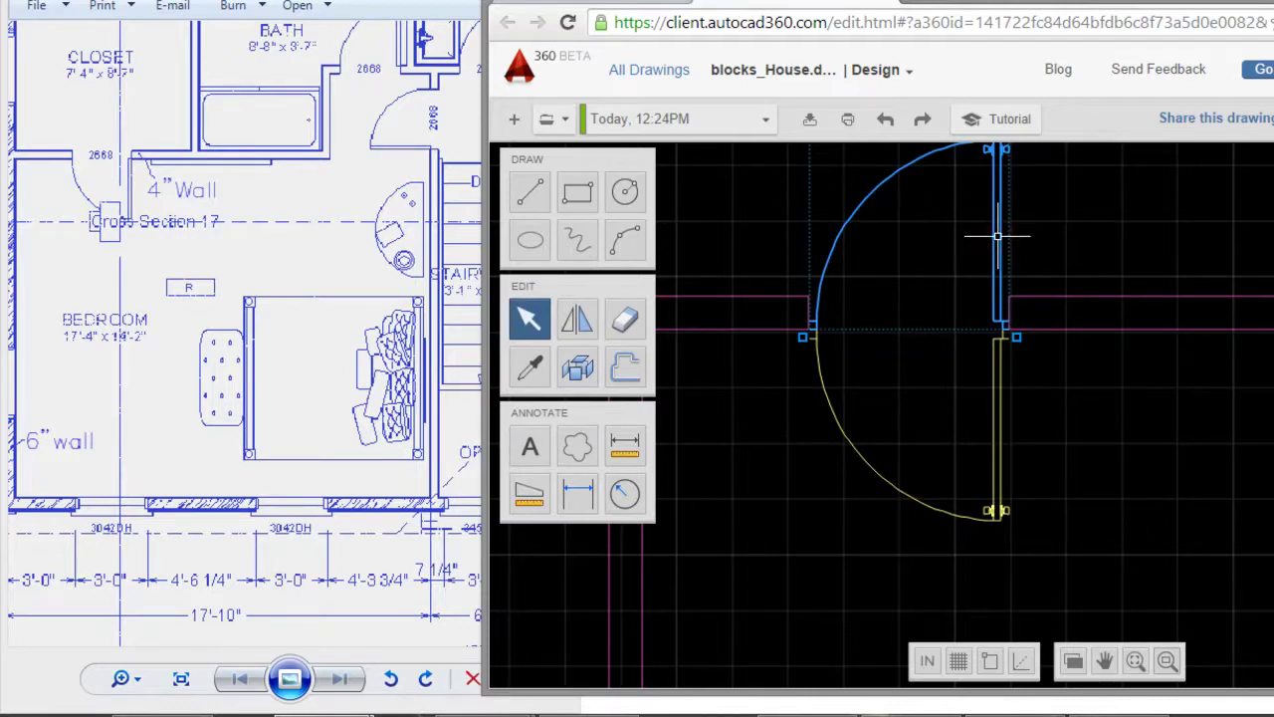
pyautogui.press('Delete')
# Step: Nudge the remaining door upward so its ends sit flush with the doorway edges
pyautogui.scroll(-3, 1001, 277)
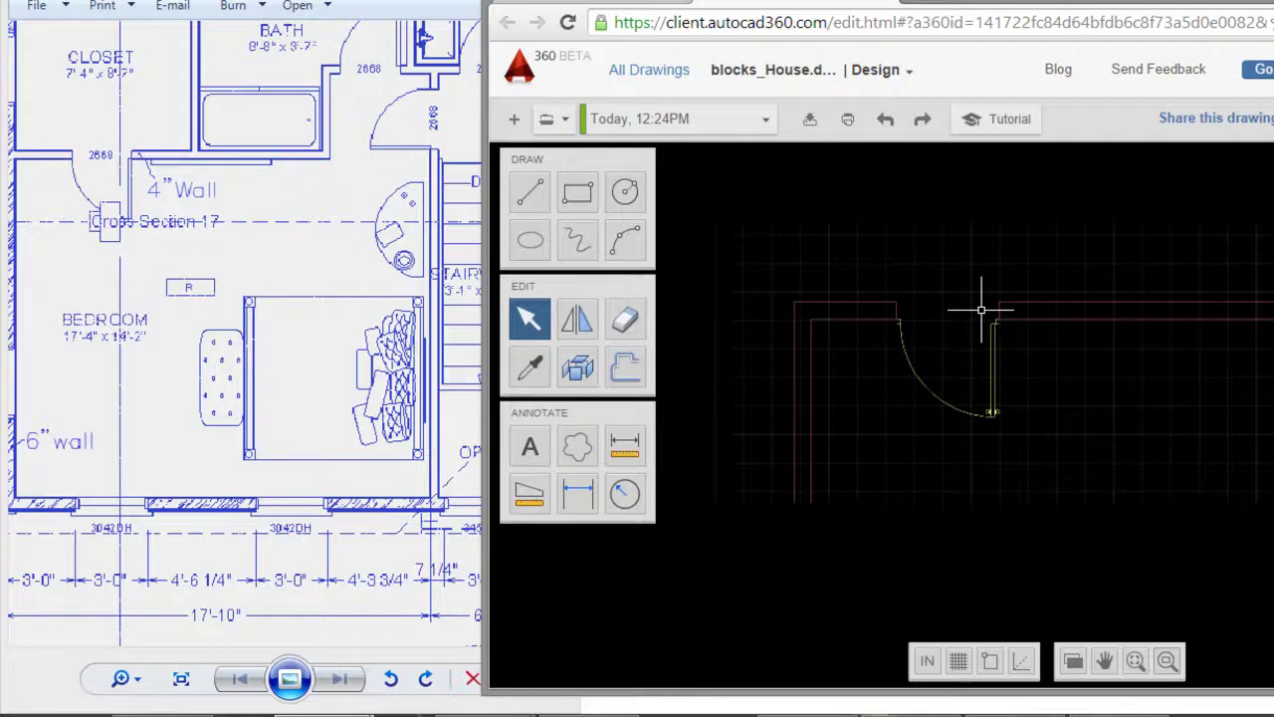
pyautogui.scroll(-2, 982, 308)
pyautogui.scroll(2, 982, 328)
pyautogui.scroll(1, 992, 348)
pyautogui.scroll(2, 986, 323)
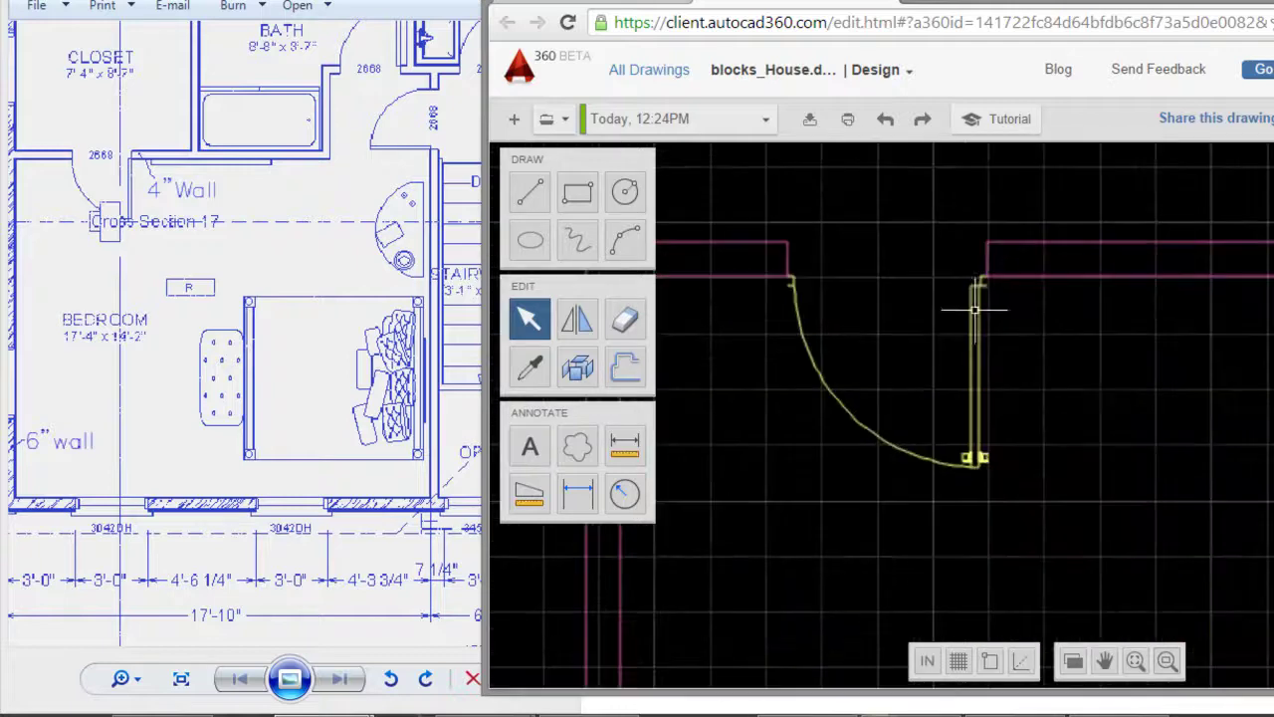
pyautogui.scroll(1, 977, 299)
pyautogui.click(976, 304)
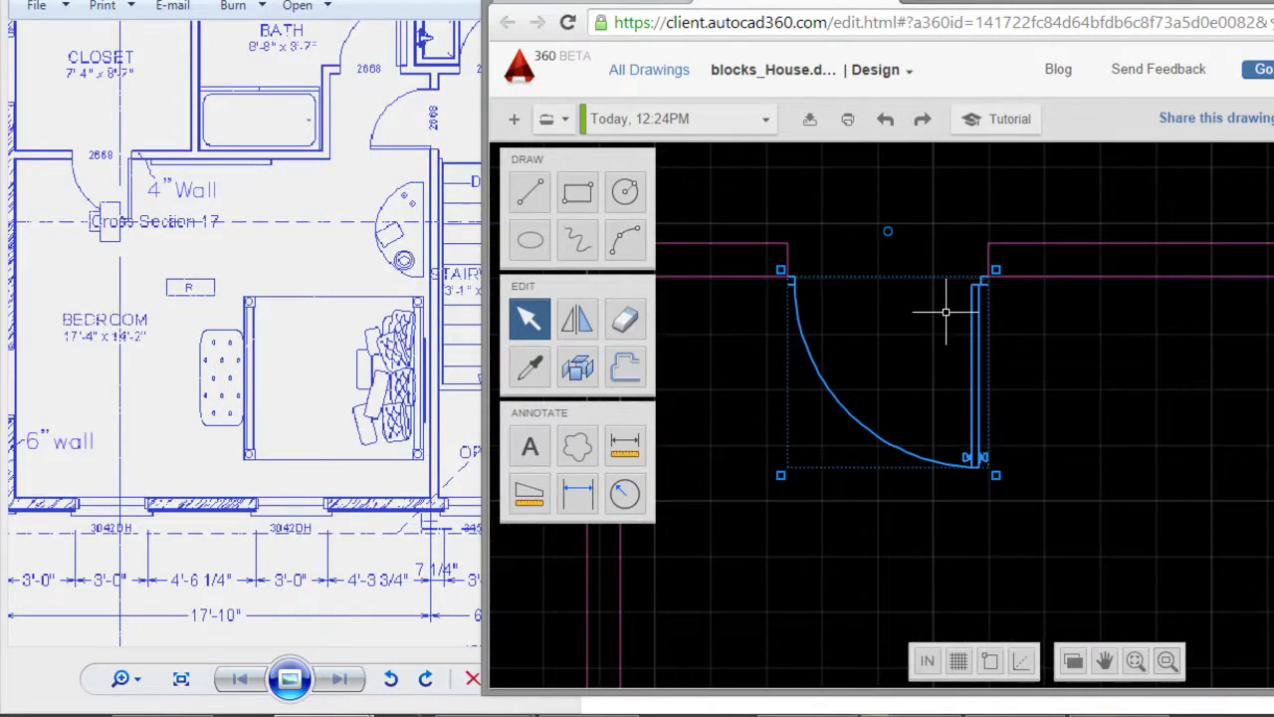
pyautogui.moveTo(938, 354); pyautogui.dragTo(936, 335)
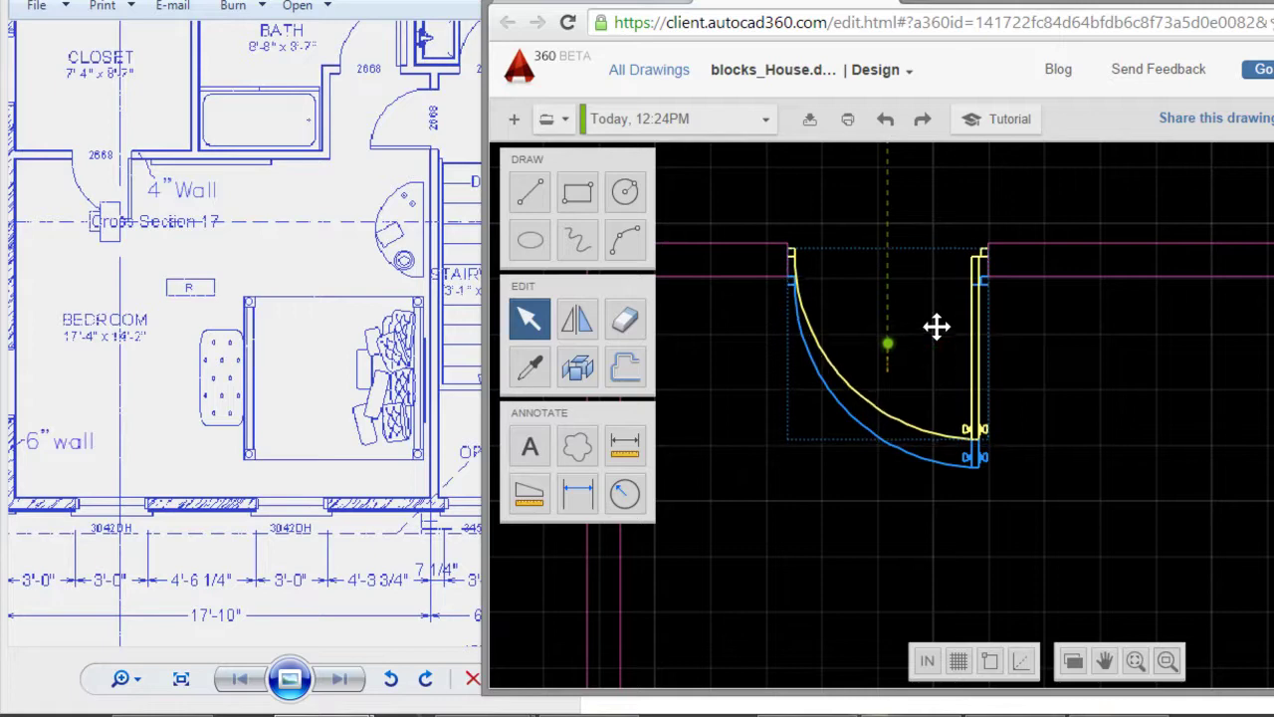
pyautogui.scroll(-2, 943, 306)
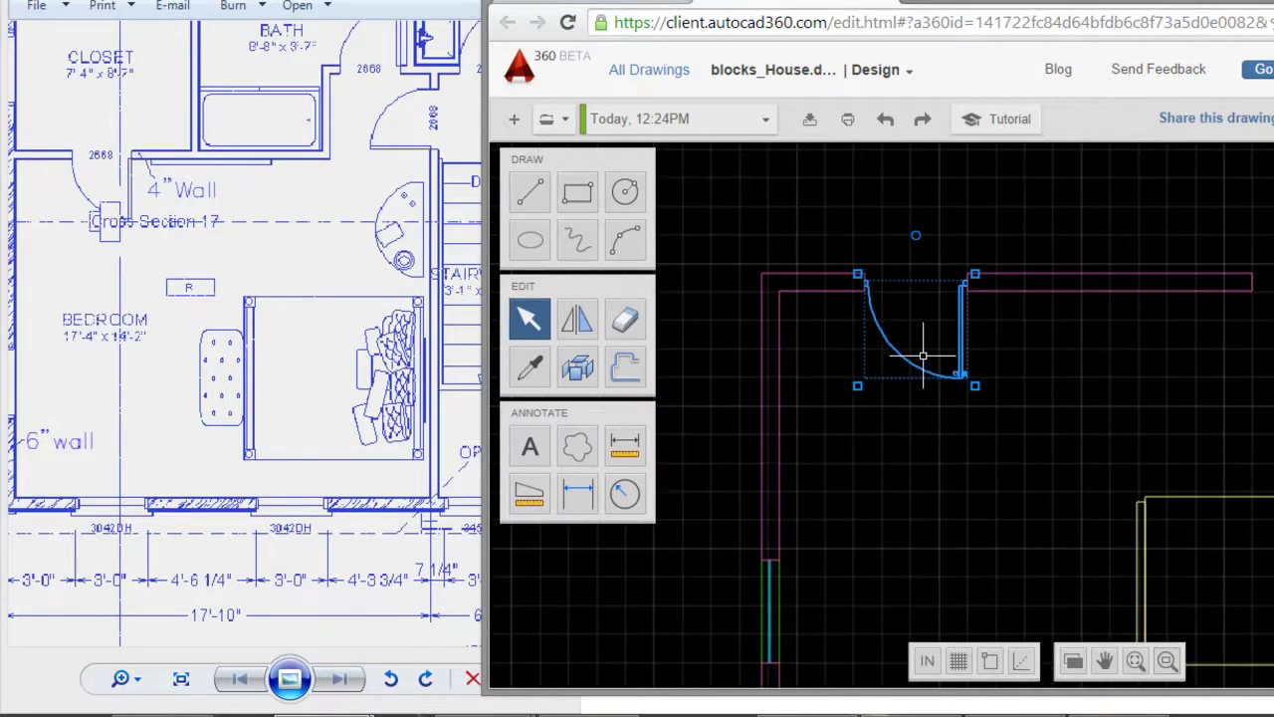
pyautogui.press('Escape')
pyautogui.scroll(-2, 889, 404)
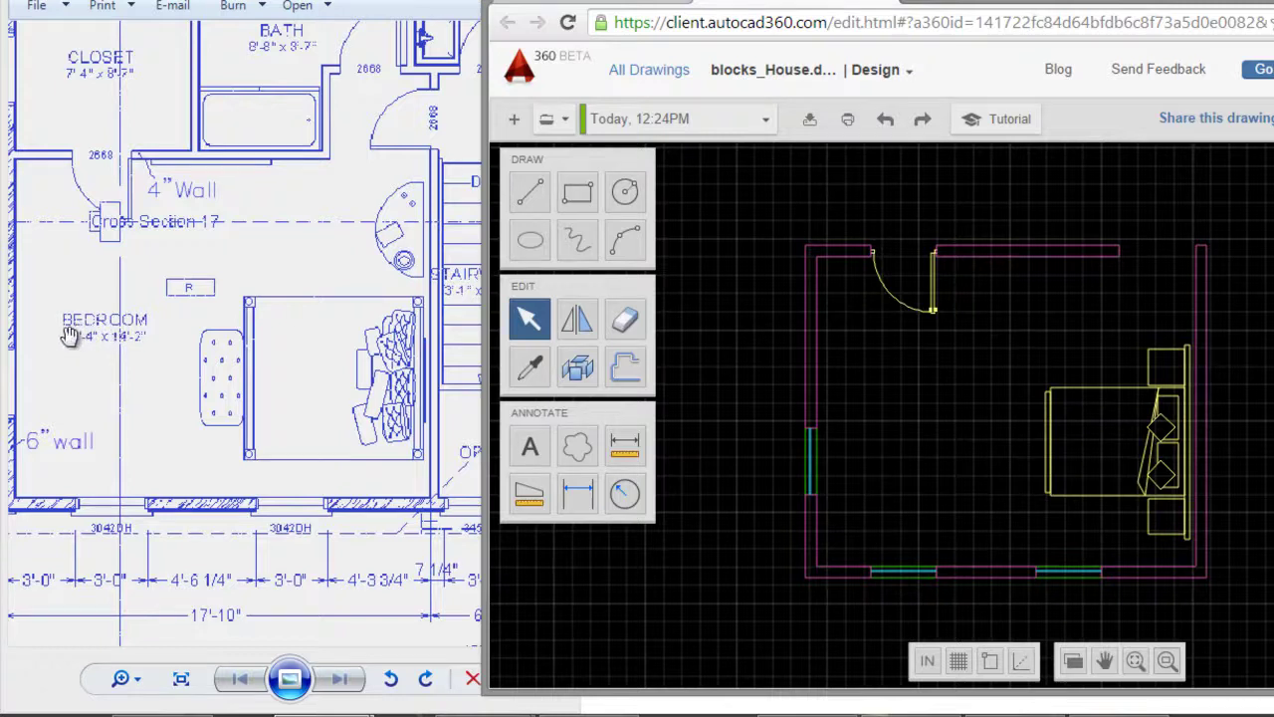
# Step: Place a text label reading BEDROOM inside the room beside the bed
pyautogui.click(530, 447)
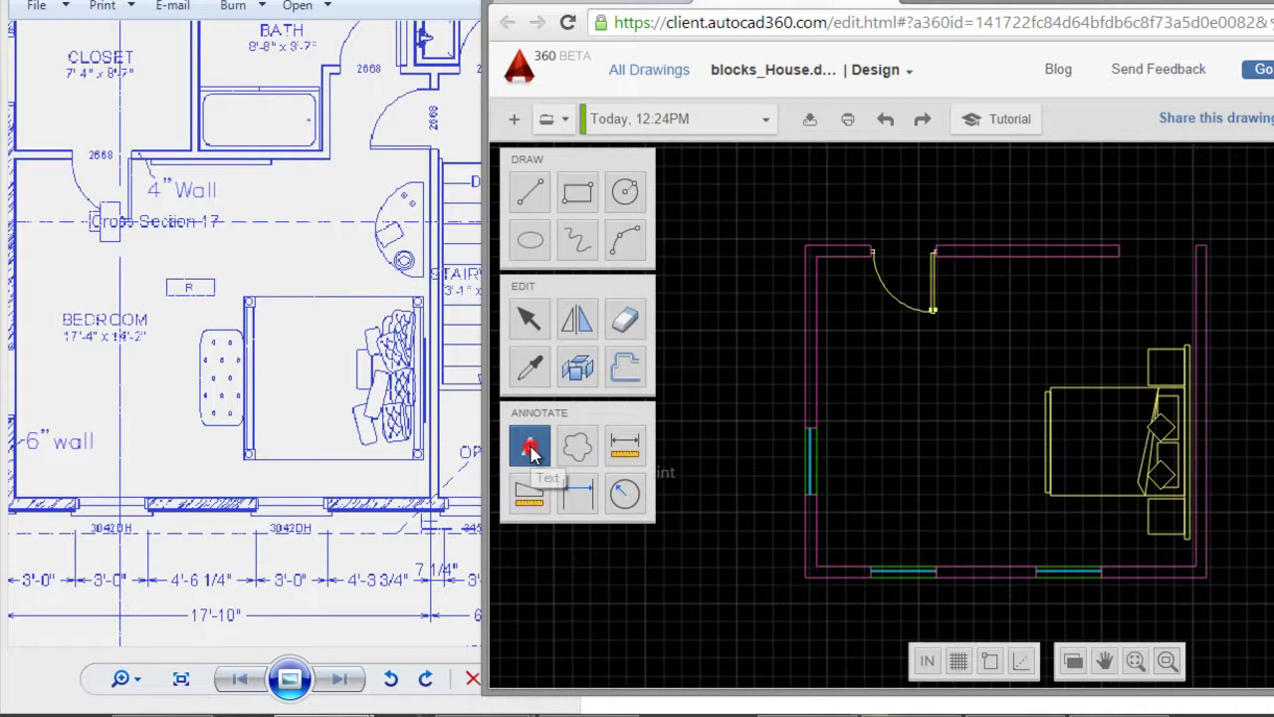
pyautogui.click(891, 416)
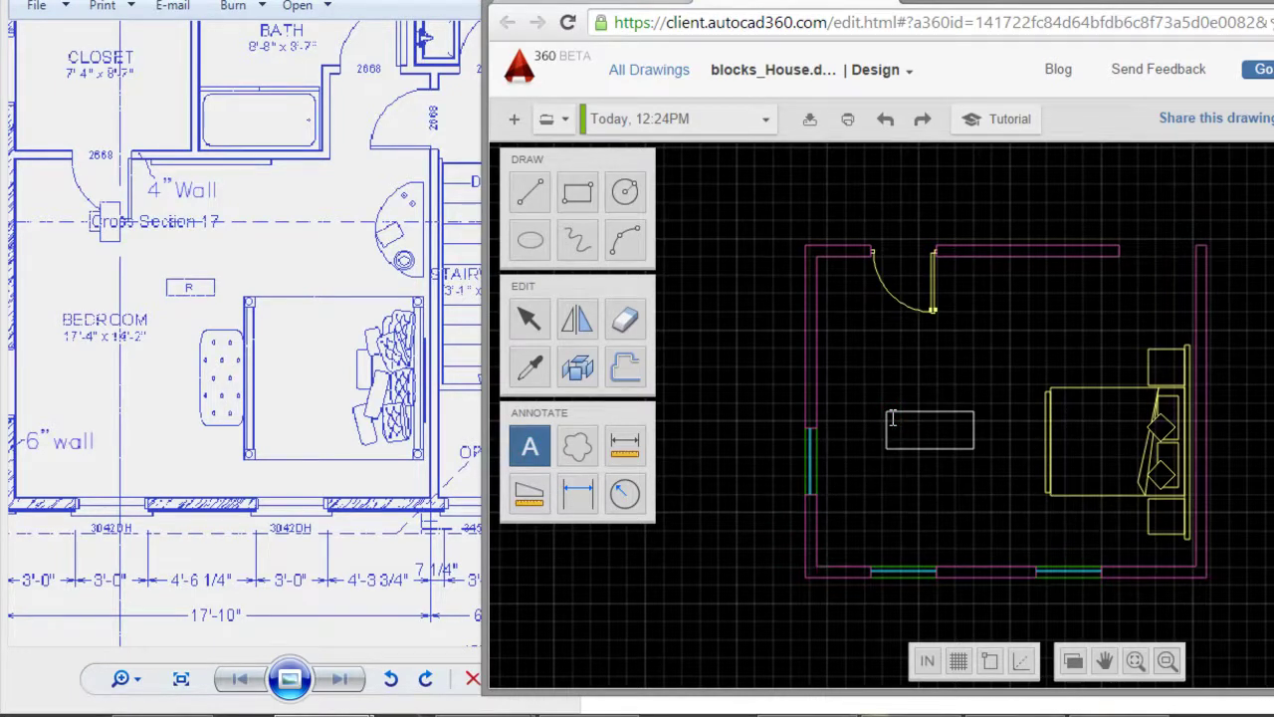
pyautogui.write('BED')
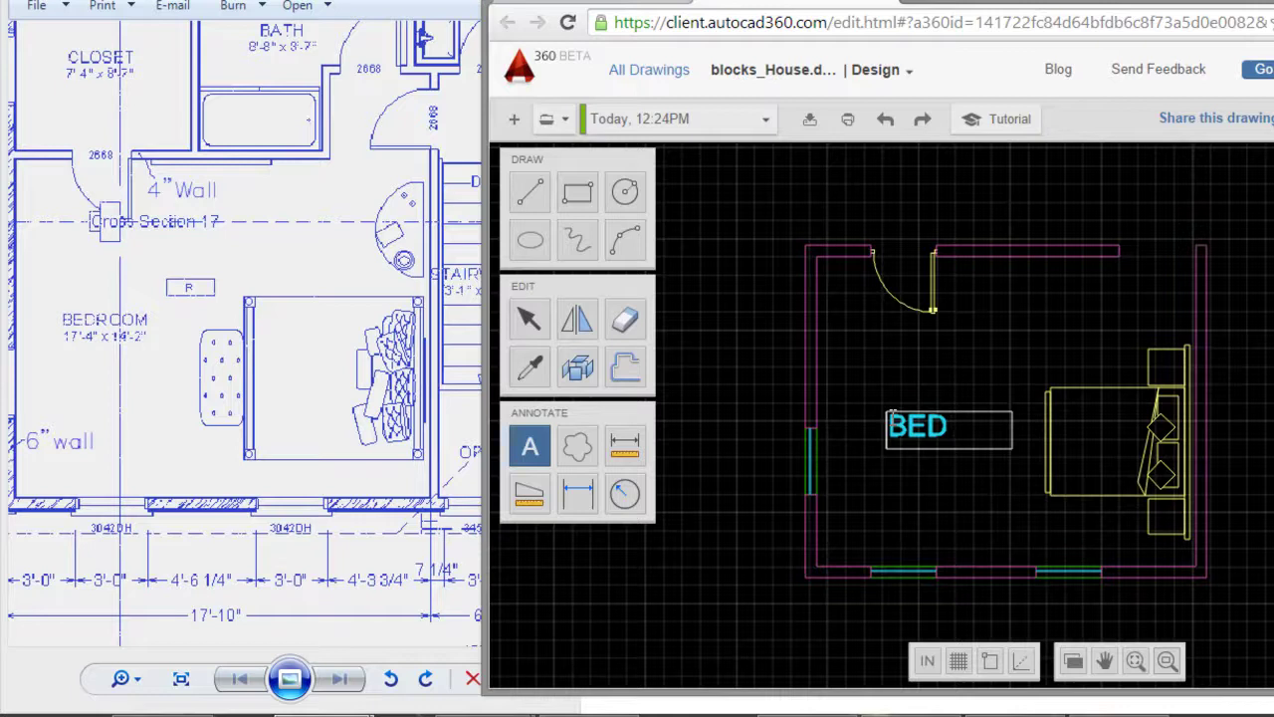
pyautogui.write('ROOM')
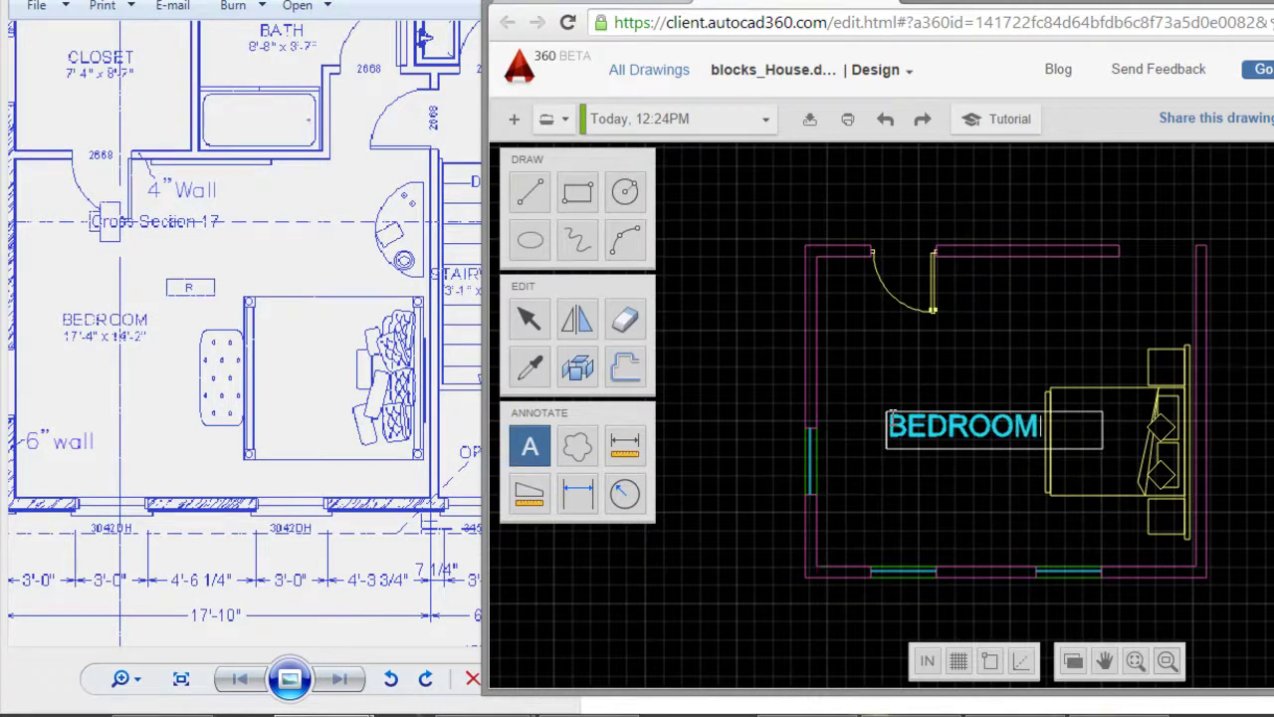
pyautogui.click(899, 488)
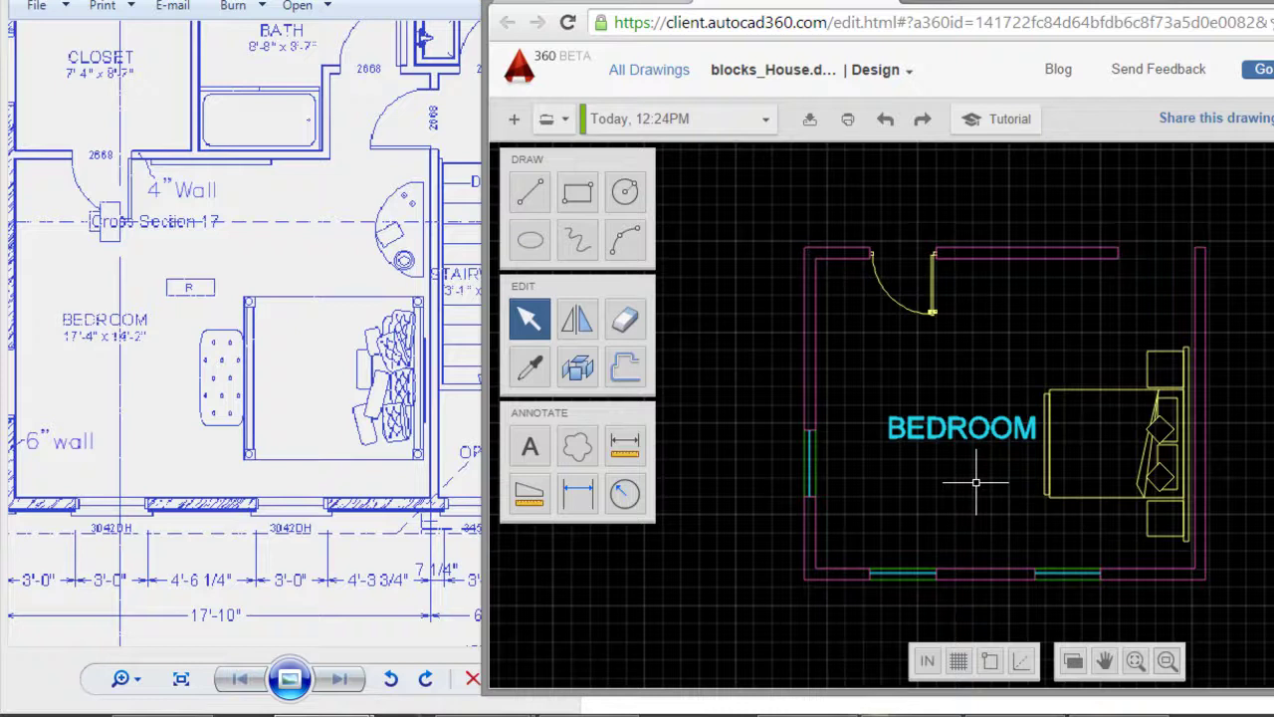
# Step: Scale the BEDROOM text down to about 70% with the SC command
pyautogui.write('S')
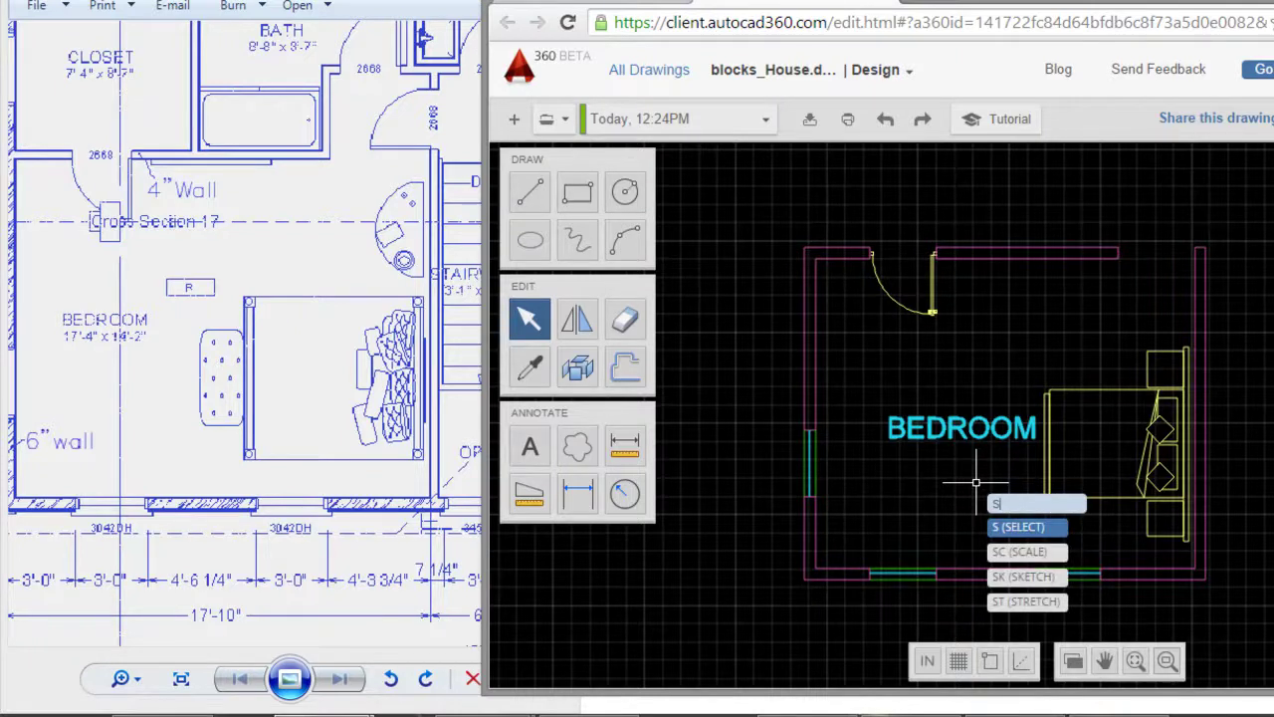
pyautogui.write('C')
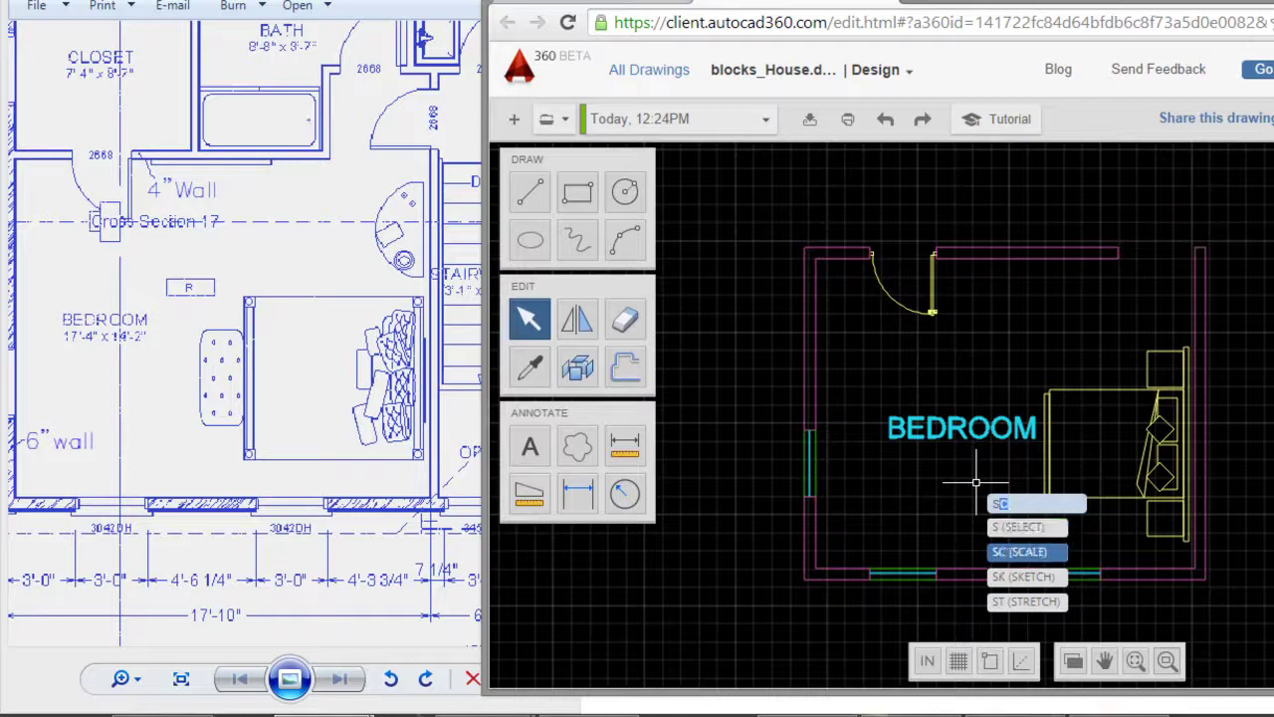
pyautogui.press('Return')
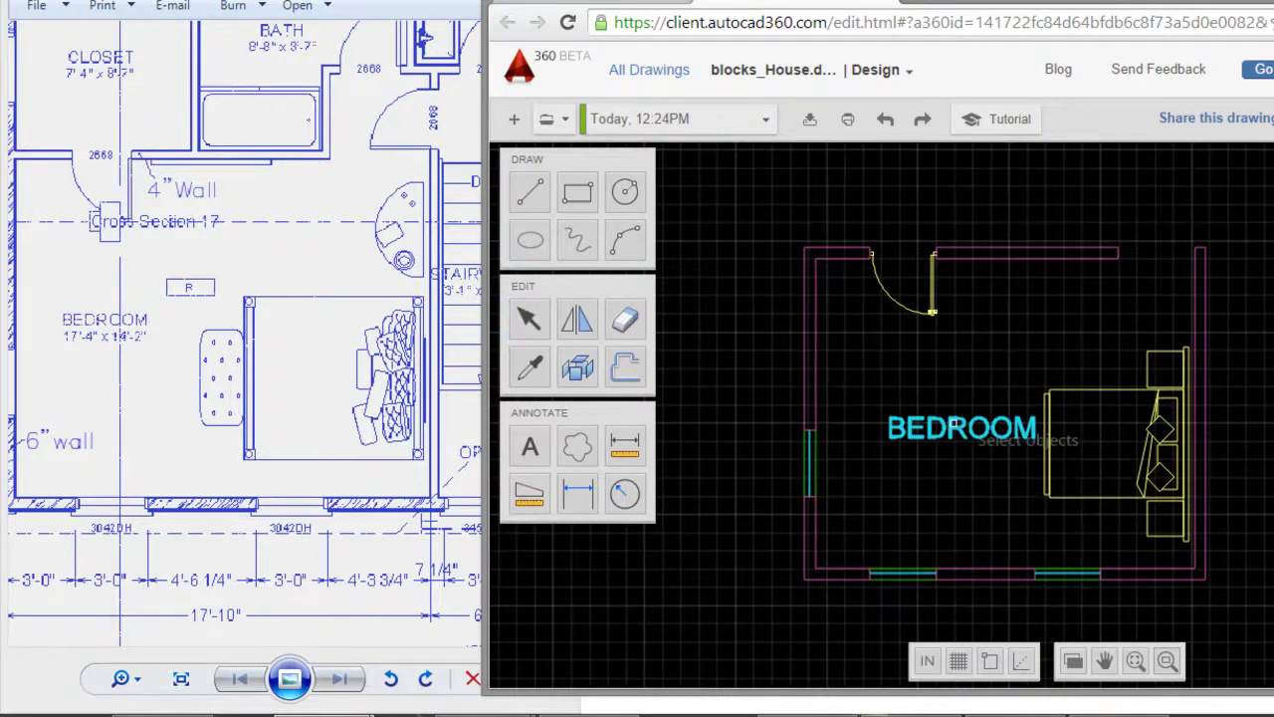
pyautogui.click(936, 433)
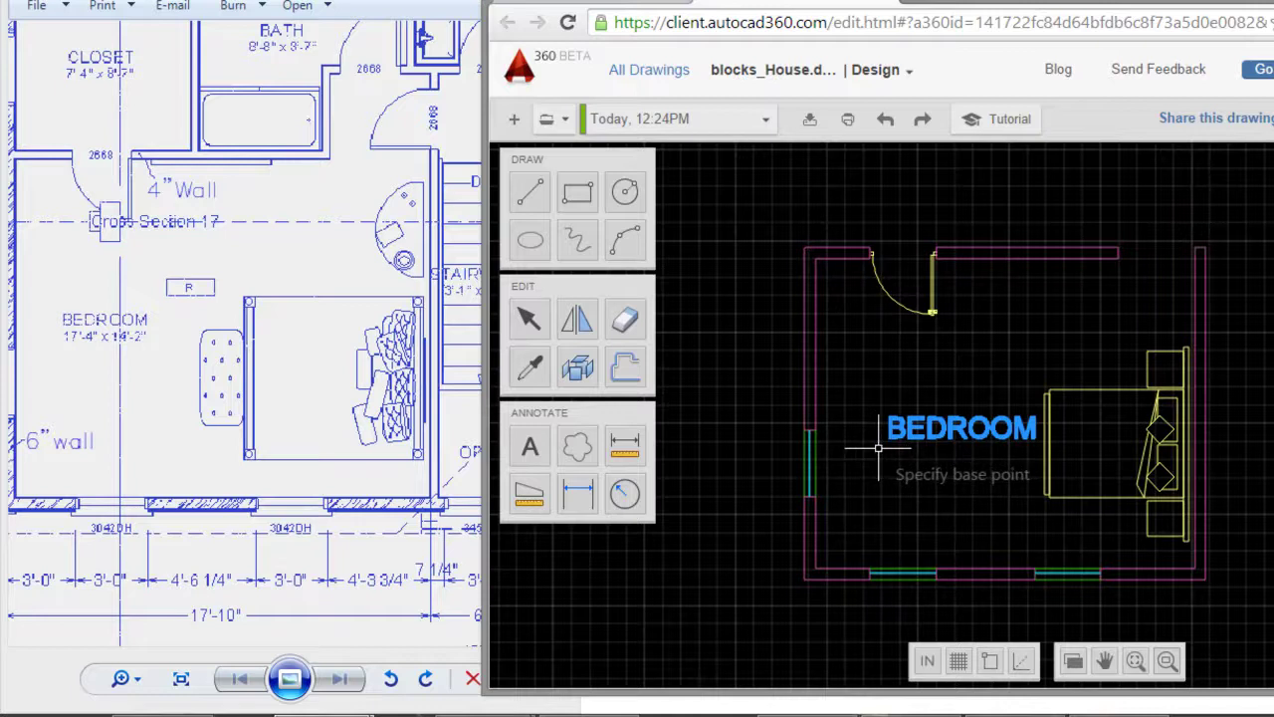
pyautogui.click(880, 452)
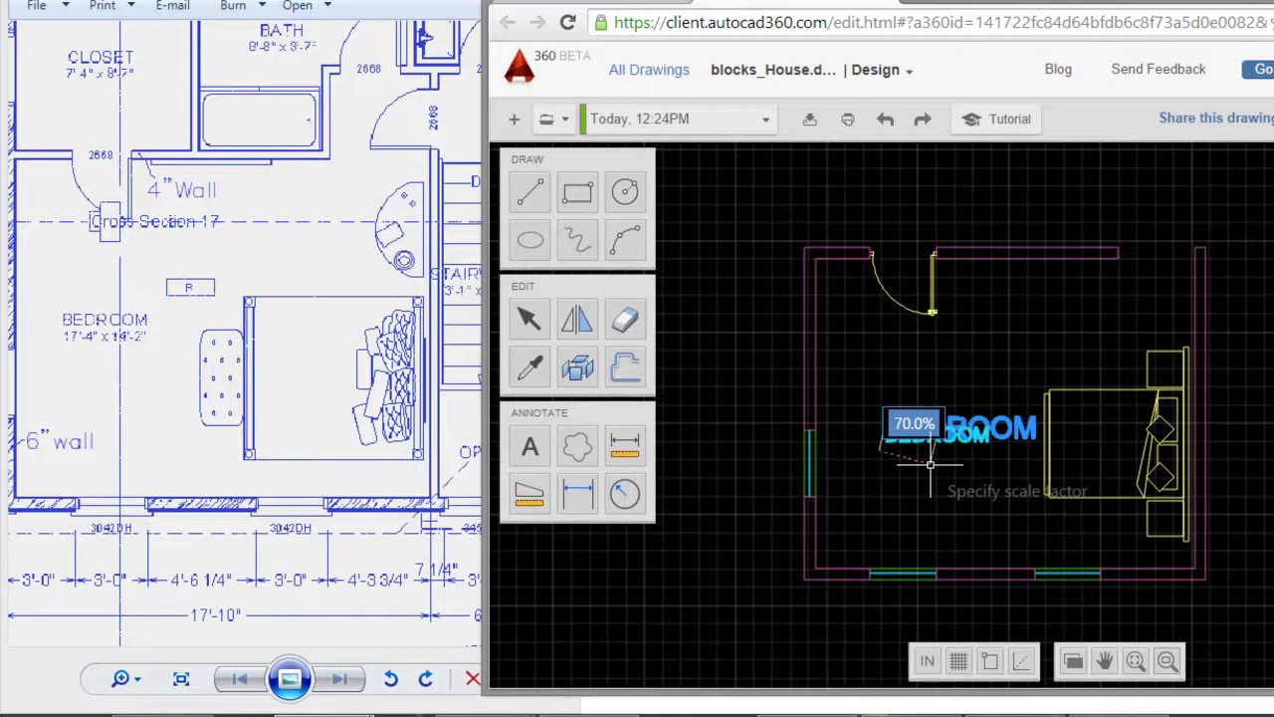
pyautogui.click(931, 464)
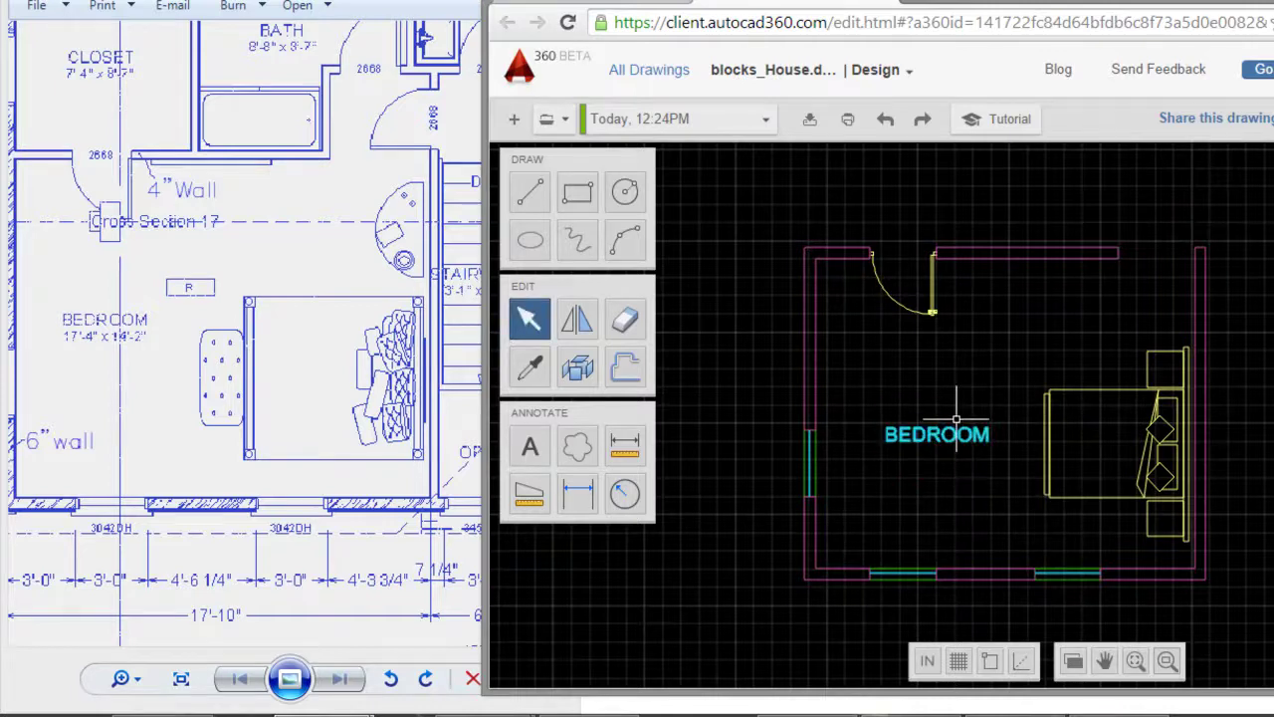
# Step: Dimension the 3' offset from the bottom-left wall corner to the window's start
pyautogui.scroll(-1, 916, 413)
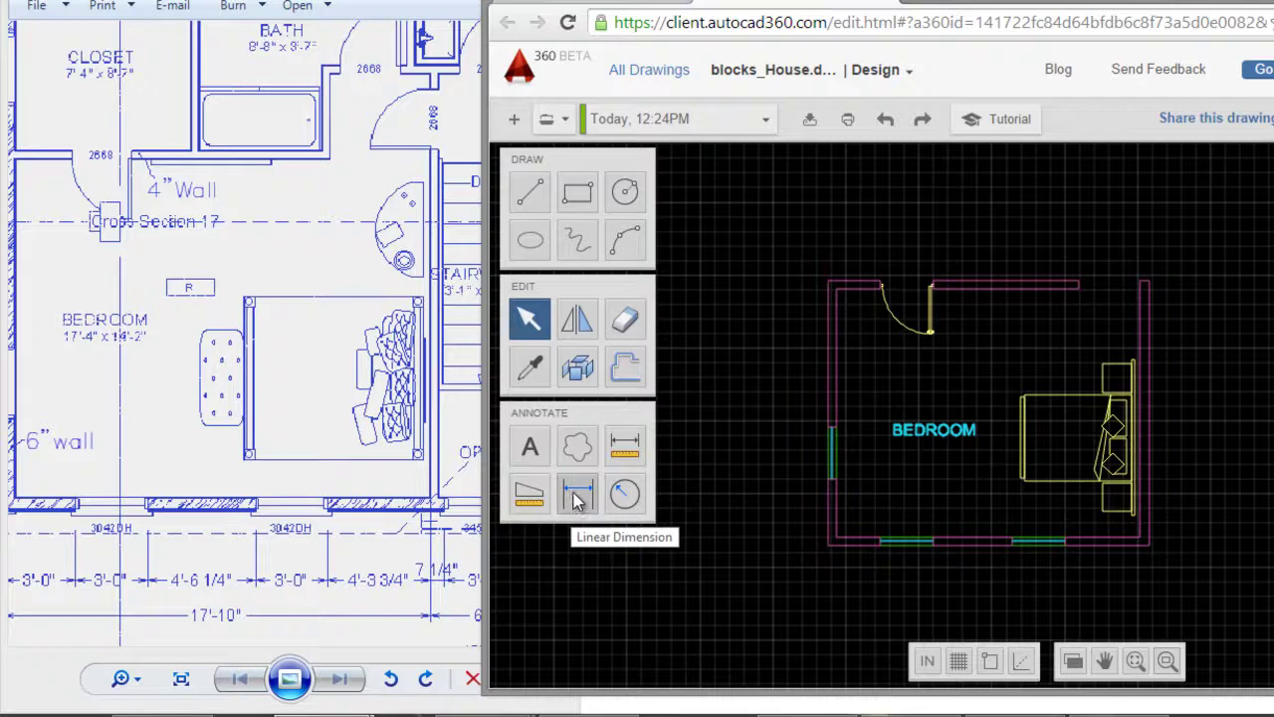
pyautogui.click(577, 498)
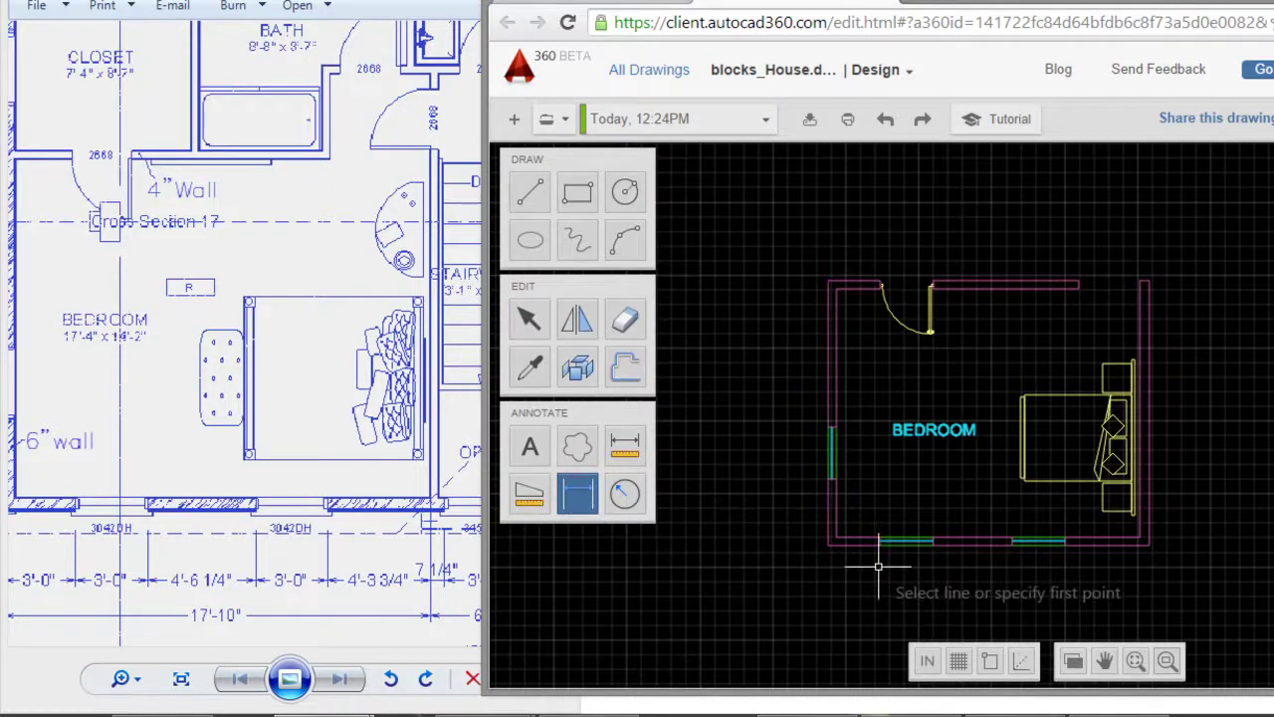
pyautogui.scroll(2, 878, 567)
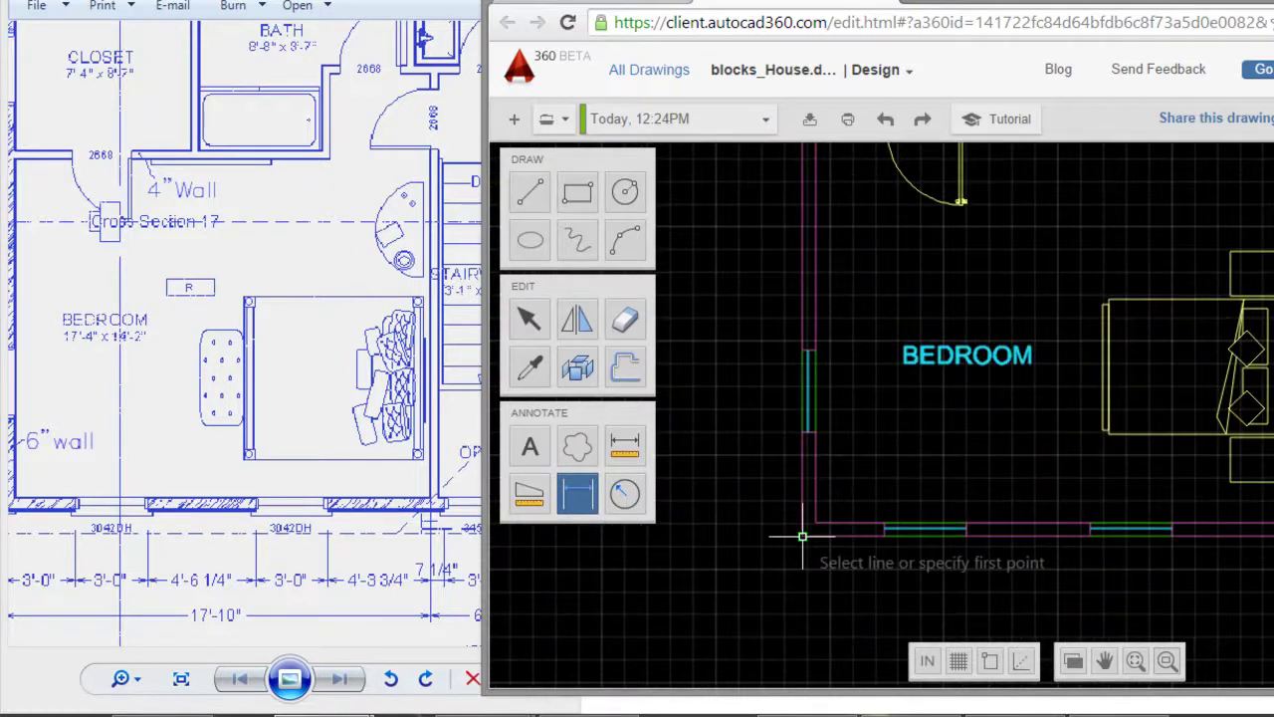
pyautogui.click(802, 537)
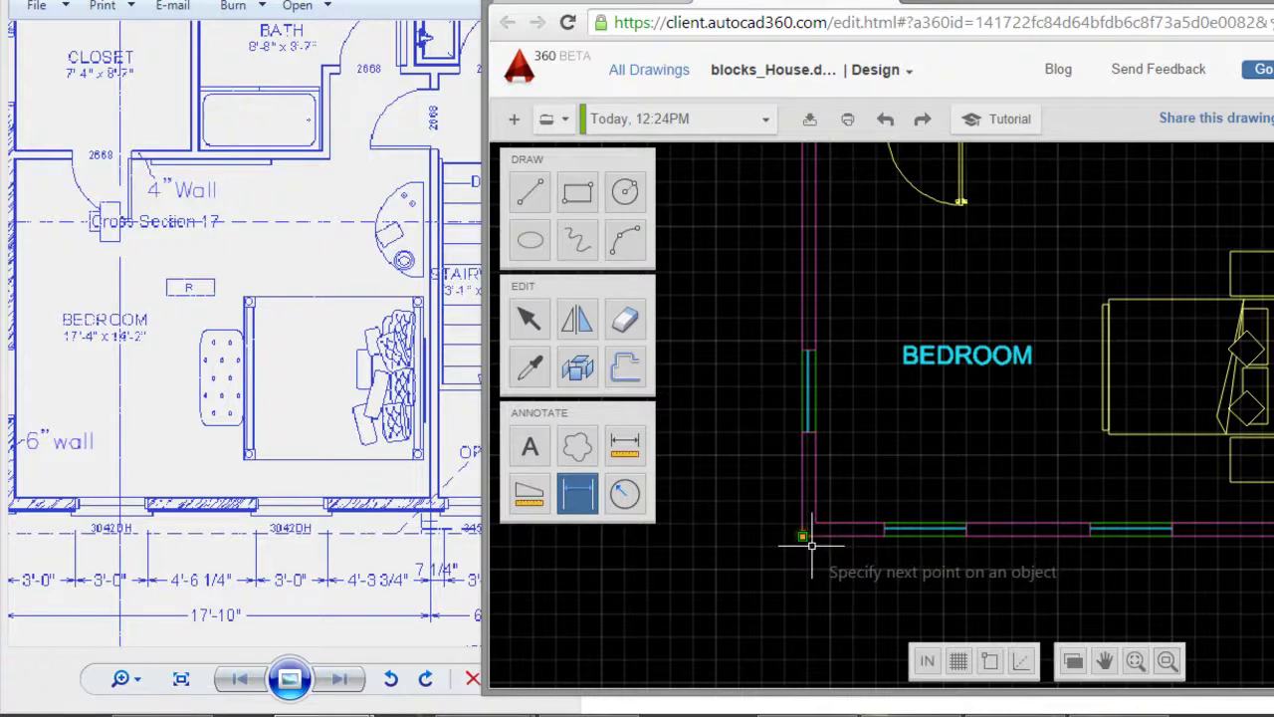
pyautogui.click(884, 537)
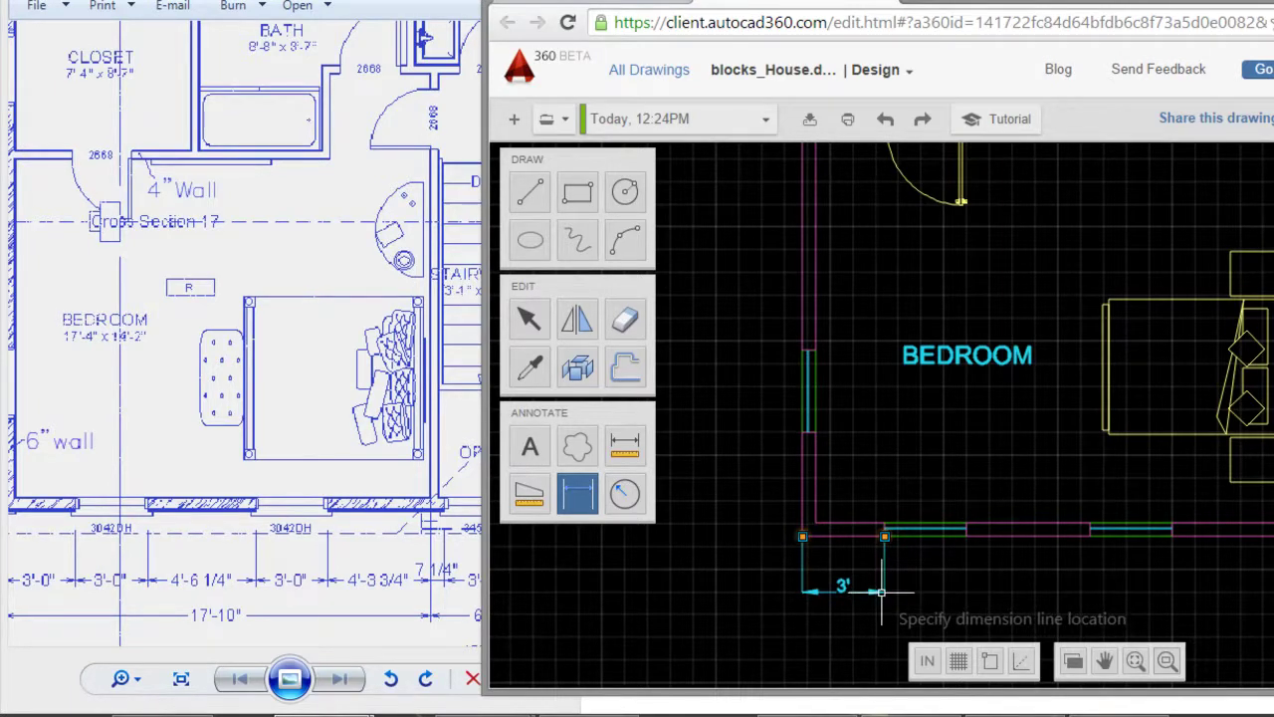
pyautogui.click(881, 591)
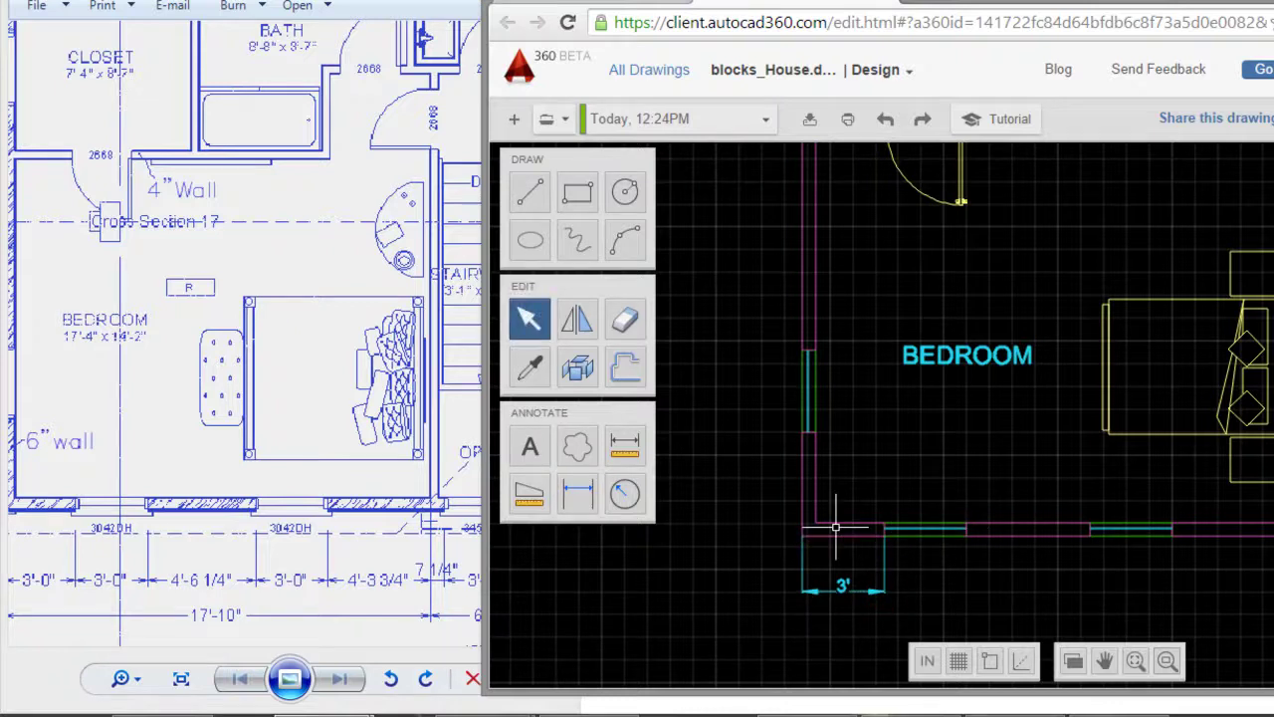
# Step: Add a 3' dimension across the window, aligned with the first one
pyautogui.click(578, 498)
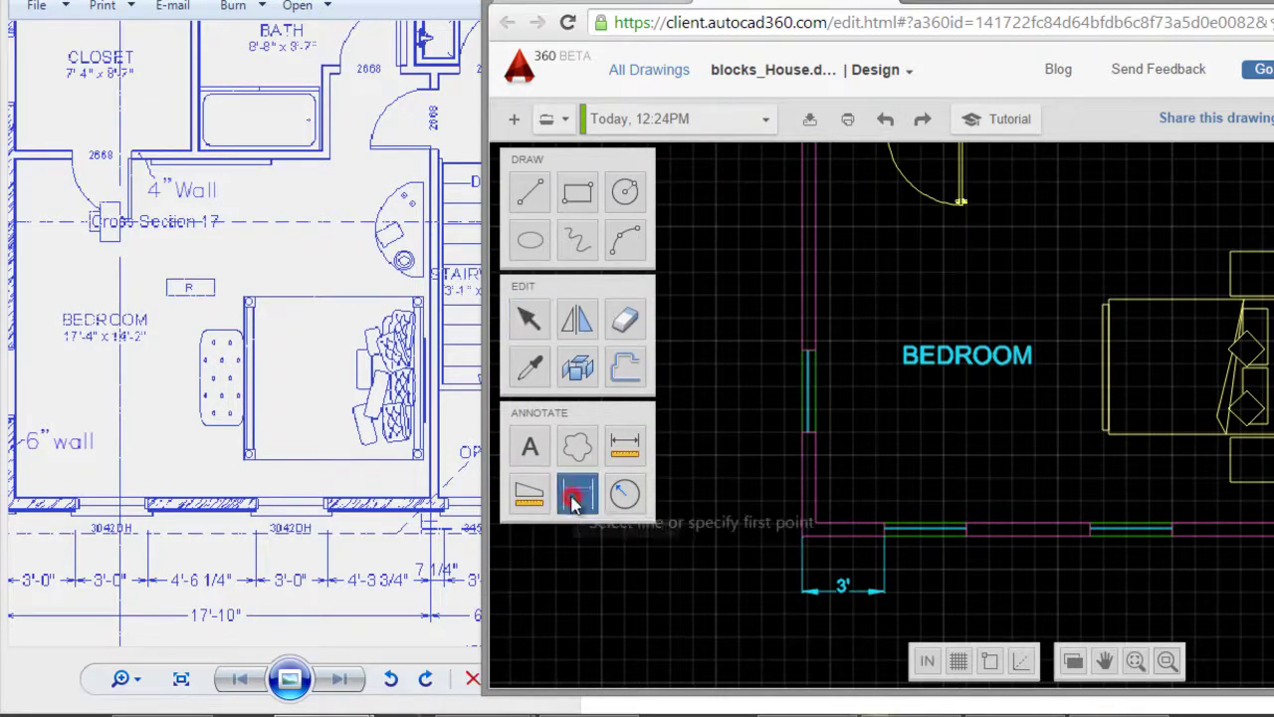
pyautogui.click(882, 535)
pyautogui.click(967, 535)
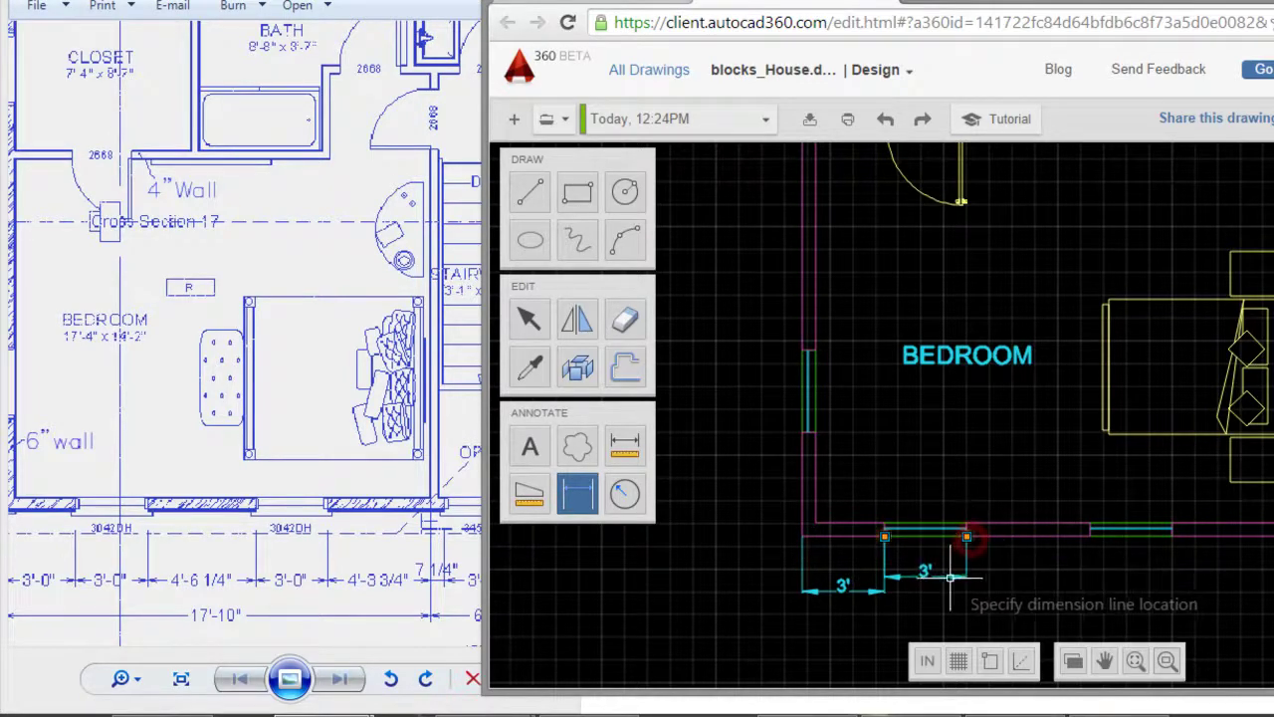
pyautogui.scroll(1, 896, 592)
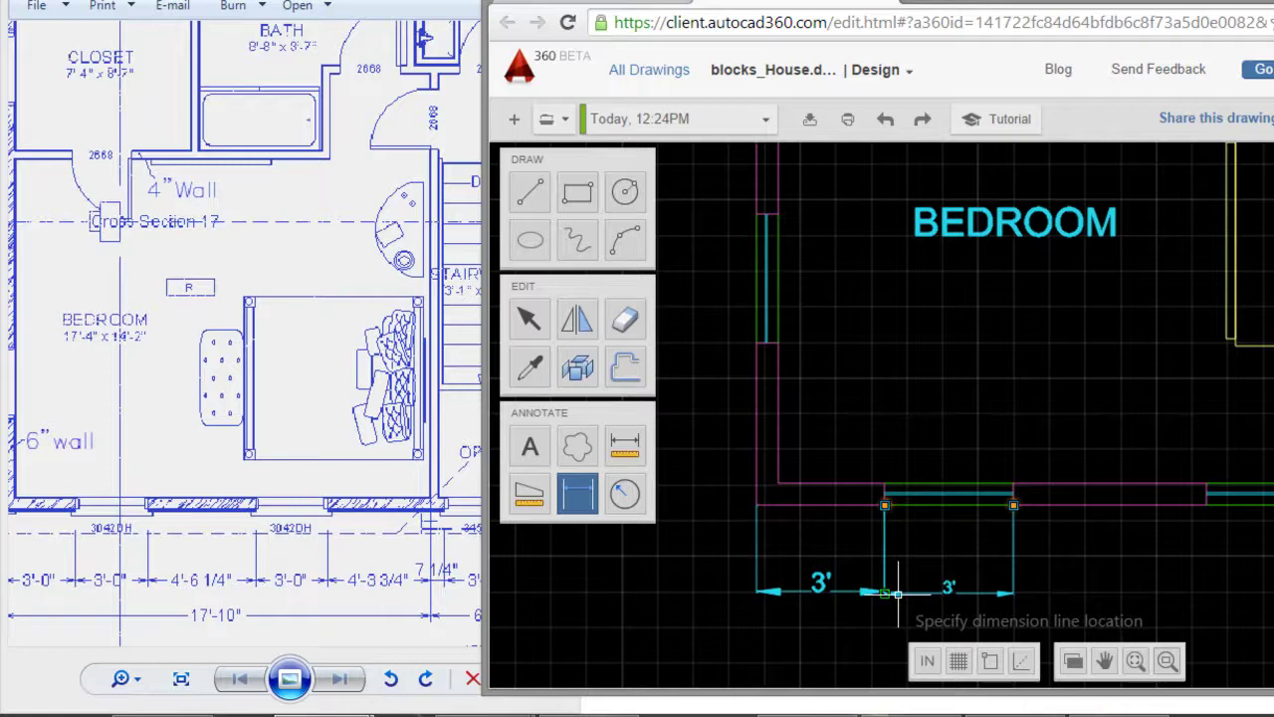
pyautogui.scroll(-1, 894, 590)
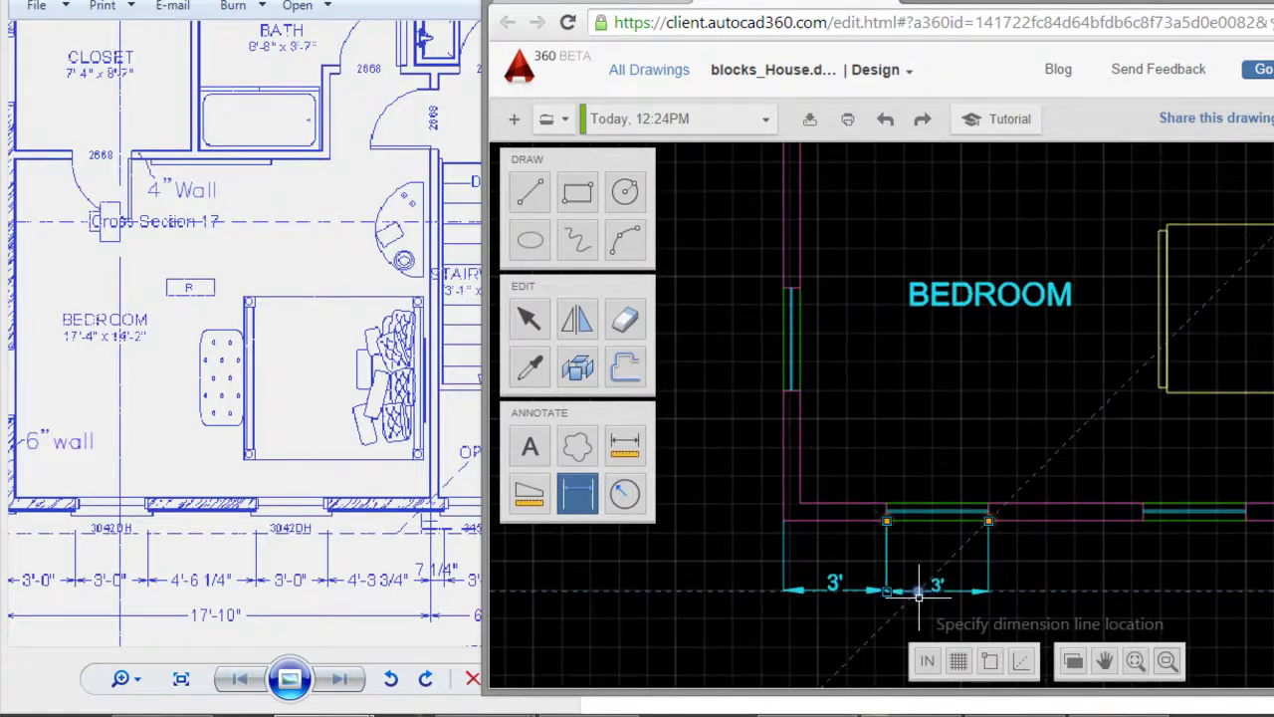
pyautogui.scroll(2, 924, 582)
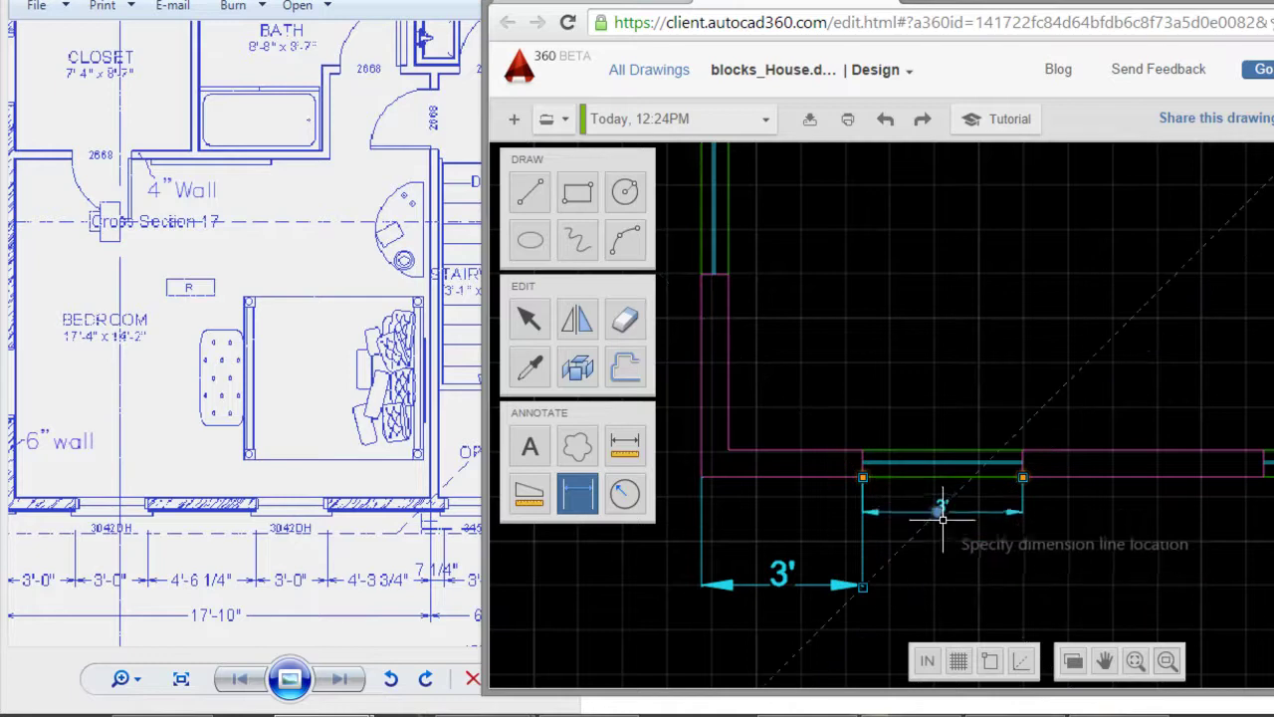
pyautogui.scroll(-1, 940, 554)
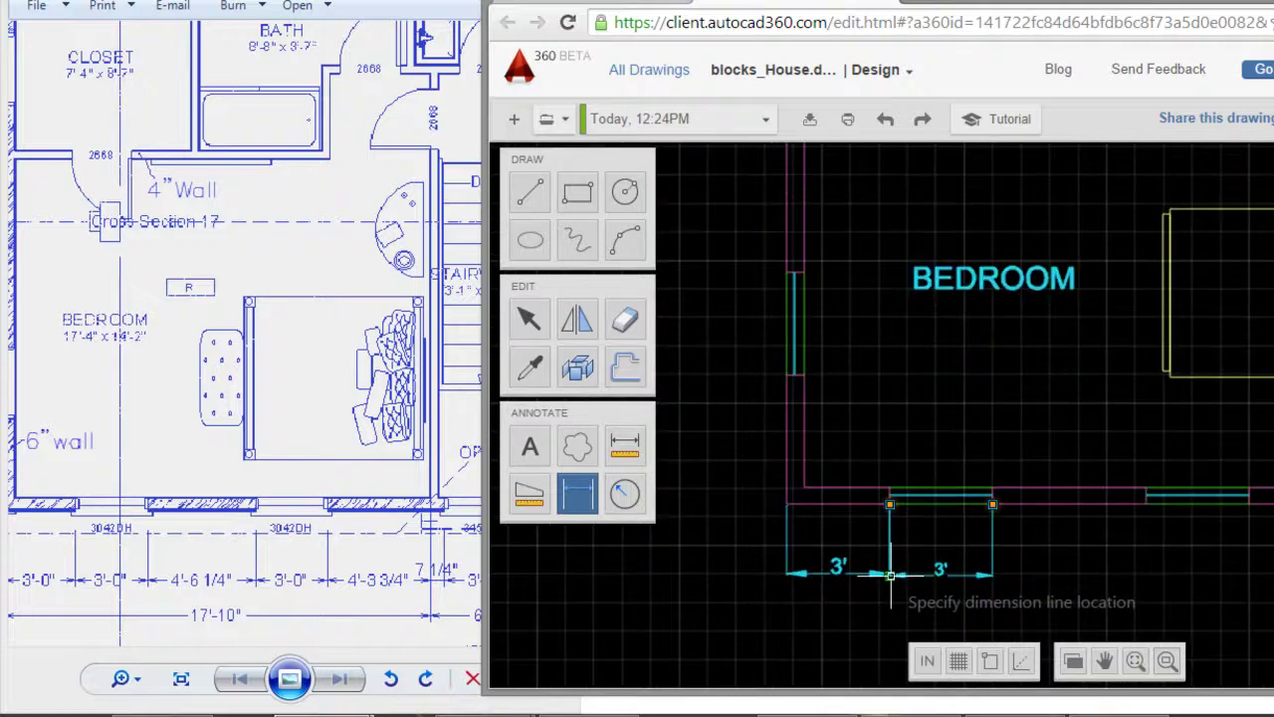
pyautogui.click(891, 573)
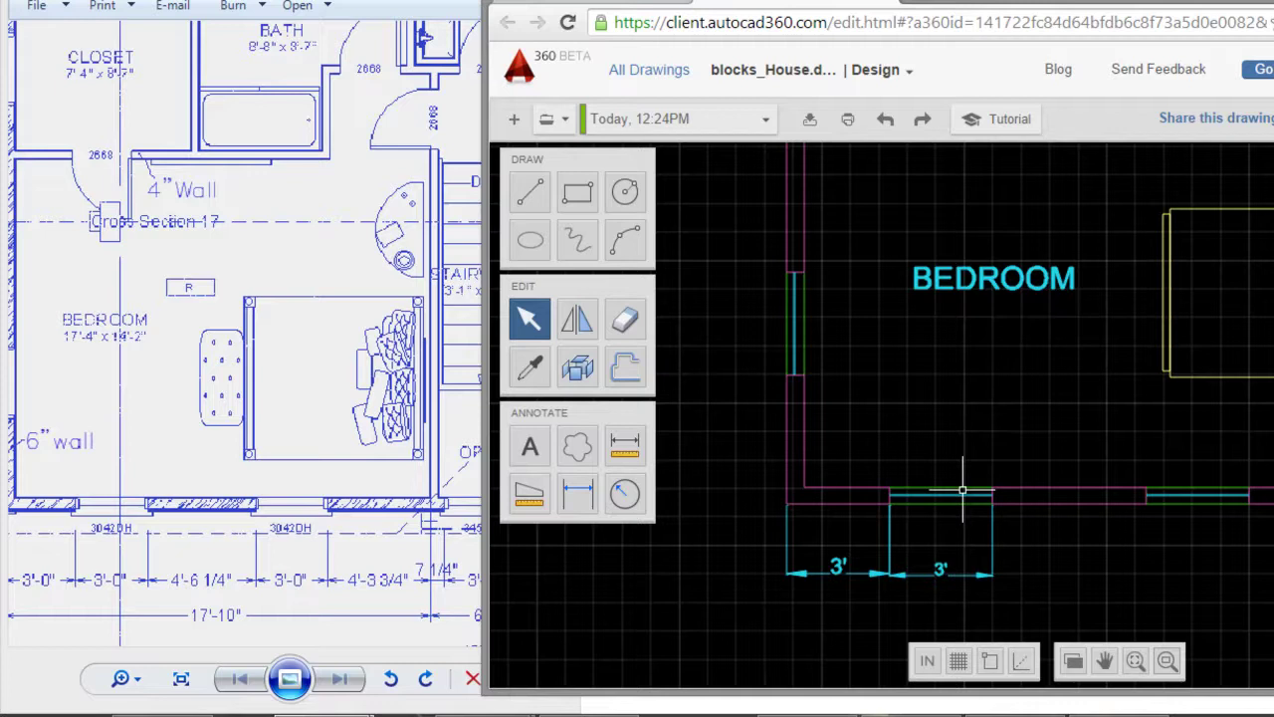
pyautogui.moveTo(1082, 445); pyautogui.dragTo(785, 438, button='middle')
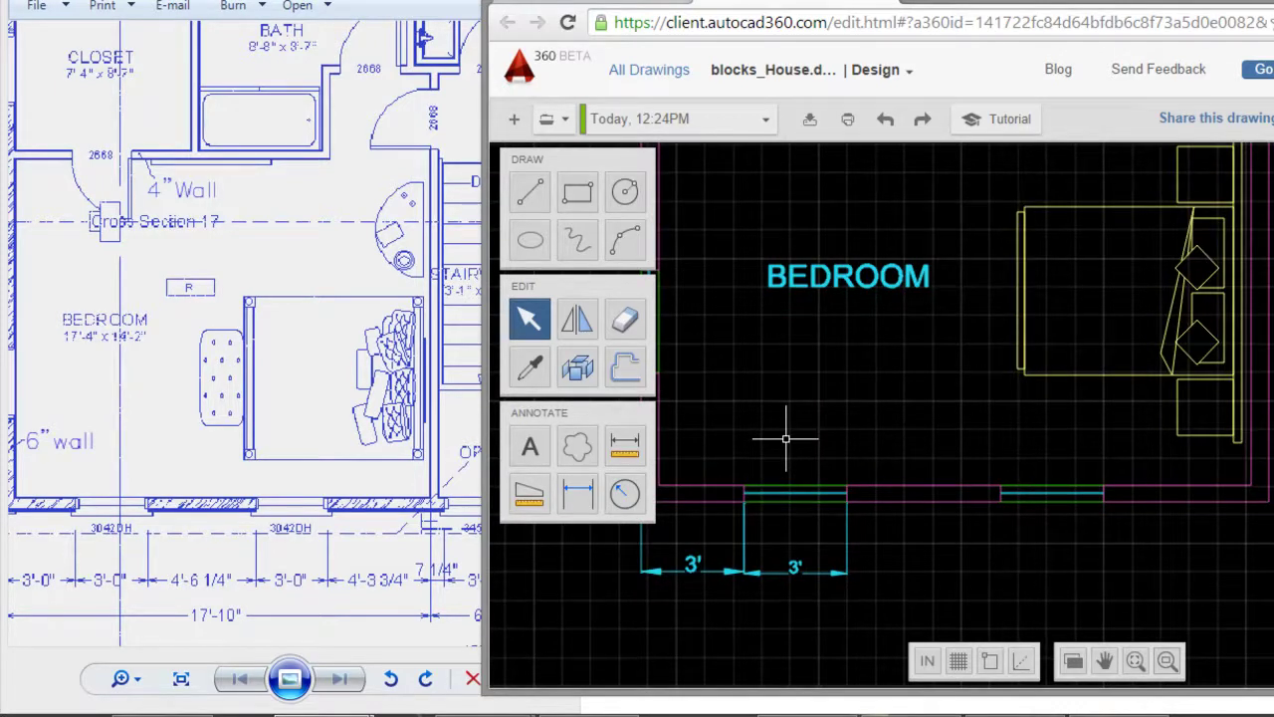
# Step: Add a 4'-6 1/4" dimension from the window's end to the next window's edge
pyautogui.click(578, 493)
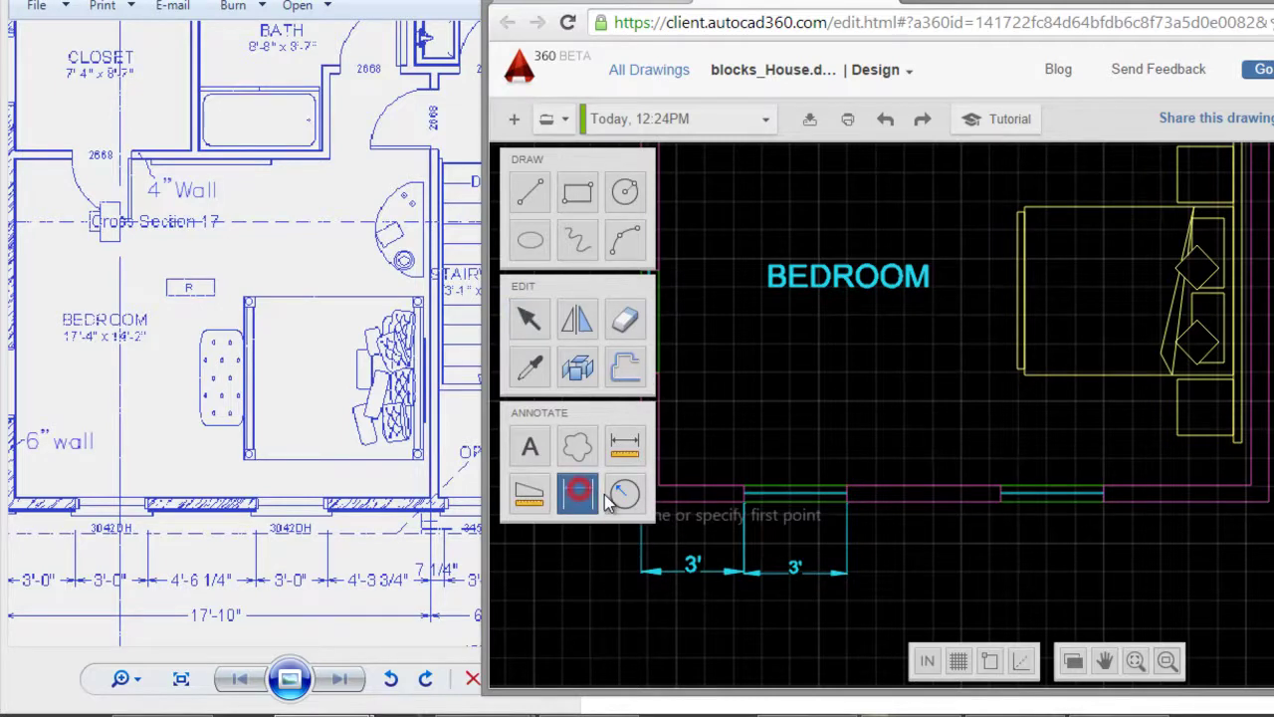
pyautogui.click(851, 502)
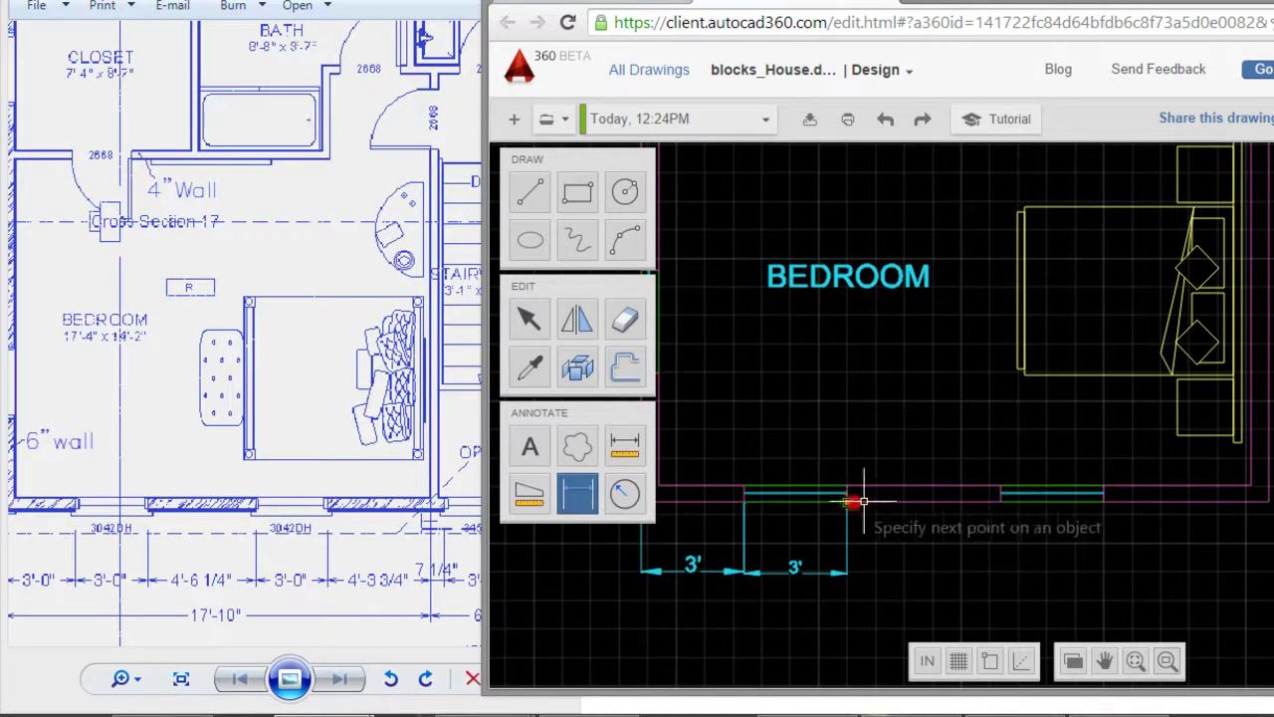
pyautogui.click(994, 502)
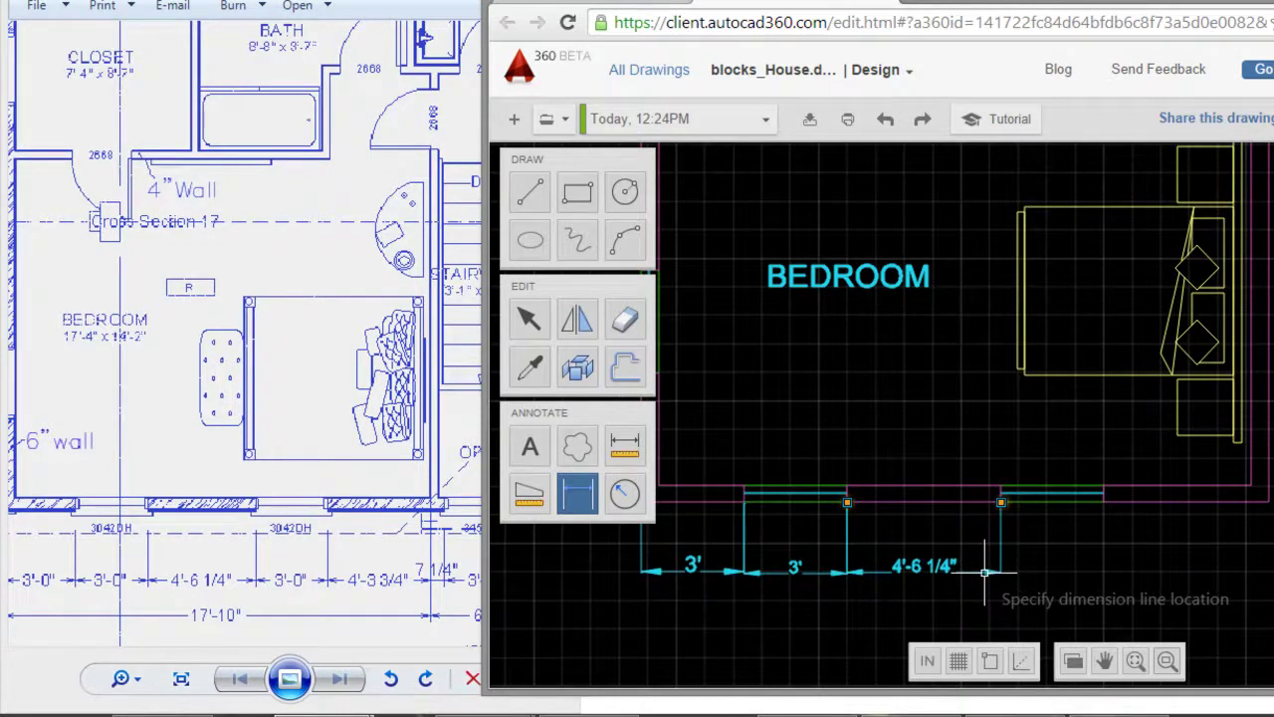
pyautogui.click(856, 569)
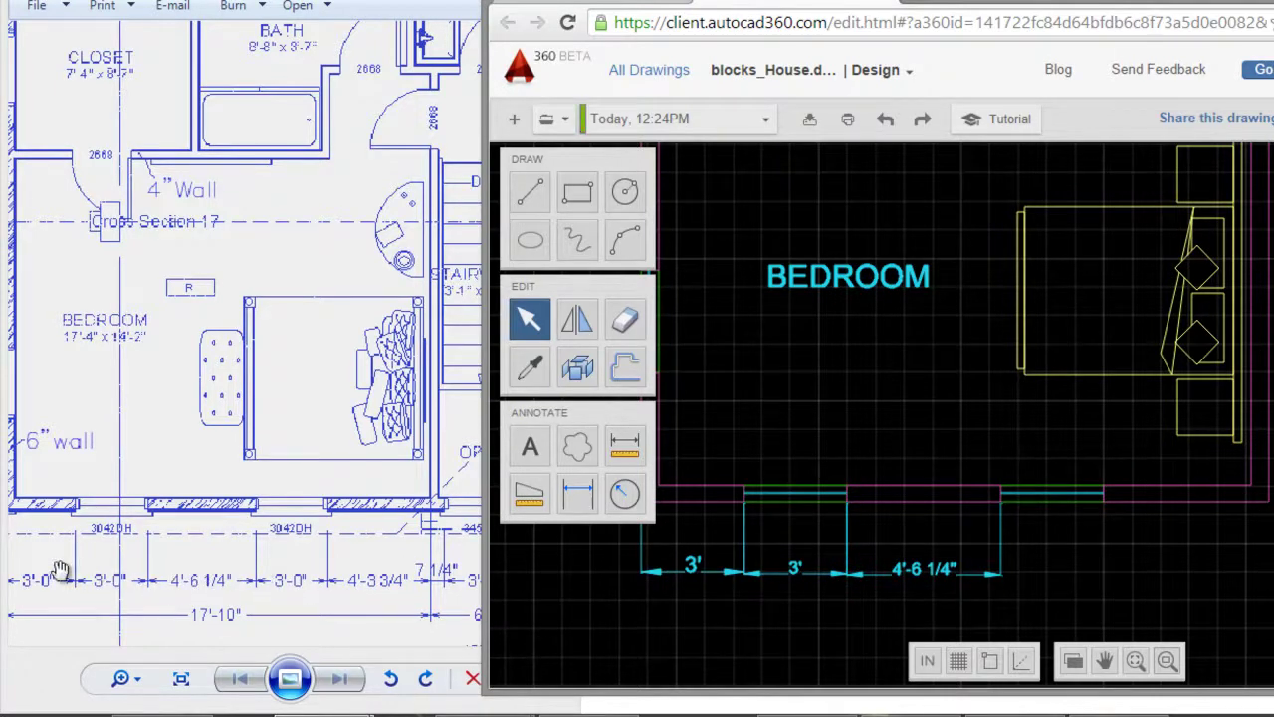
pyautogui.click(819, 403)
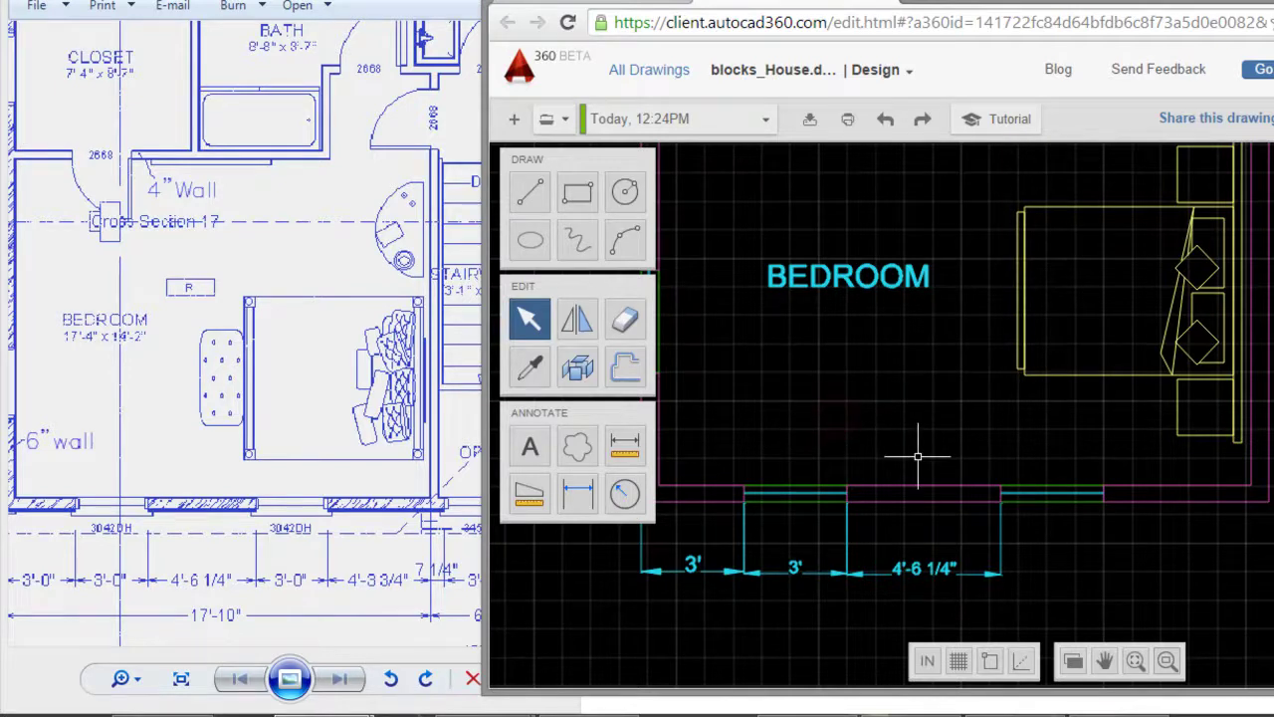
pyautogui.scroll(-1, 673, 475)
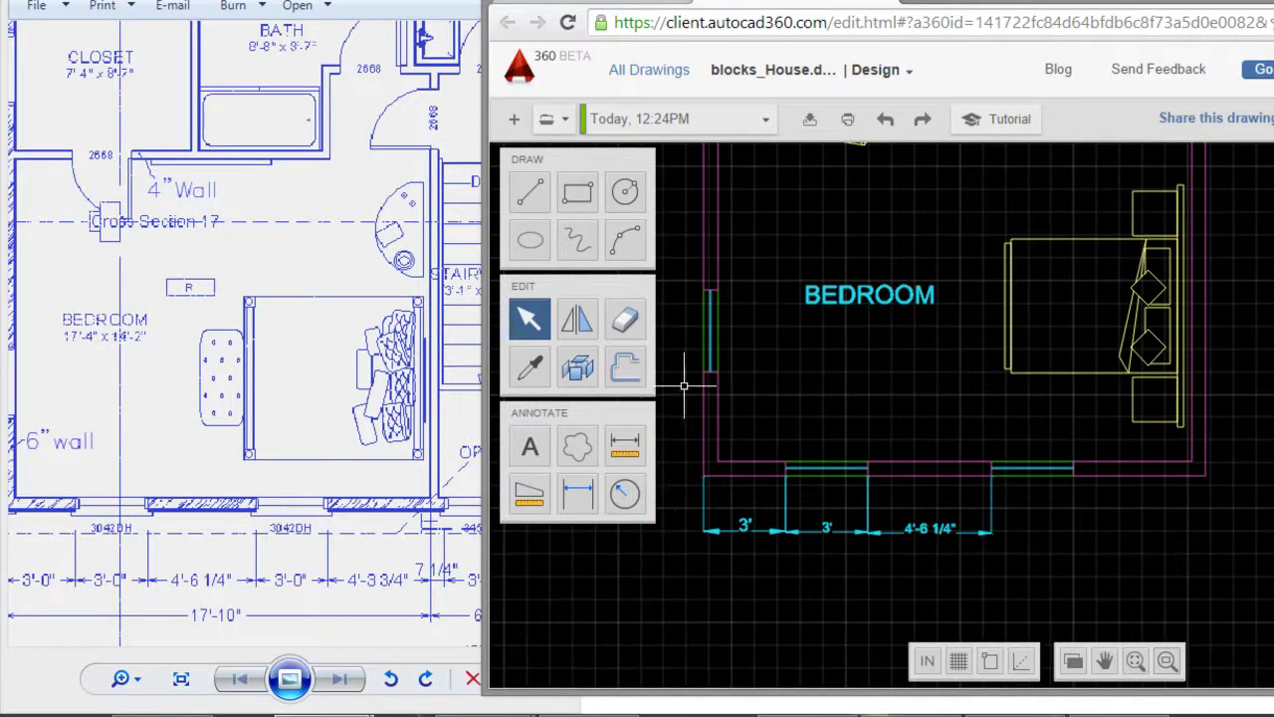
# Step: Start an overall linear dimension between the bottom wall's outer corners
pyautogui.click(579, 503)
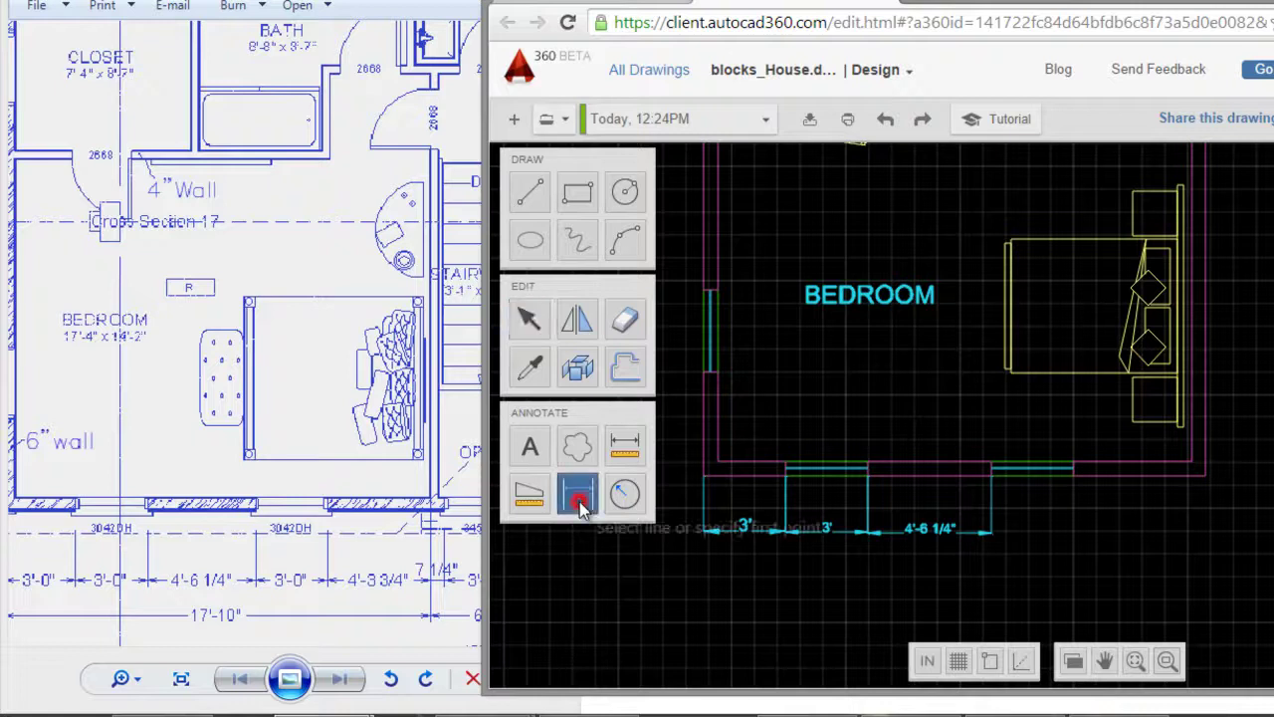
pyautogui.click(701, 475)
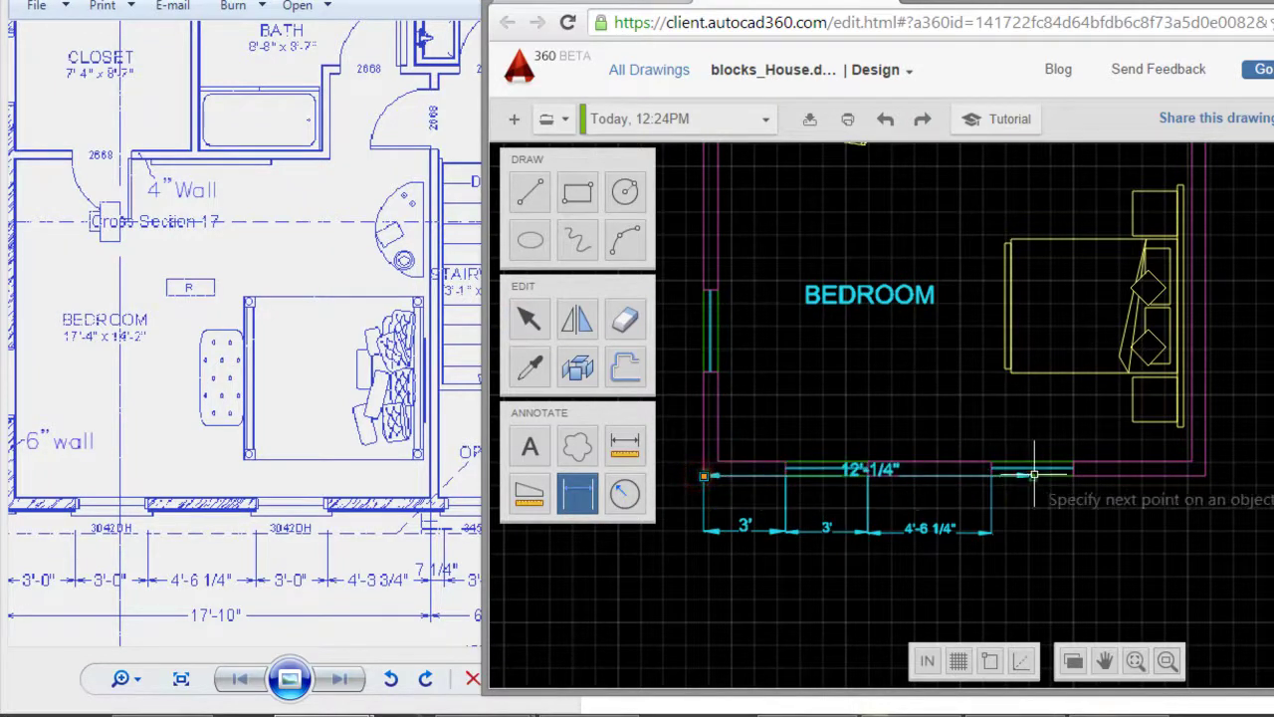
pyautogui.click(1205, 476)
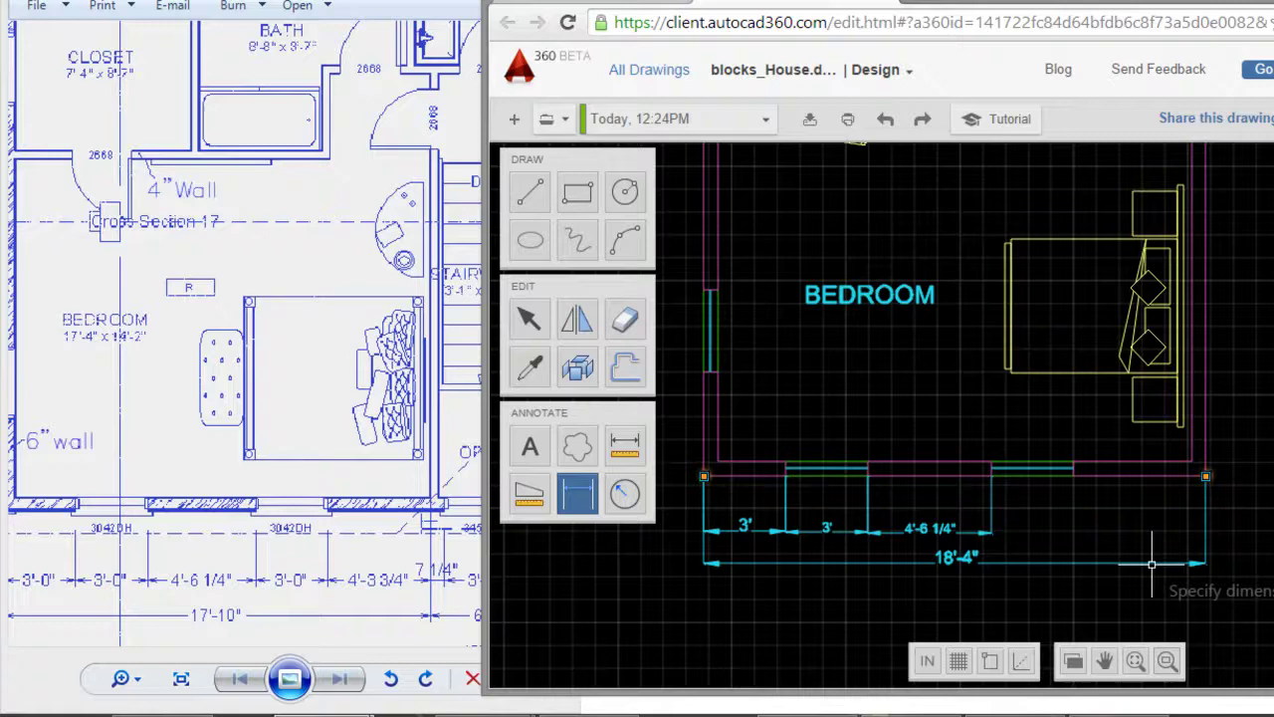
# Step: Place the overall 18'-4" dimension beneath the chain and zoom in on the plan
pyautogui.click(1152, 561)
pyautogui.scroll(-3, 920, 398)
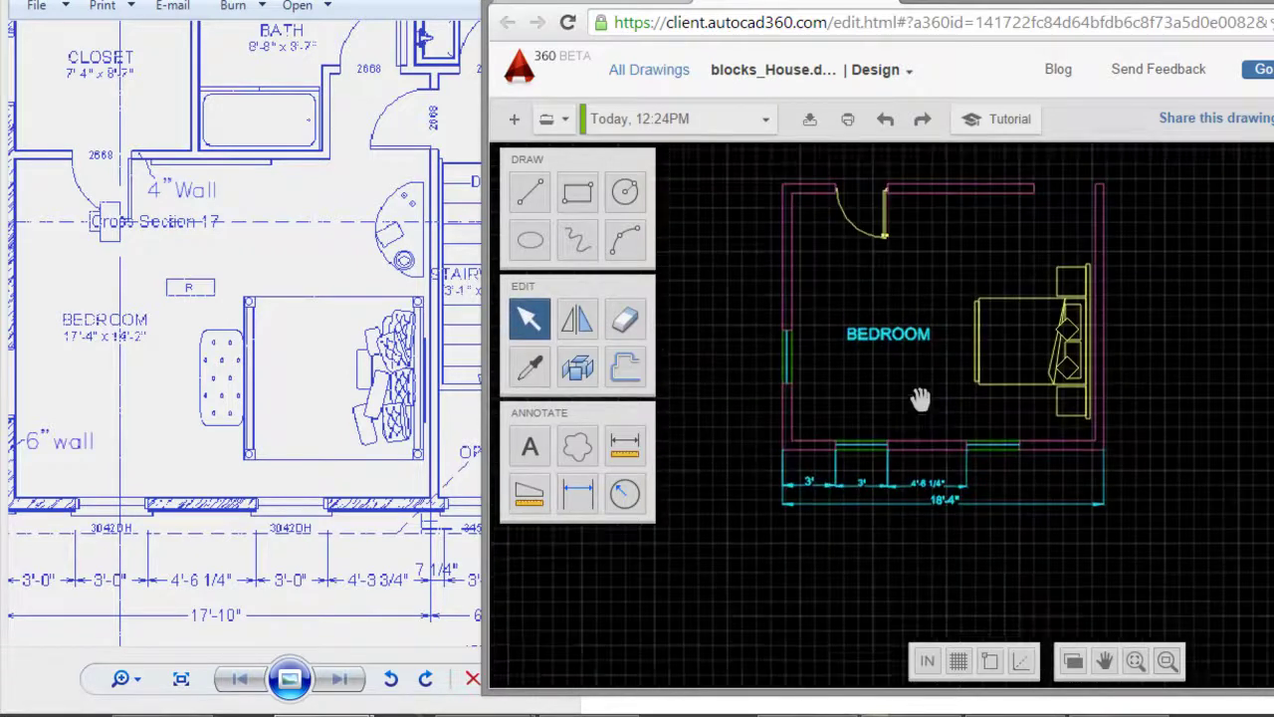
pyautogui.scroll(1, 864, 346)
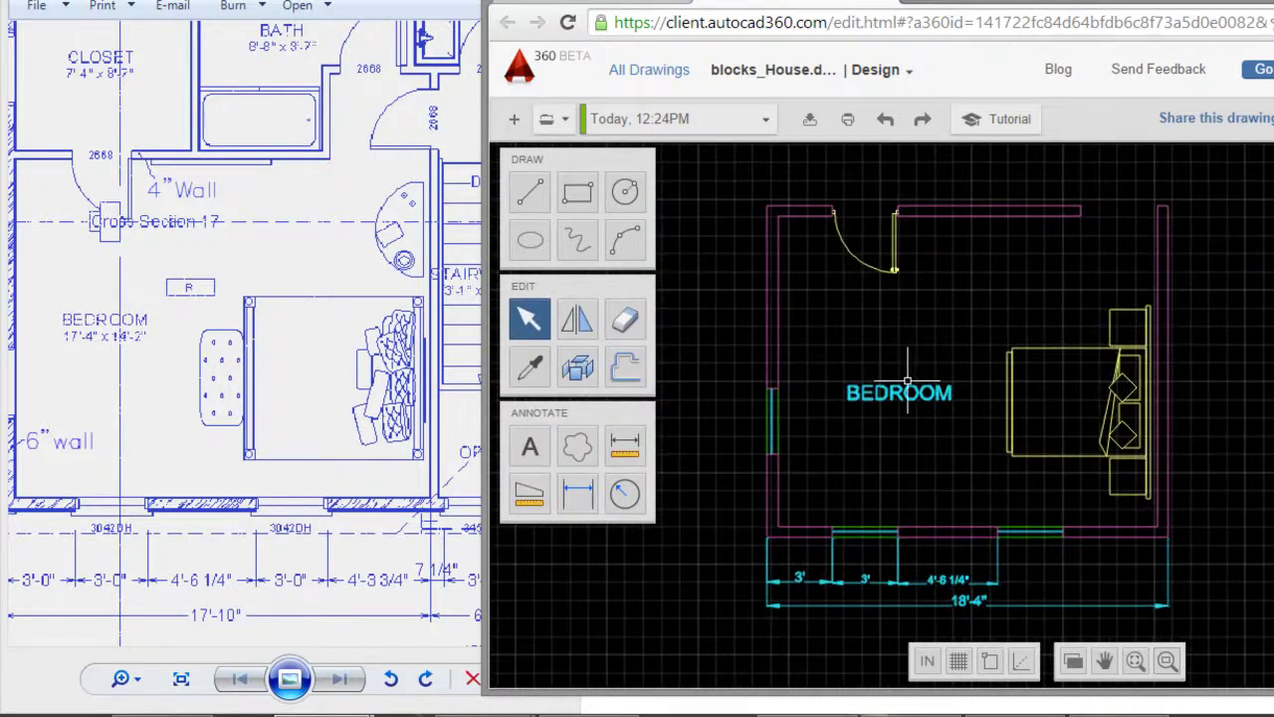
pyautogui.scroll(1, 884, 363)
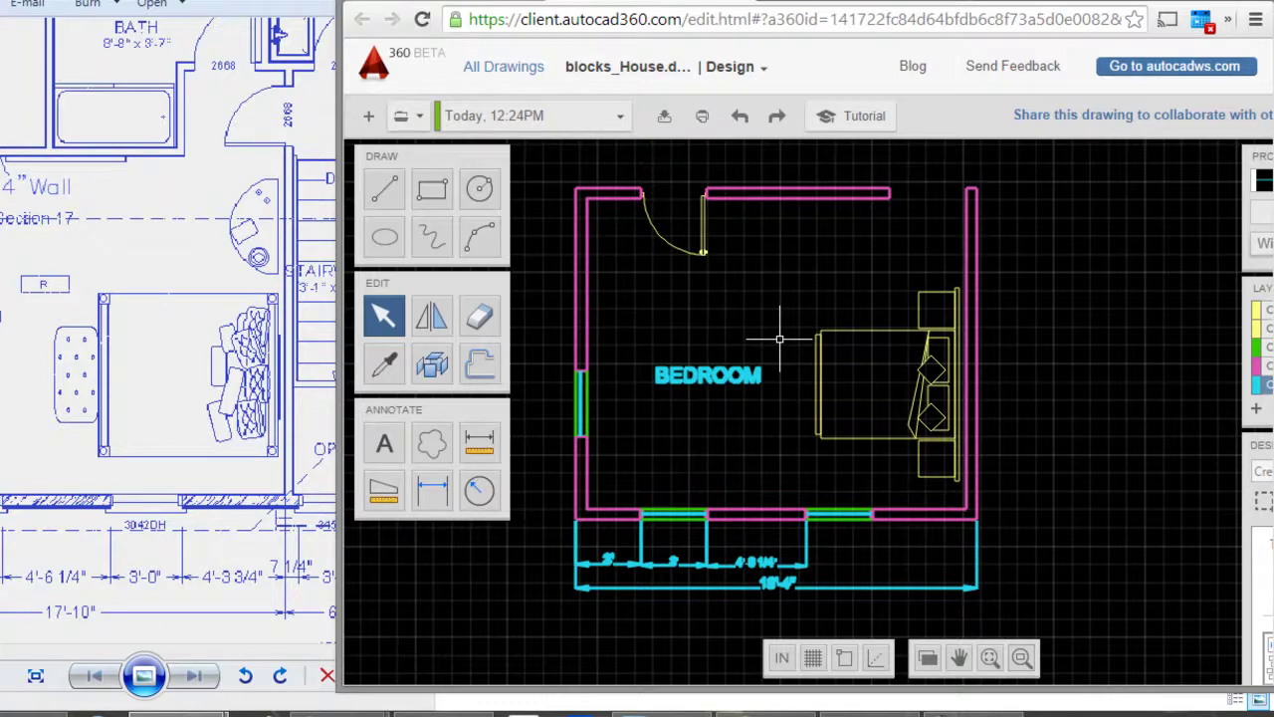
pyautogui.scroll(2, 648, 583)
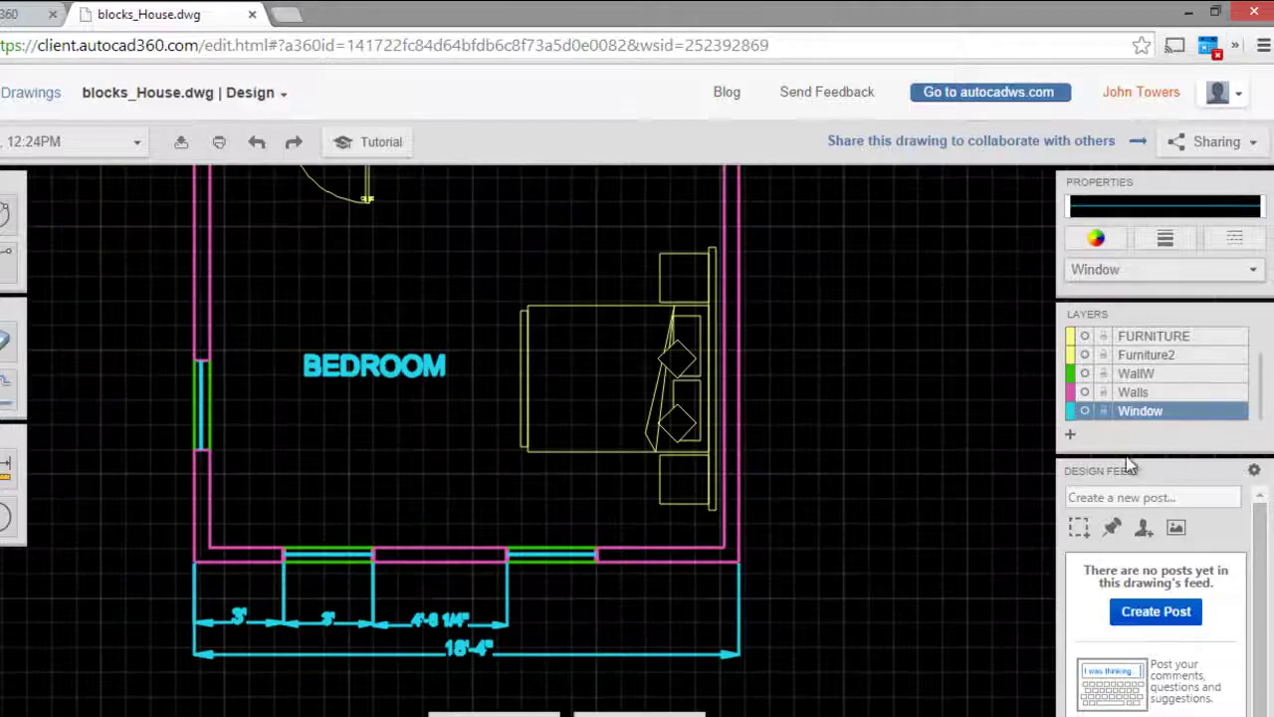
# Step: Create a new layer named DIM and set its colour to white
pyautogui.click(450, 620)
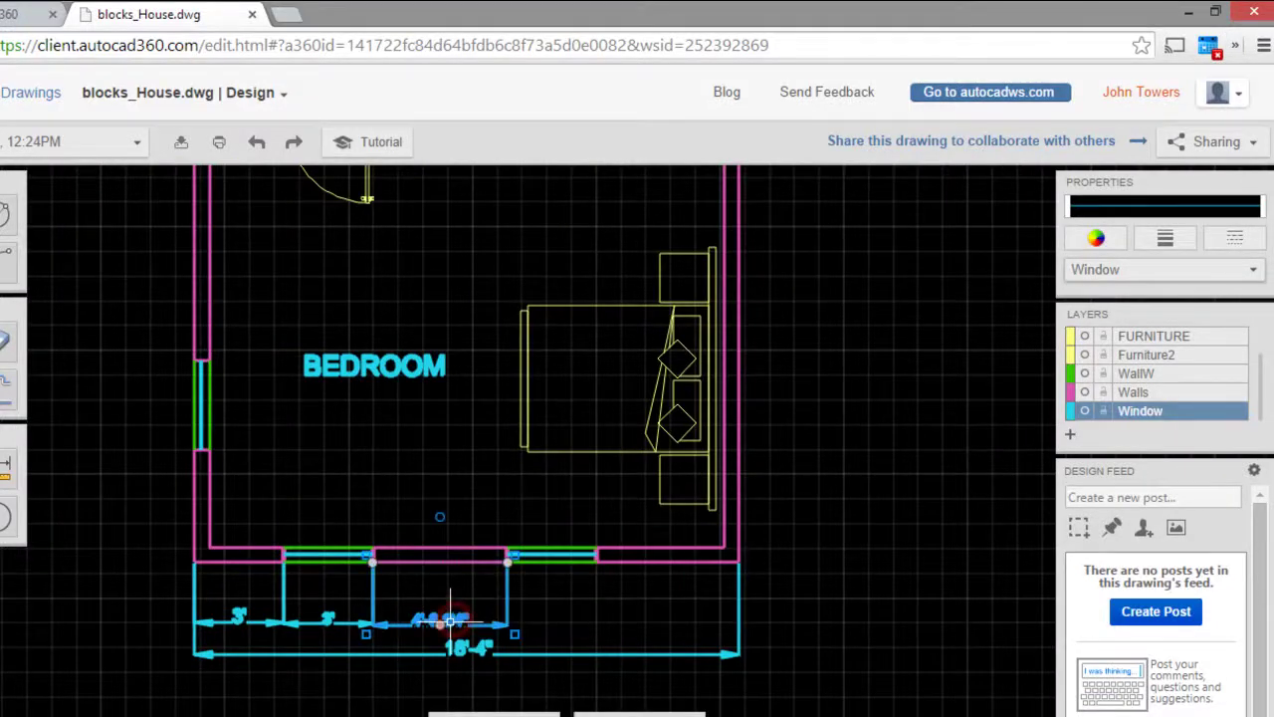
pyautogui.press('Escape')
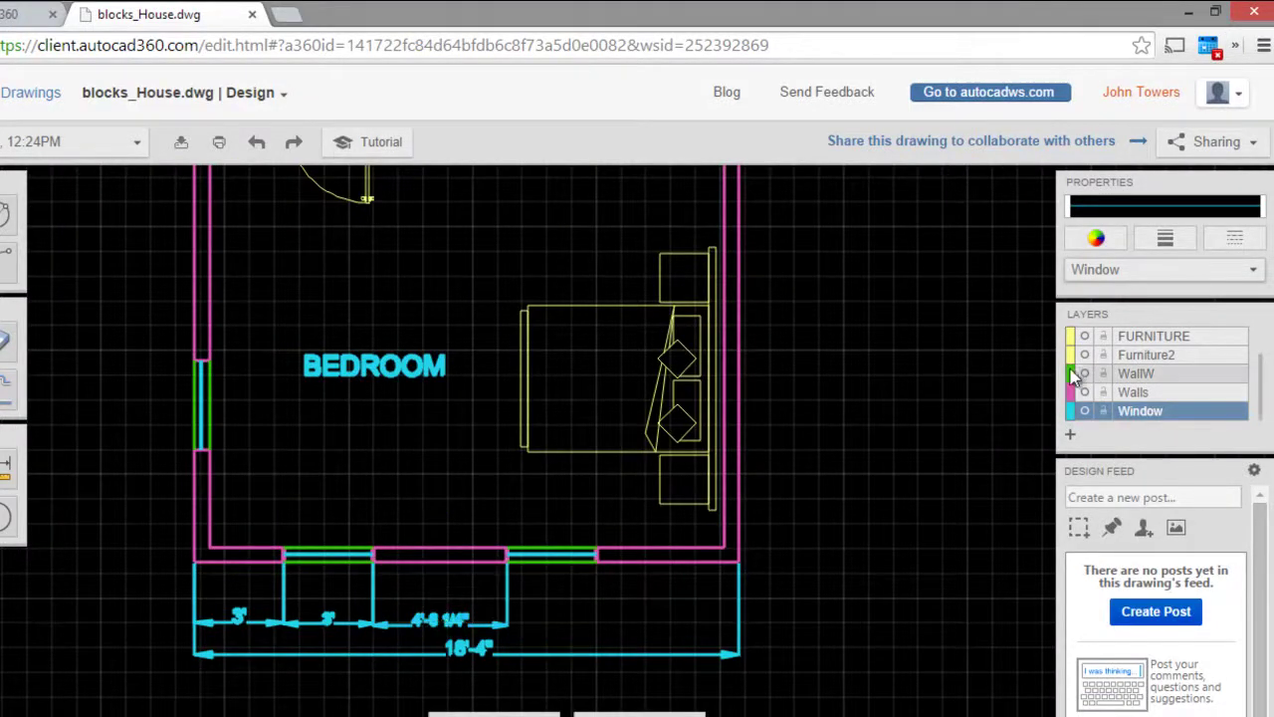
pyautogui.click(1071, 438)
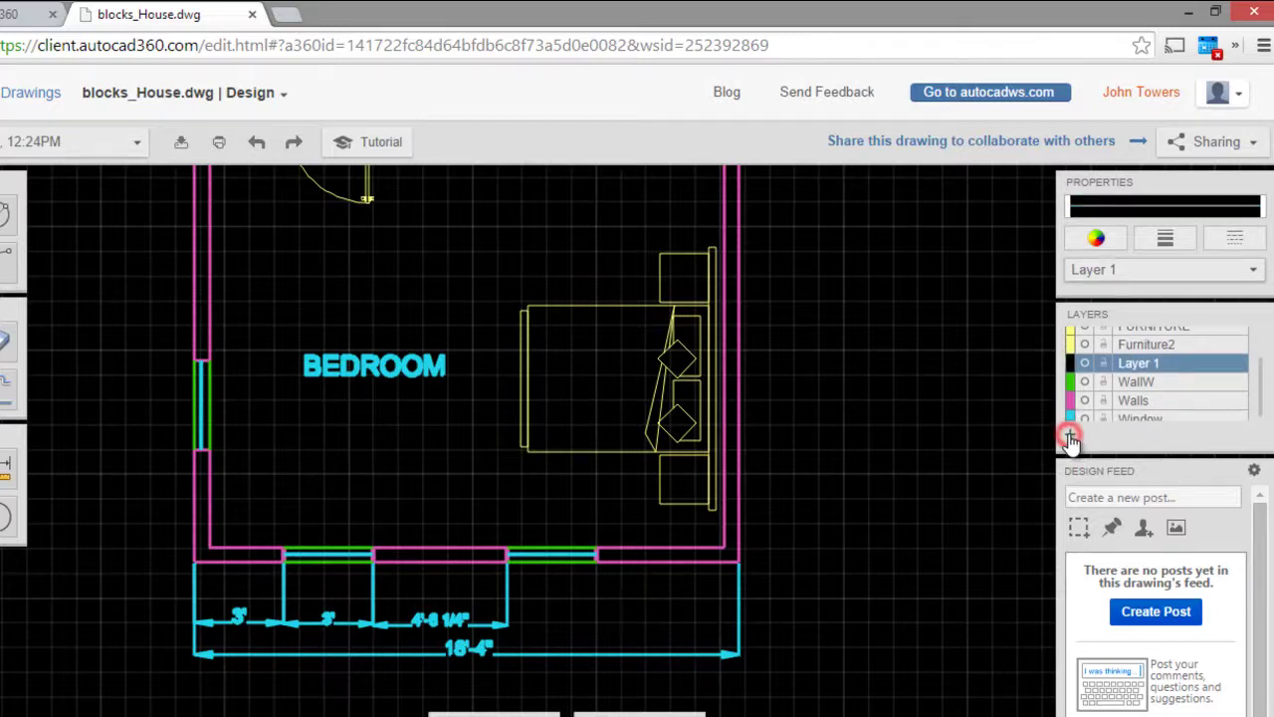
pyautogui.doubleClick(1140, 355)
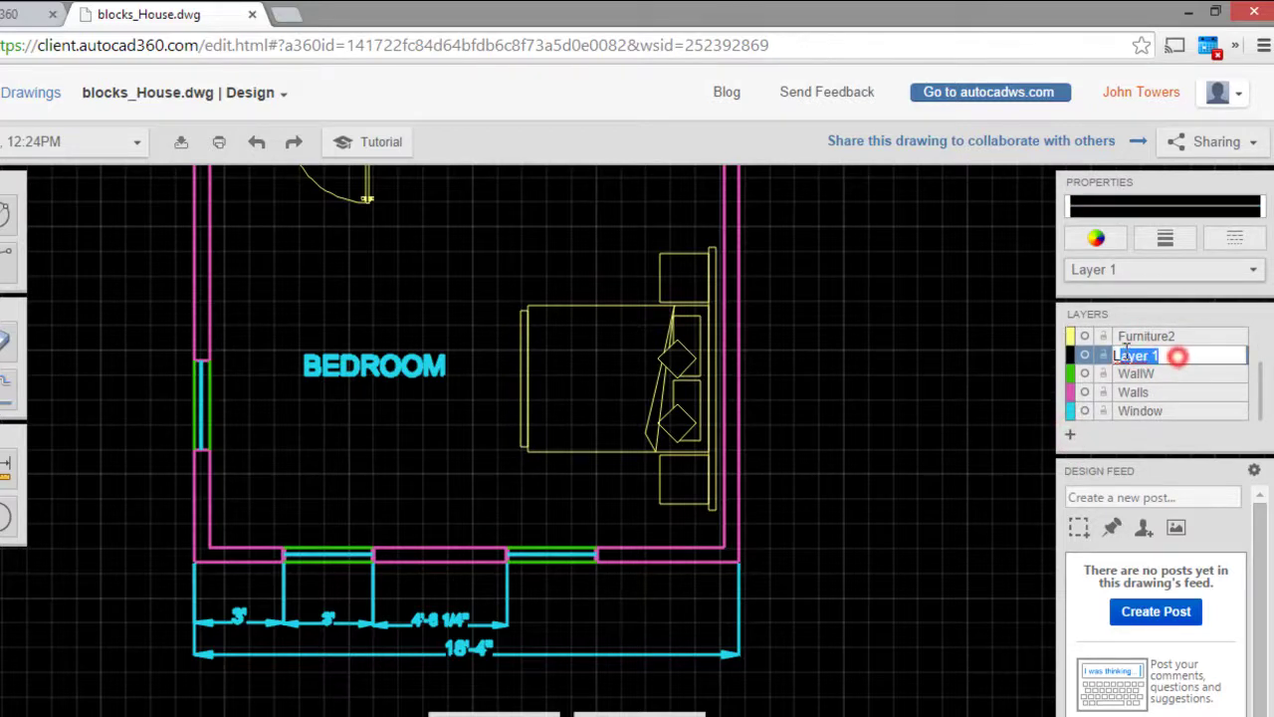
pyautogui.moveTo(1177, 354); pyautogui.dragTo(1110, 361)
pyautogui.write('d')
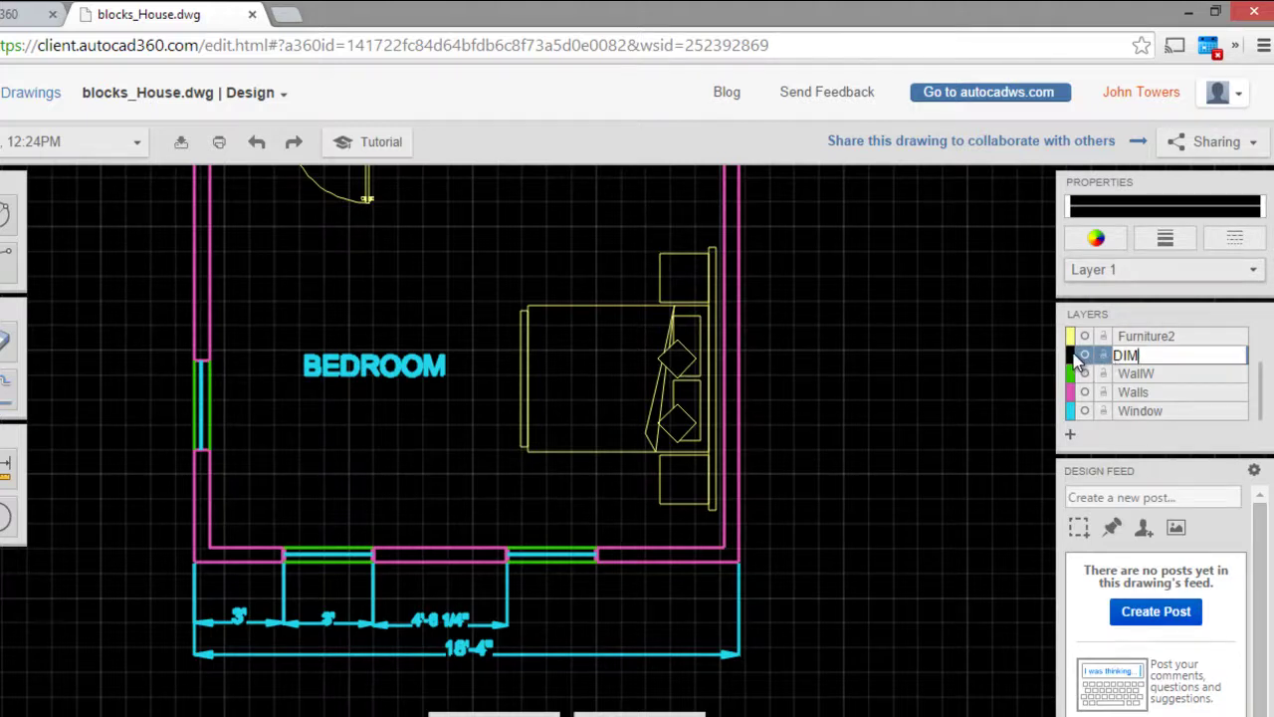
pyautogui.press('Return')
pyautogui.click(1072, 338)
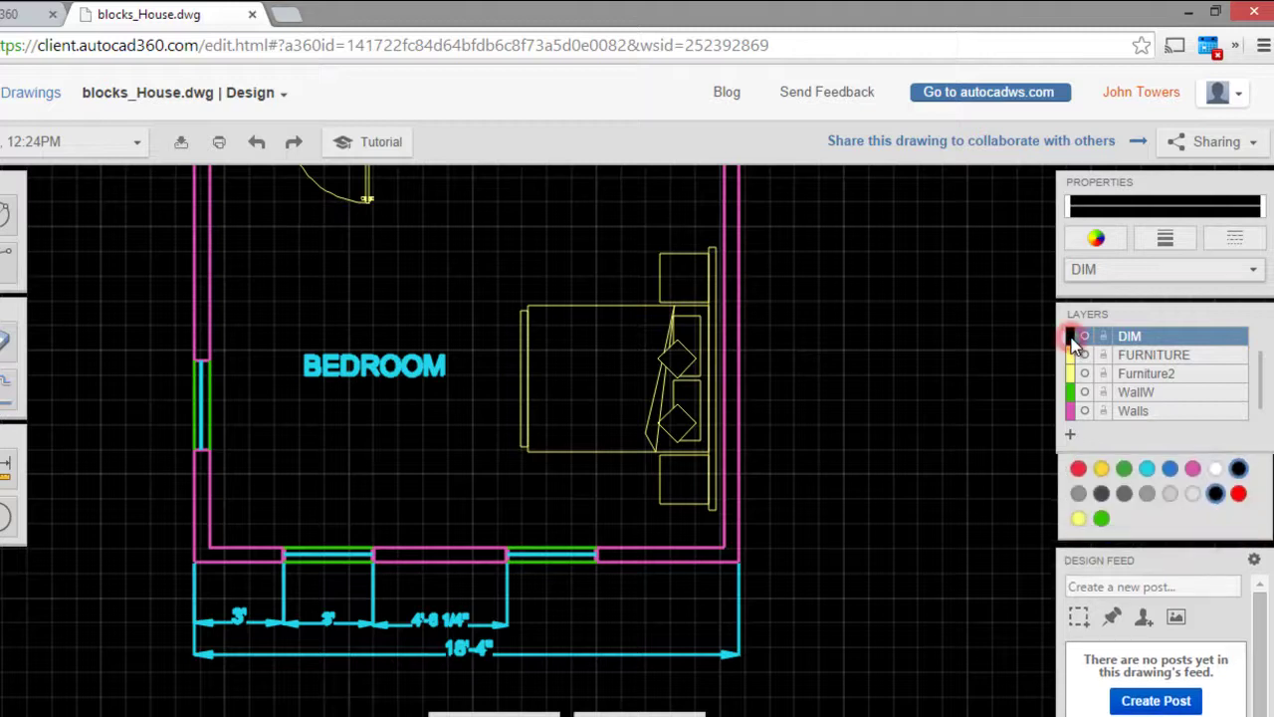
pyautogui.click(1216, 468)
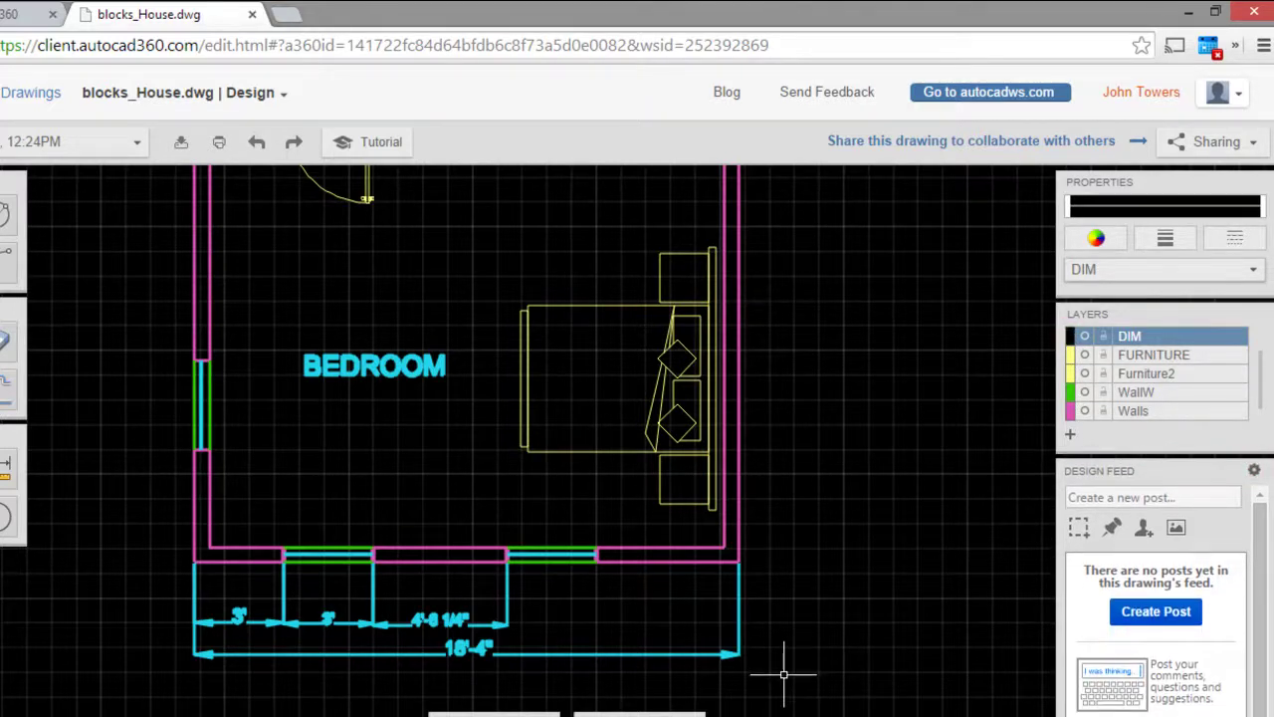
pyautogui.moveTo(784, 674); pyautogui.dragTo(177, 586)
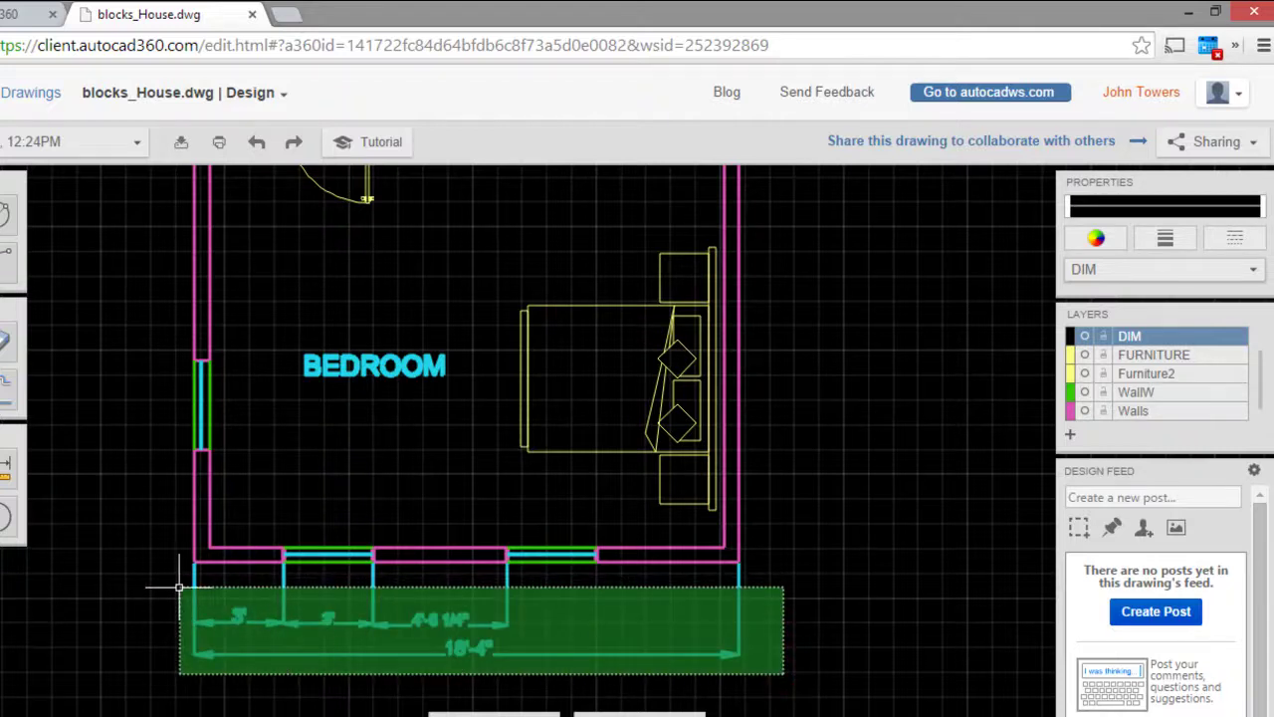
# Step: Move the selected bottom-wall dimensions onto the DIM layer
pyautogui.click(1155, 270)
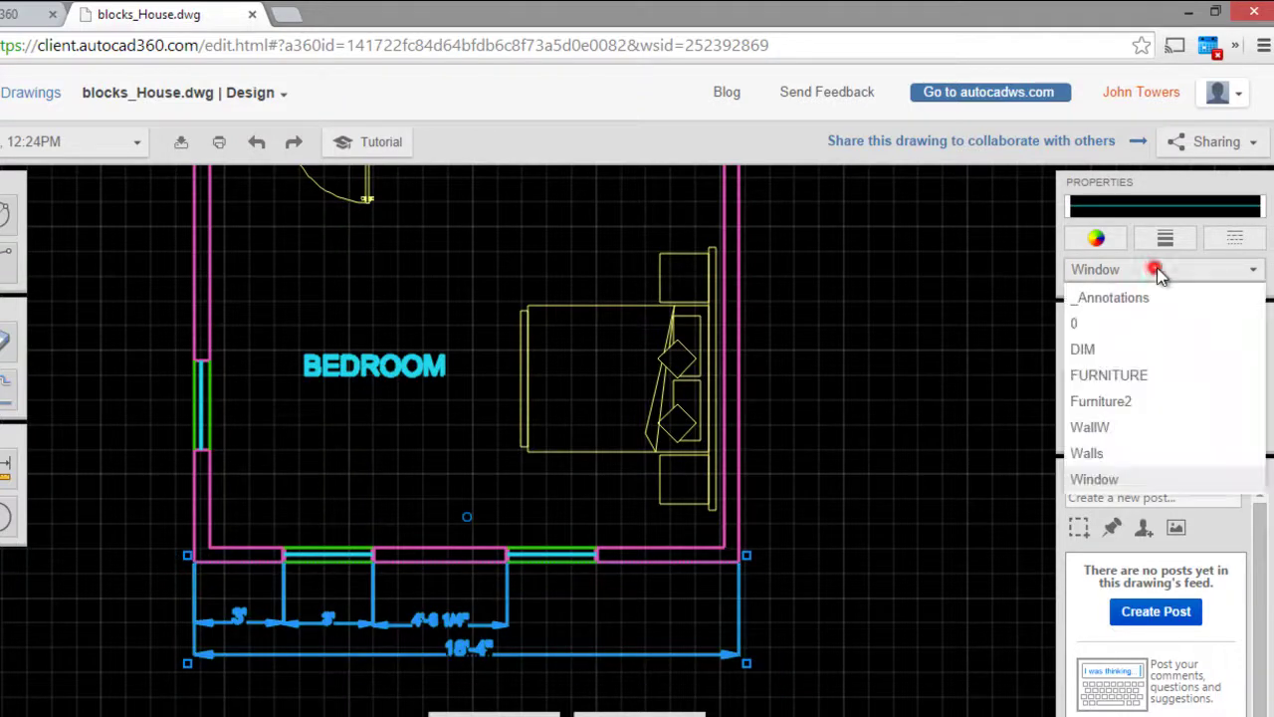
pyautogui.click(1126, 353)
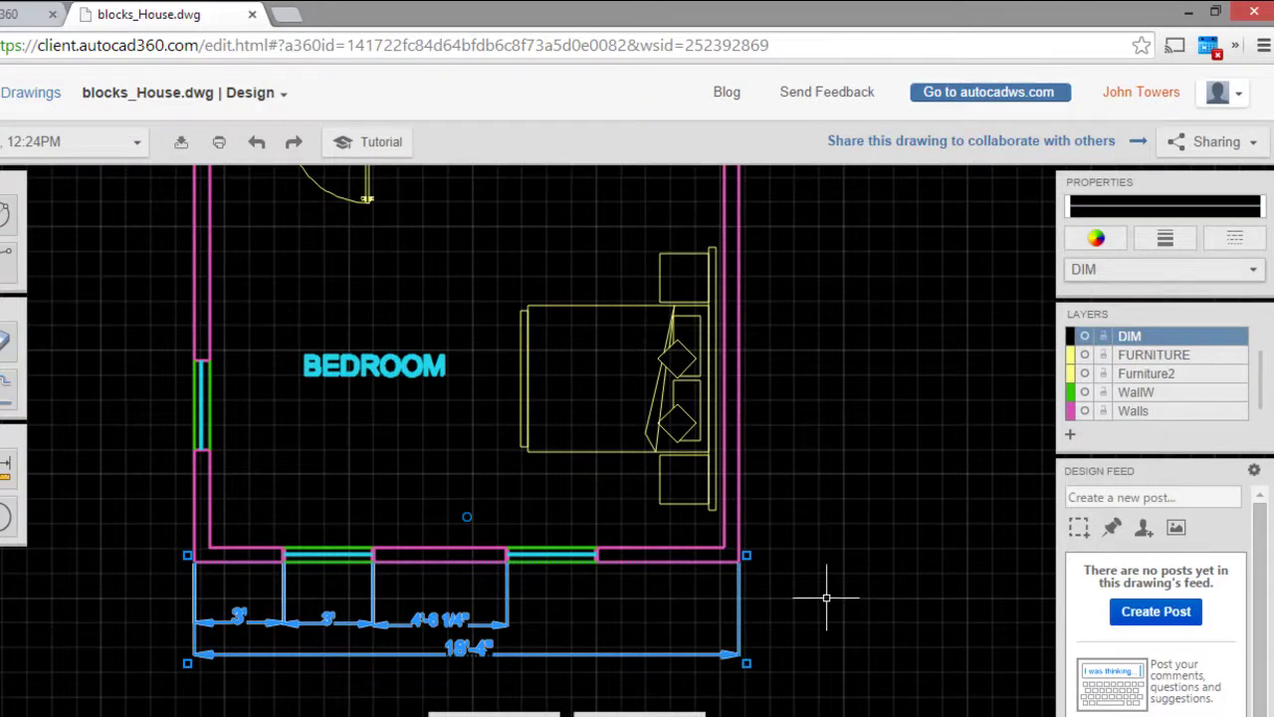
pyautogui.press('Escape')
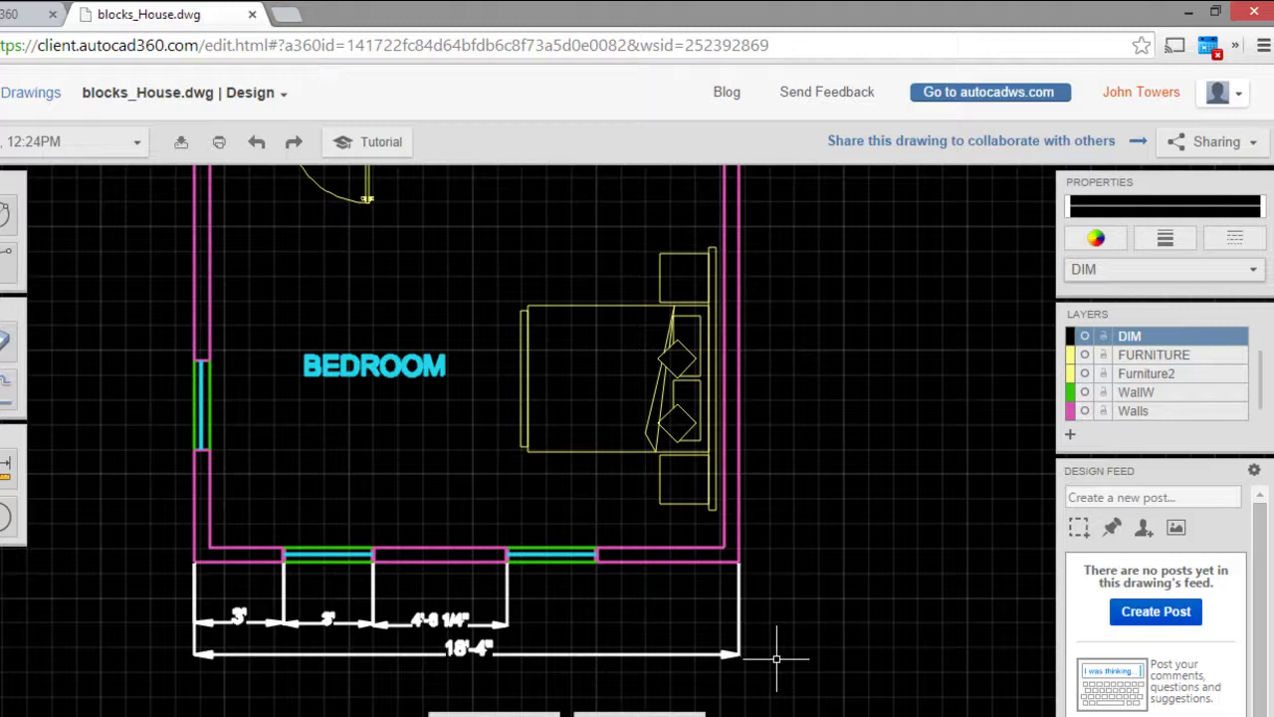
# Step: Give the dimensions below the bedroom a 0.05 mm lineweight
pyautogui.moveTo(783, 665); pyautogui.dragTo(176, 582)
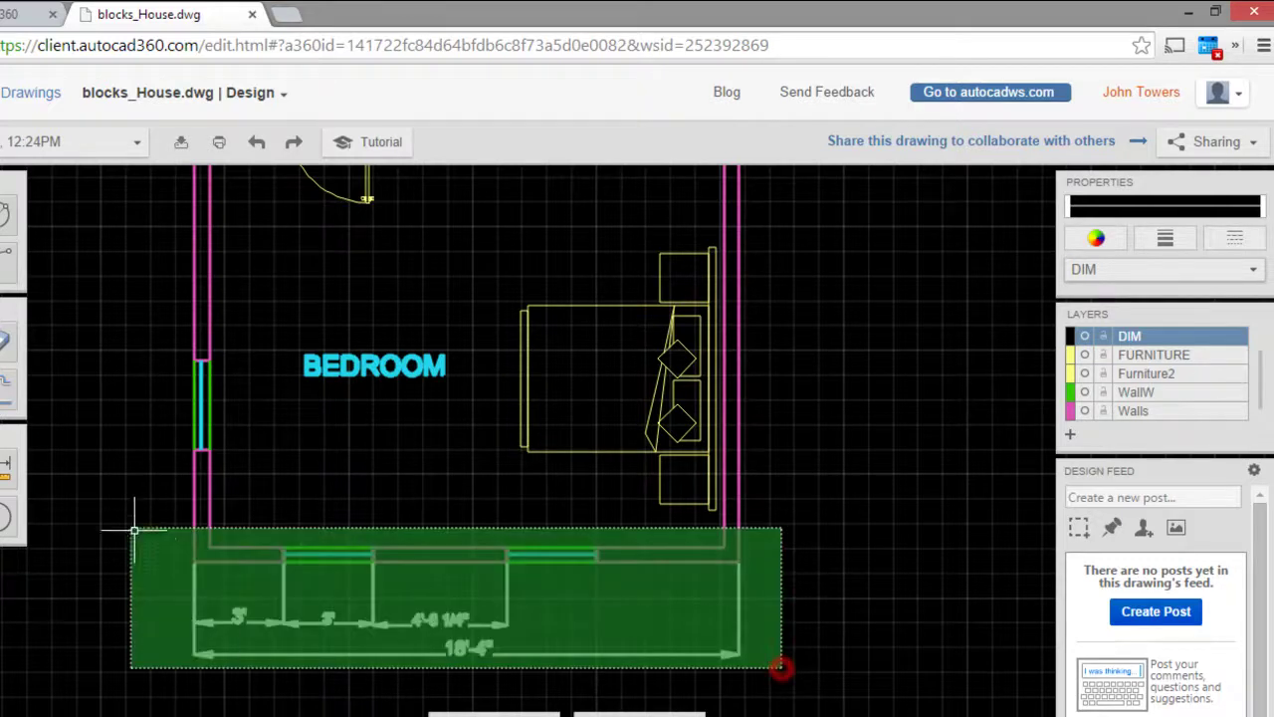
pyautogui.click(176, 581)
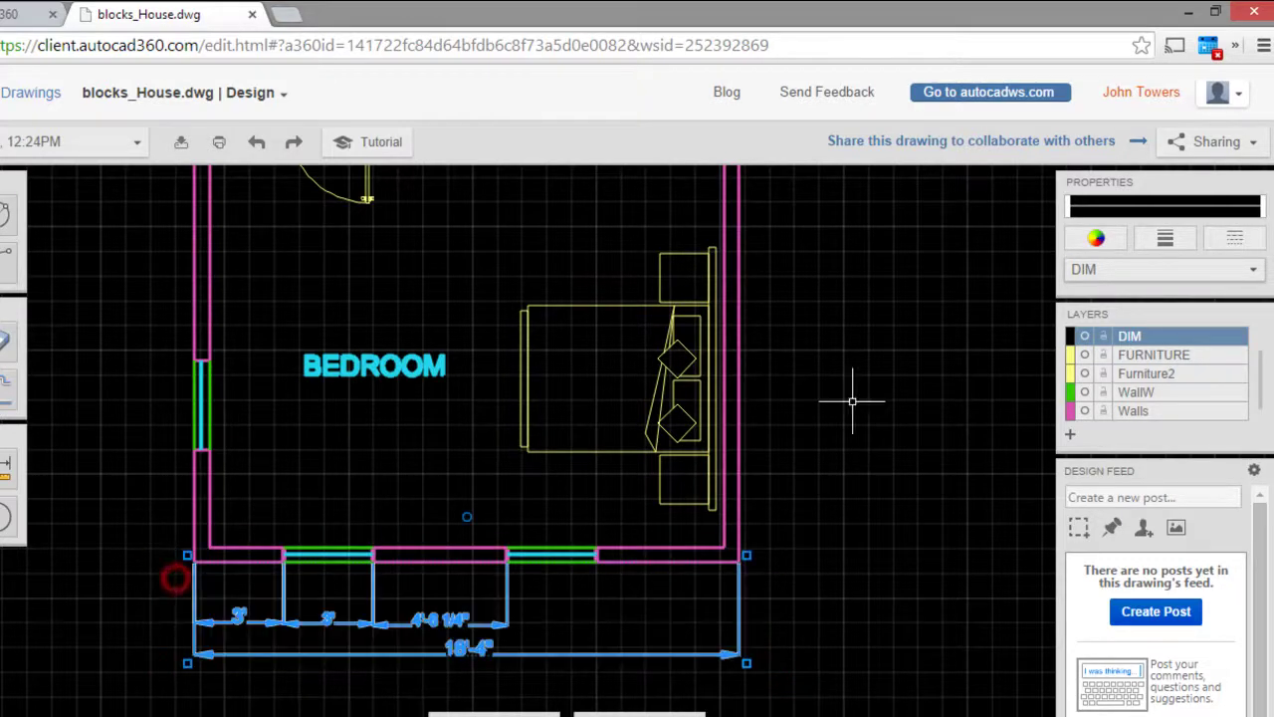
pyautogui.click(1162, 241)
pyautogui.moveTo(1245, 353); pyautogui.dragTo(1244, 336)
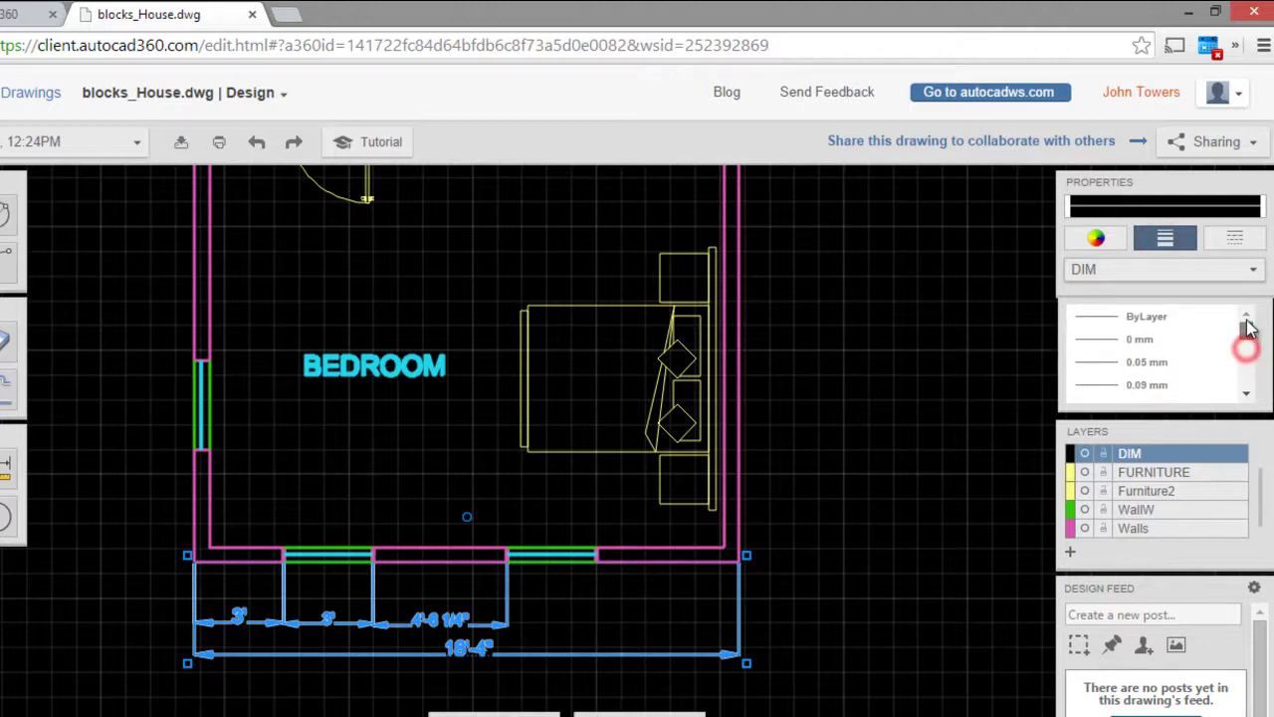
pyautogui.click(1144, 364)
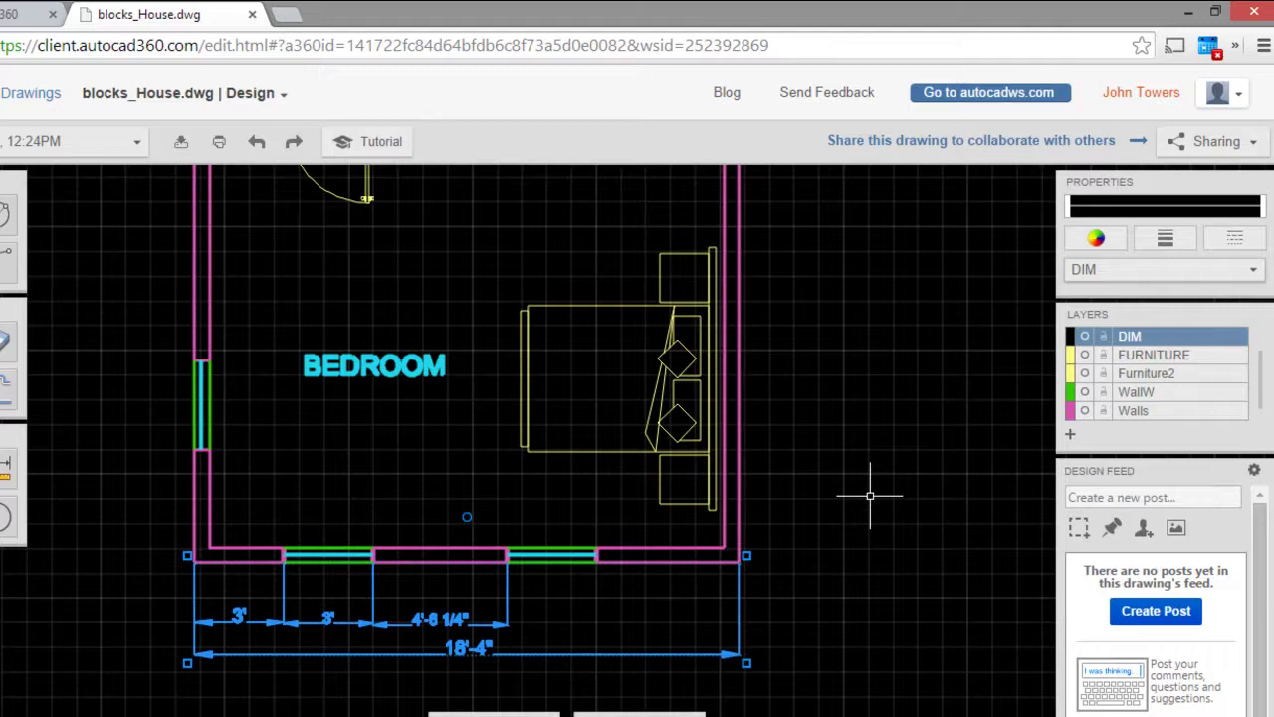
pyautogui.press('Escape')
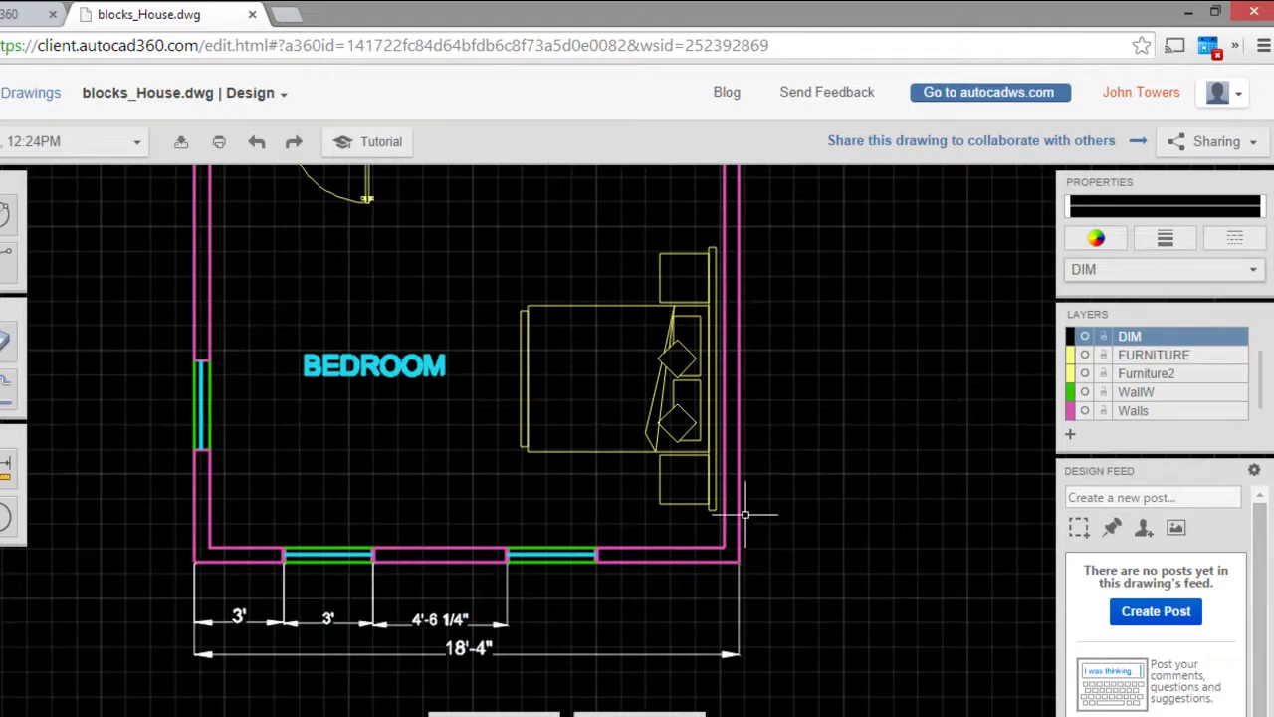
pyautogui.scroll(-1, 745, 515)
pyautogui.moveTo(614, 435); pyautogui.dragTo(609, 471, button='middle')
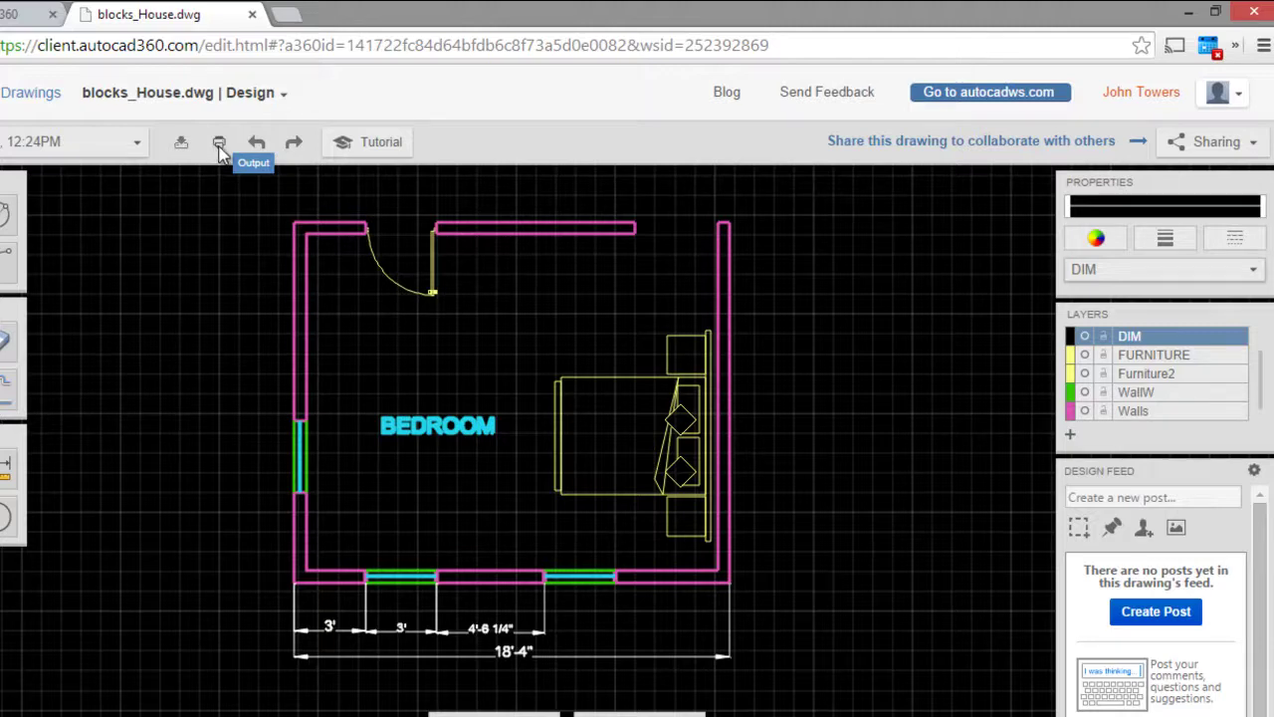
# Step: Output the bedroom plan to PDF with default settings and save blocks_House.pdf in Cad Practice
pyautogui.click(219, 146)
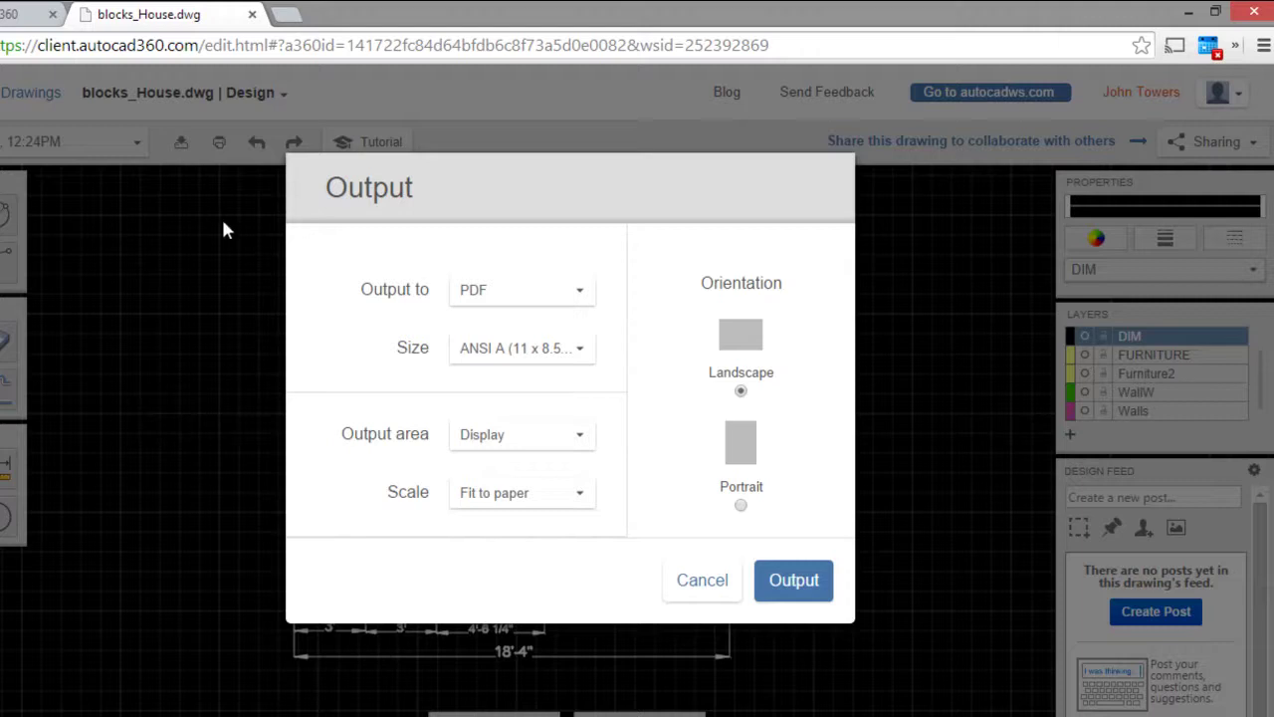
pyautogui.click(786, 589)
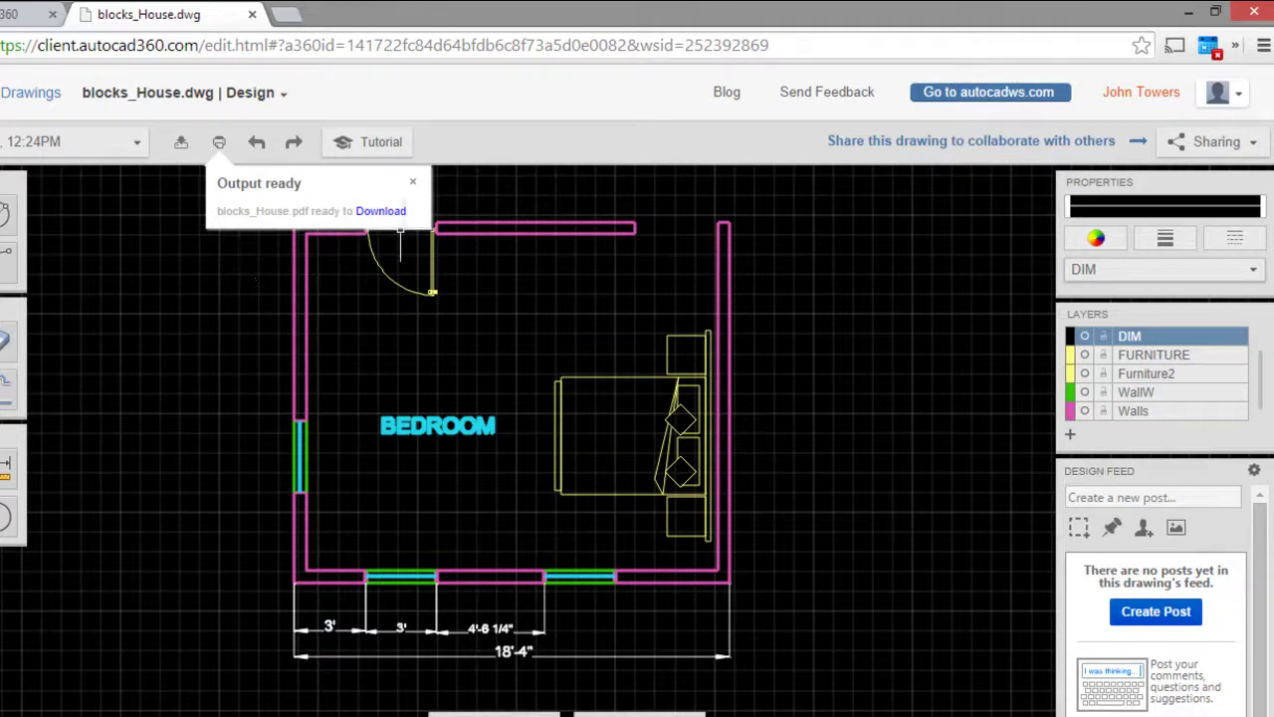
pyautogui.click(374, 212)
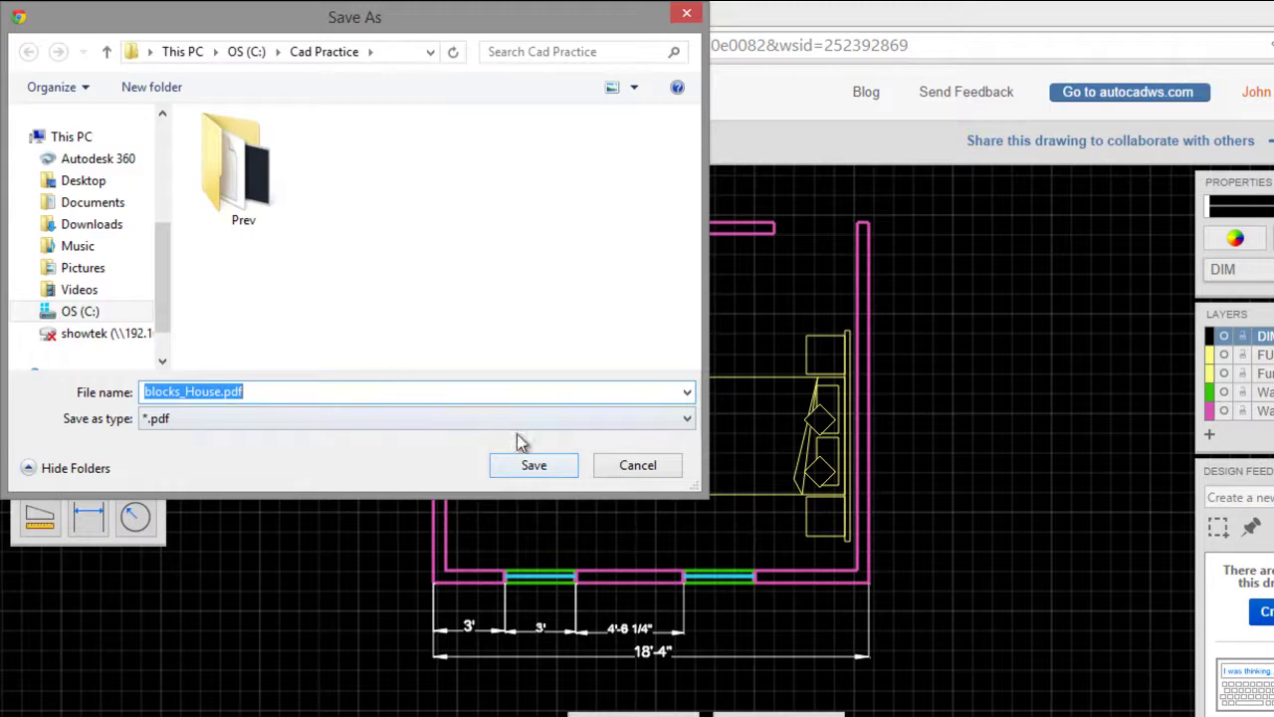
pyautogui.click(539, 466)
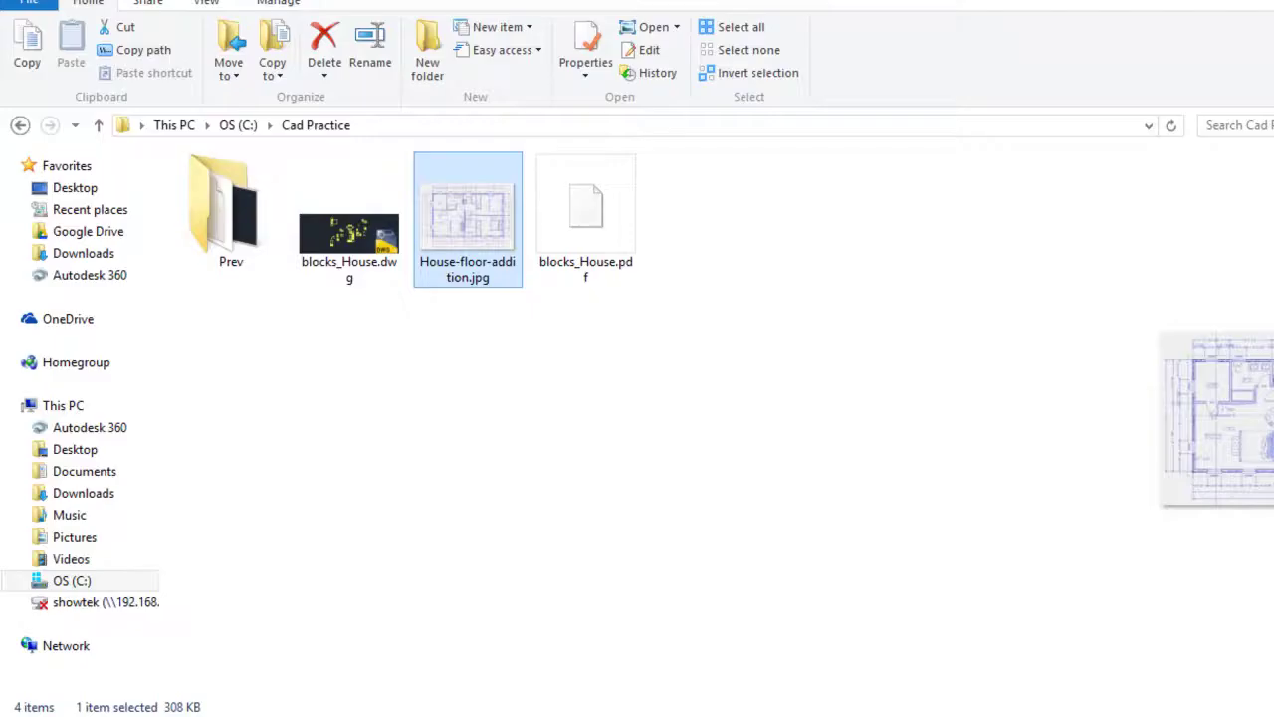
# Step: View blocks_House.pdf in Foxit at 300%, panning over the walls and dimensions, then minimize
pyautogui.click(584, 228)
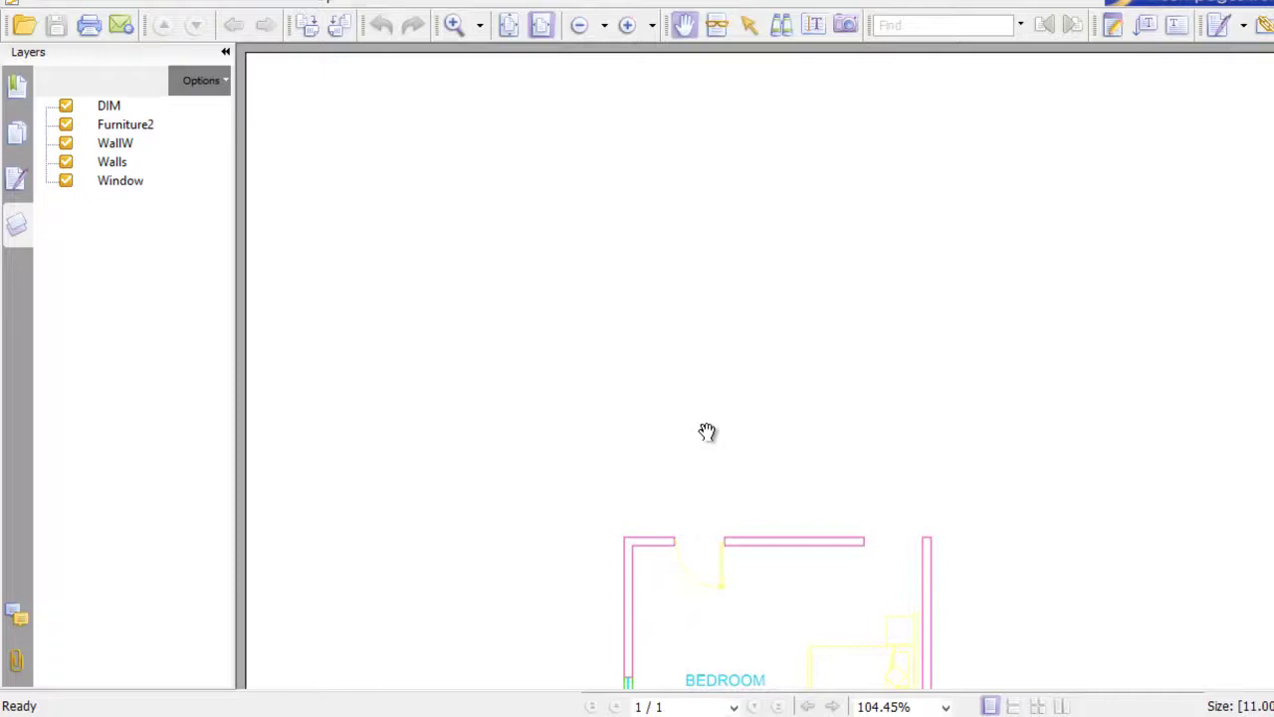
pyautogui.moveTo(784, 474)
pyautogui.mouseDown()
pyautogui.moveTo(785, 228)
pyautogui.moveTo(754, 493)
pyautogui.mouseUp()
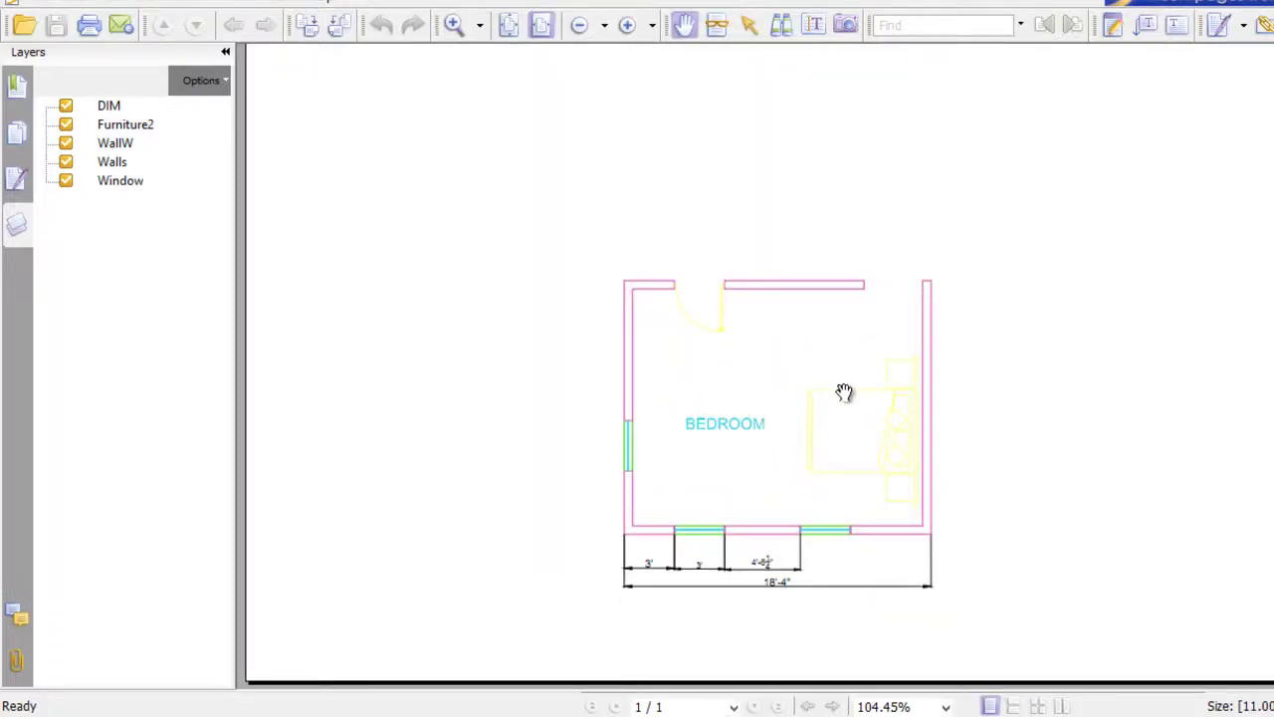
pyautogui.click(623, 30)
pyautogui.moveTo(628, 409); pyautogui.dragTo(623, 239)
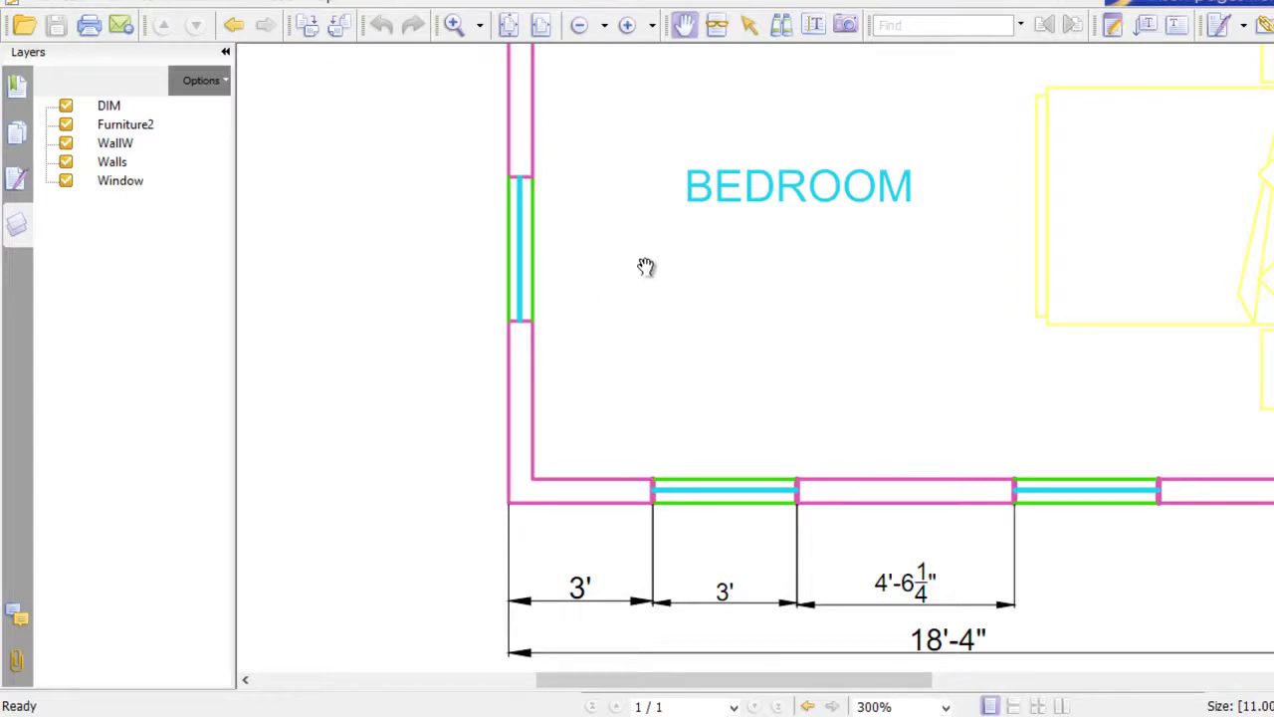
pyautogui.moveTo(645, 266)
pyautogui.mouseDown()
pyautogui.moveTo(674, 487)
pyautogui.moveTo(663, 589)
pyautogui.moveTo(703, 268)
pyautogui.mouseUp()
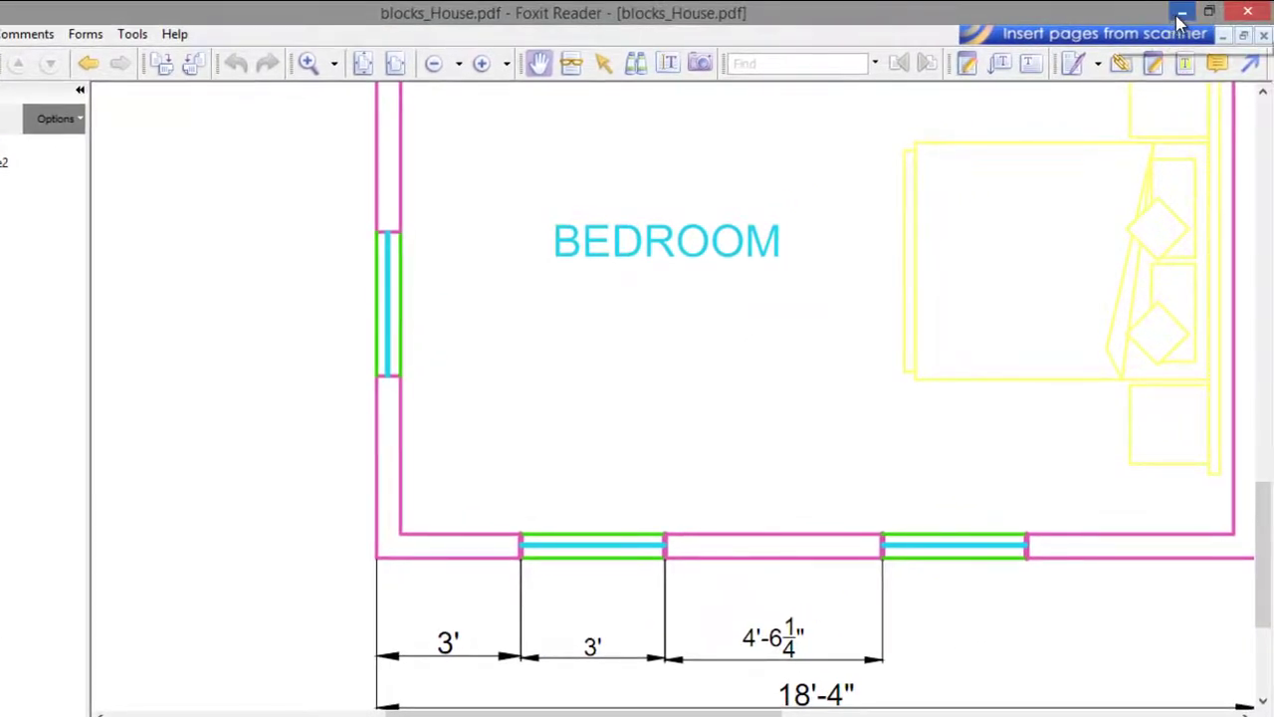
pyautogui.click(1181, 20)
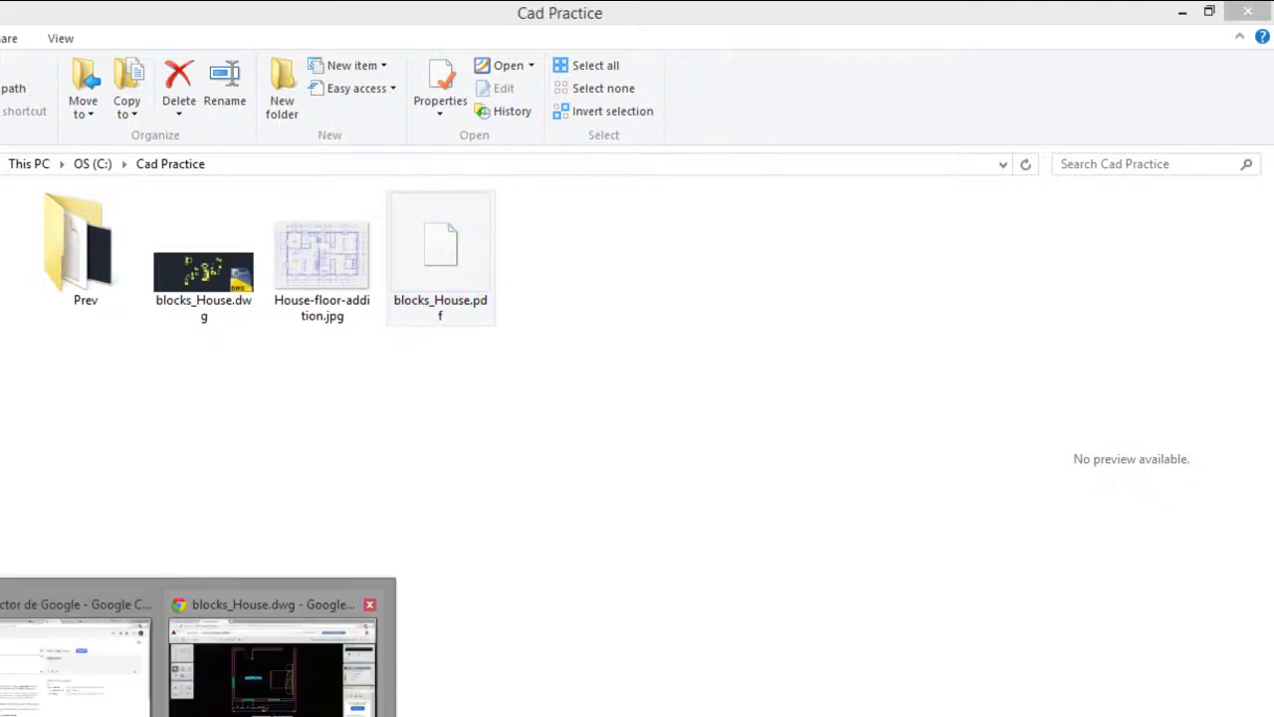
# Step: Download the drawing as an AutoCAD 2013 DWG saved as 'blocks_House COMPLETE.dwg' in Cad Practice
pyautogui.click(279, 652)
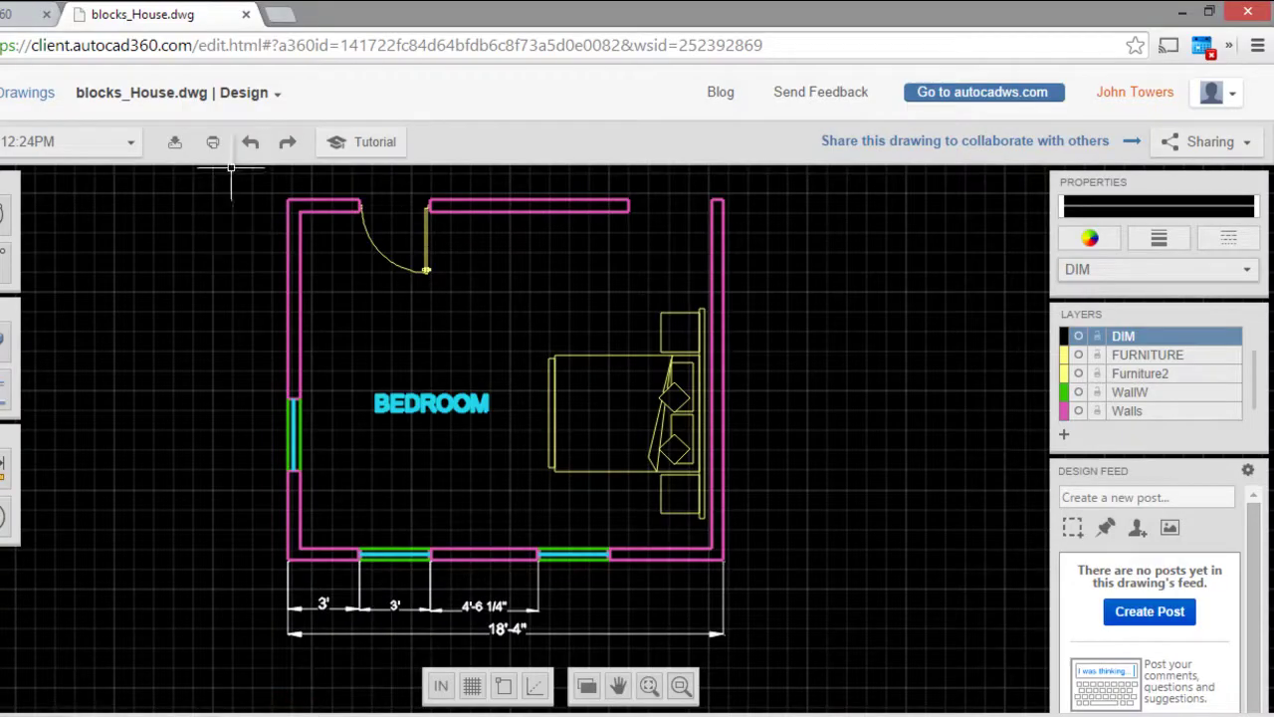
pyautogui.click(175, 143)
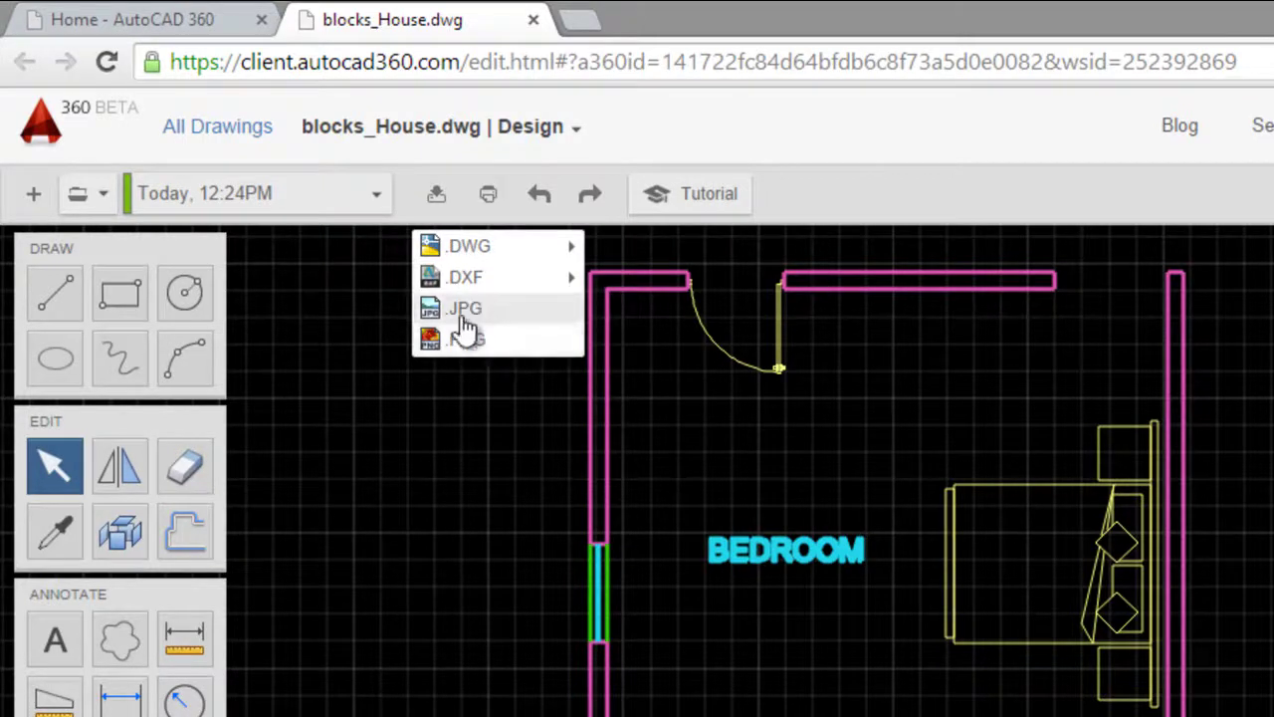
pyautogui.moveTo(466, 246)
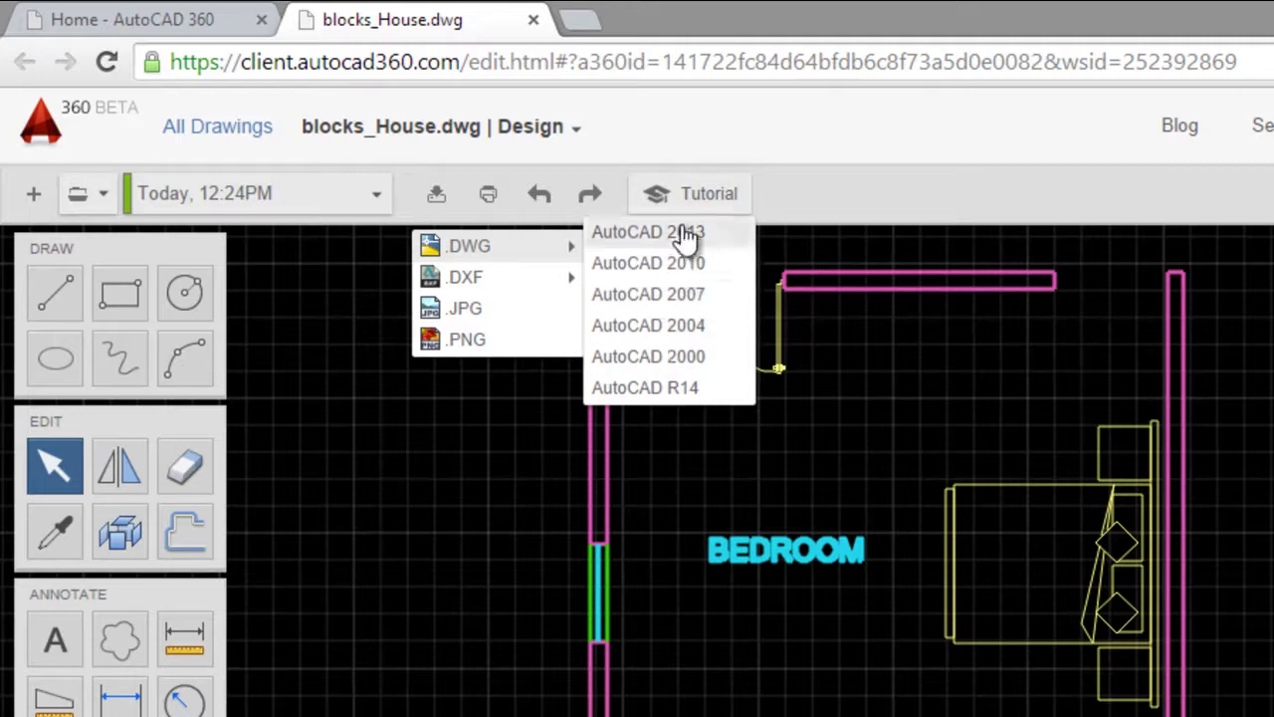
pyautogui.click(649, 232)
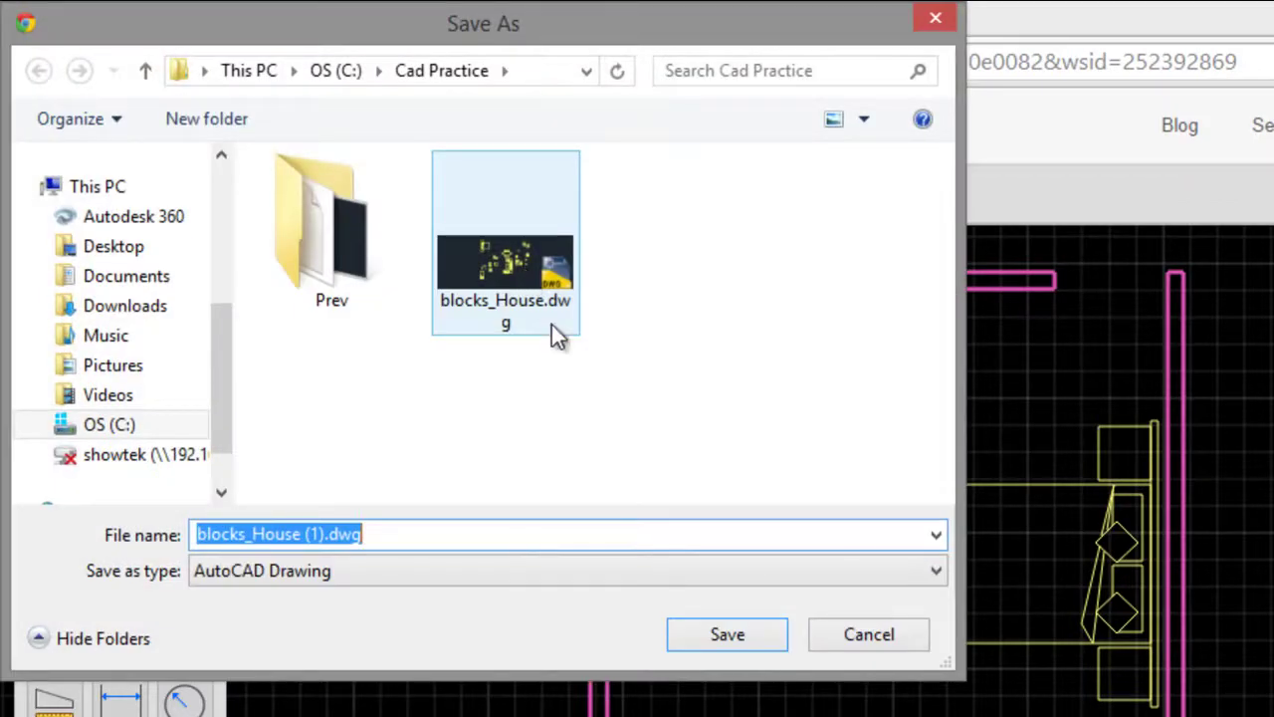
pyautogui.click(315, 535)
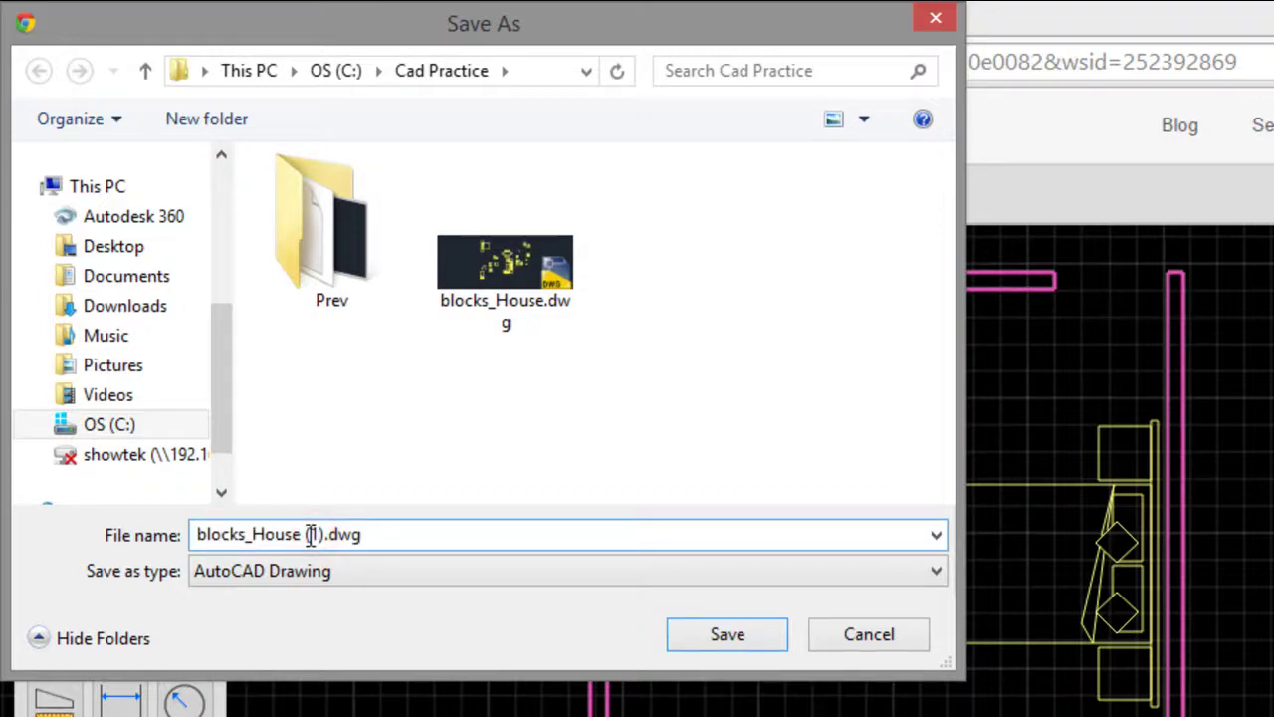
pyautogui.moveTo(307, 535); pyautogui.dragTo(326, 537)
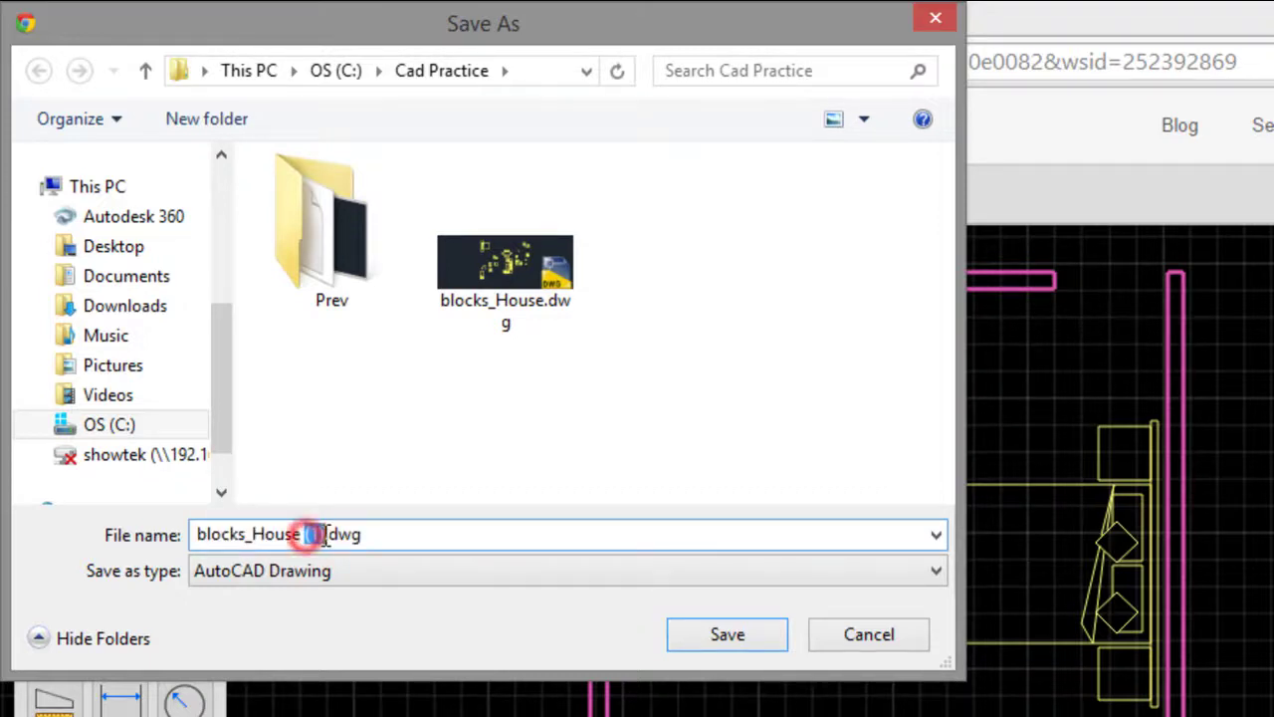
pyautogui.write('COMPL')
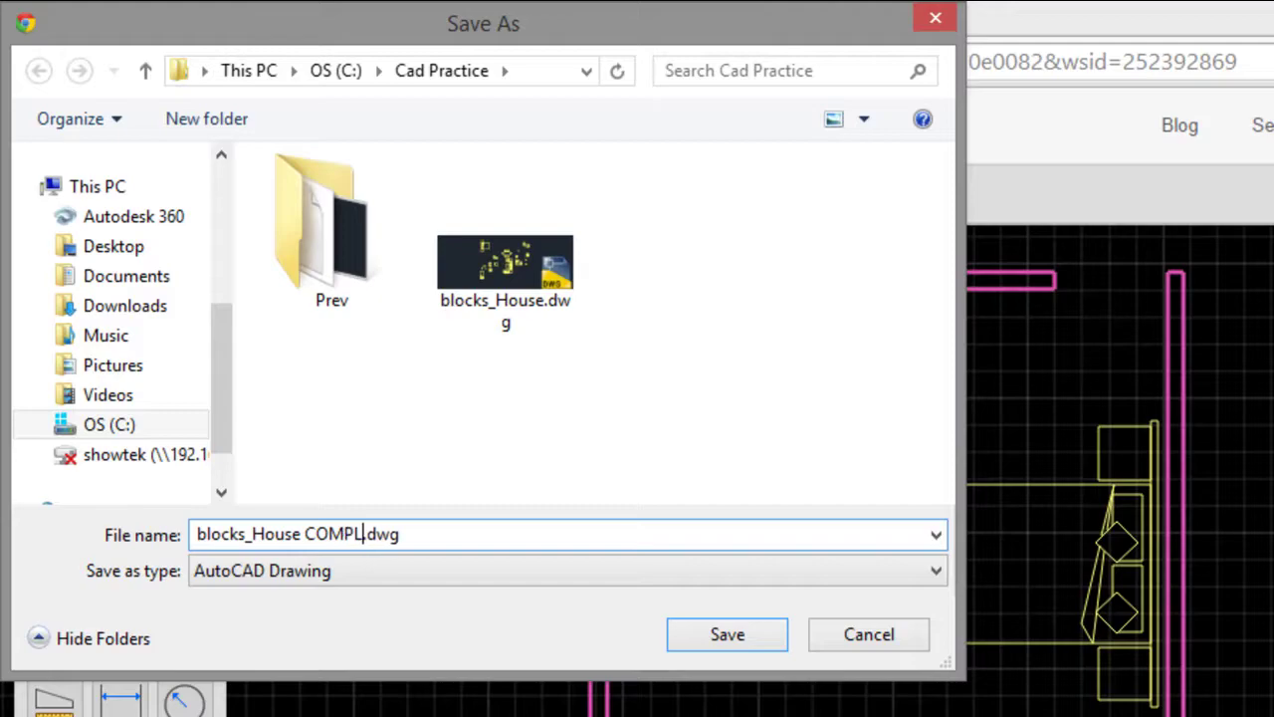
pyautogui.write('ETE')
pyautogui.press('Return')
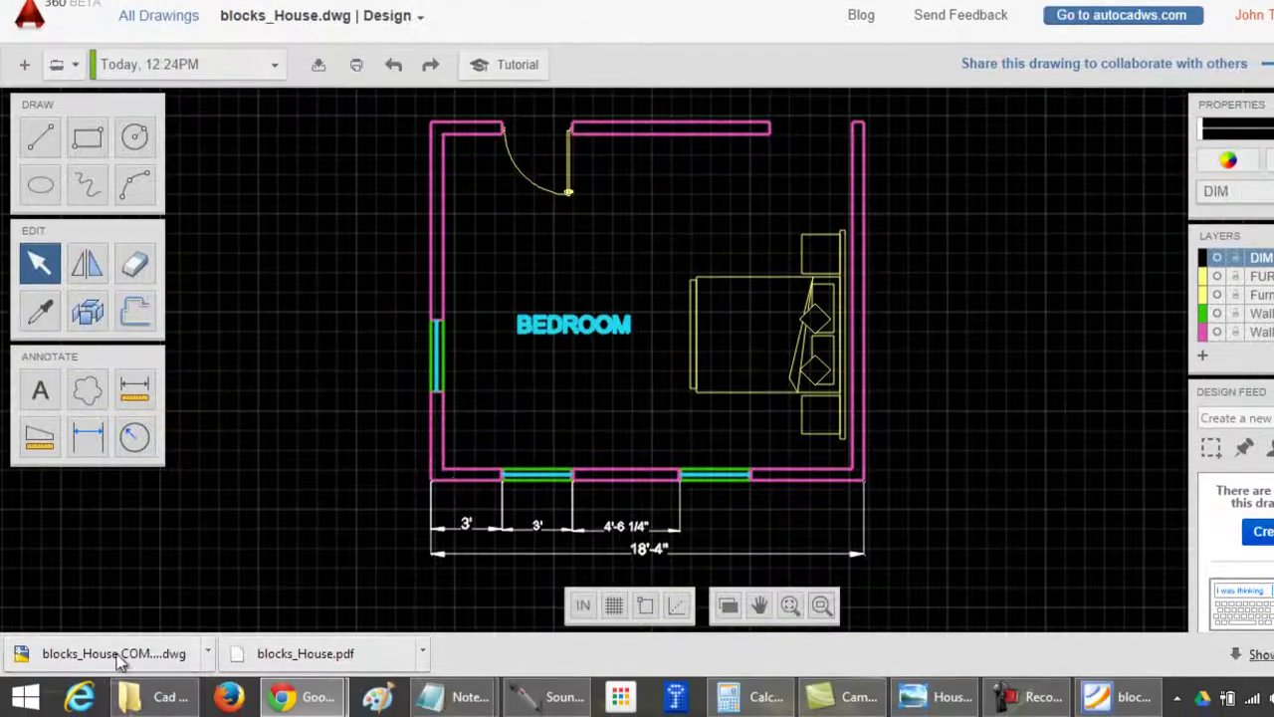
pyautogui.click(149, 697)
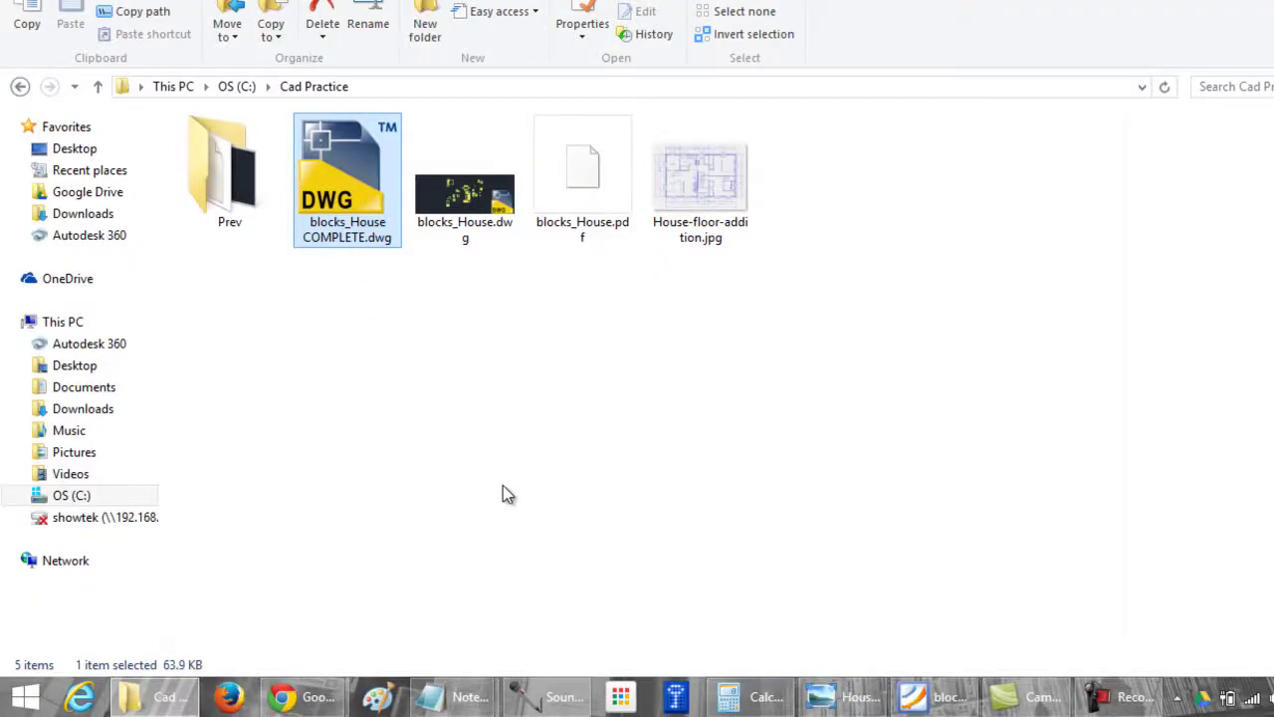
# Step: Leave AutoCAD 360 via autocadws.com and confirm switching to the classic AutoCAD WS
pyautogui.click(316, 697)
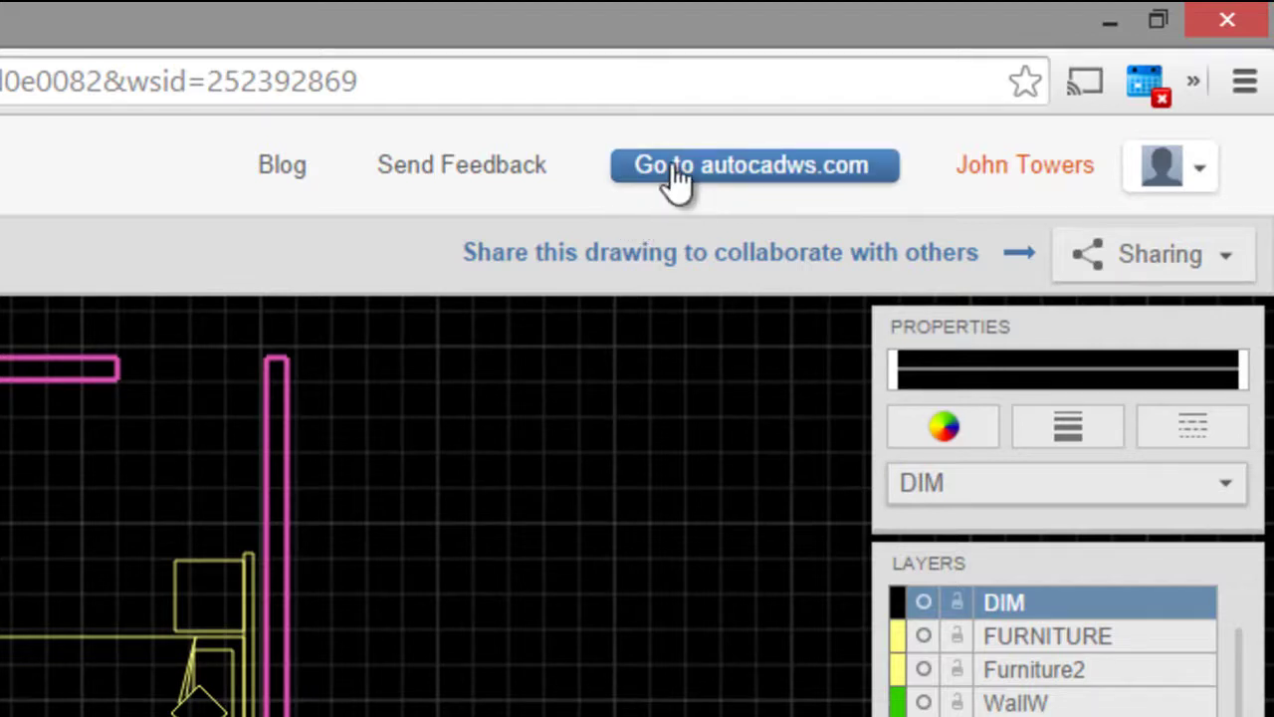
pyautogui.click(744, 184)
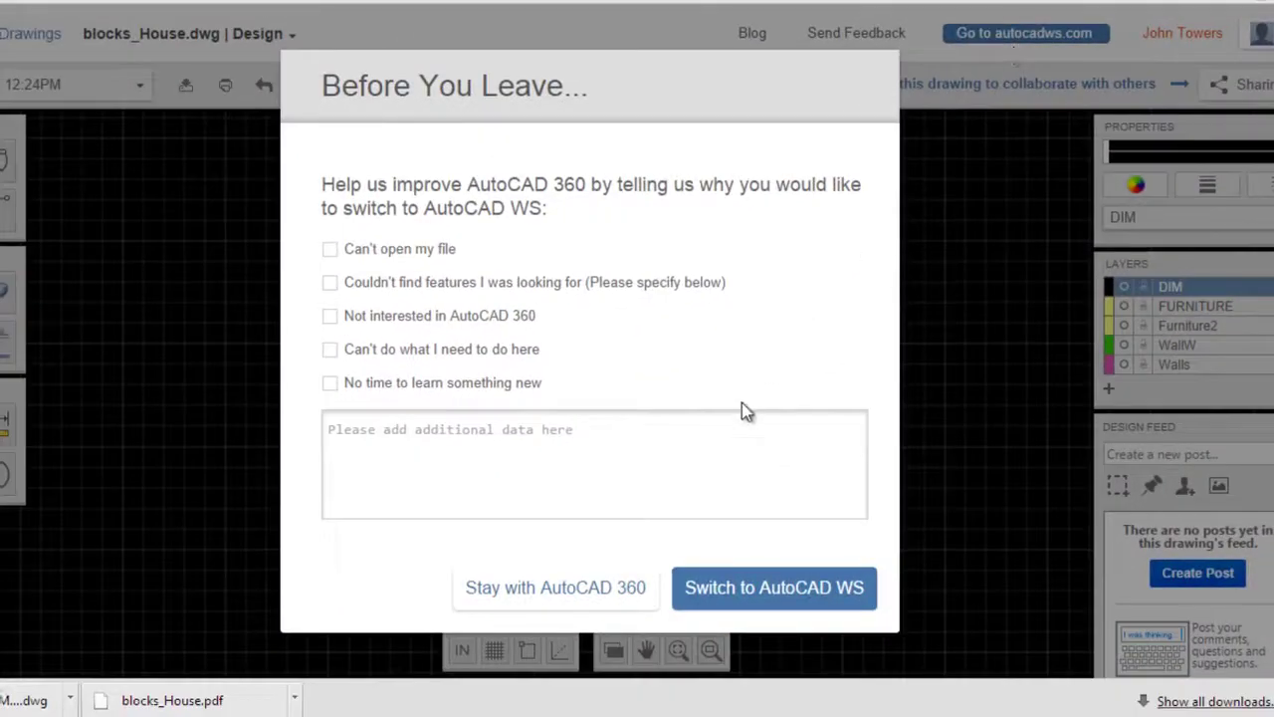
pyautogui.click(747, 589)
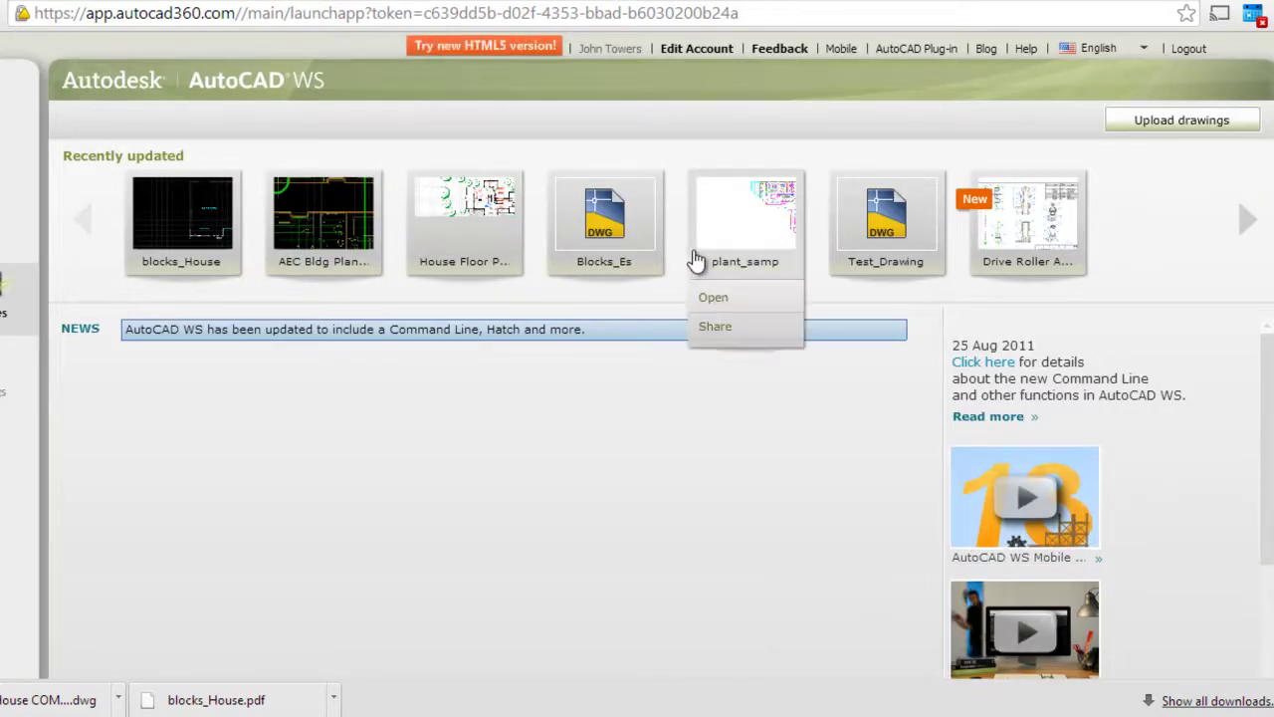
pyautogui.moveTo(746, 223)
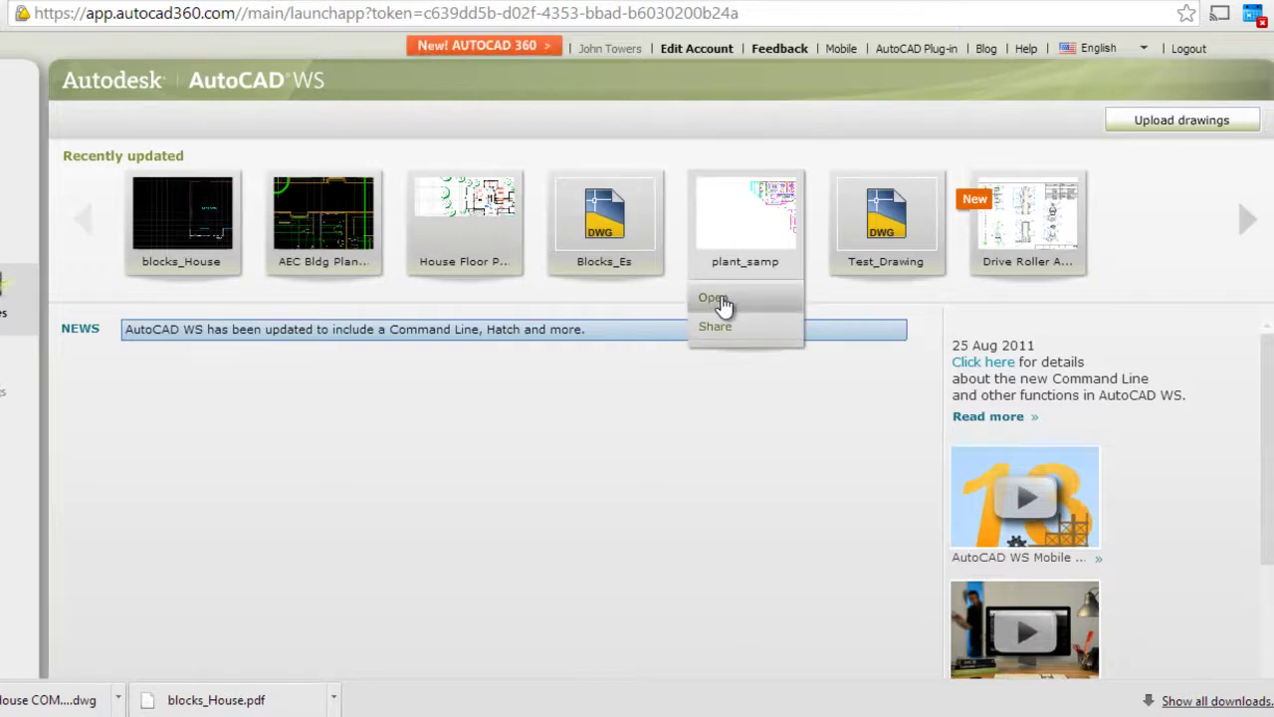
# Step: Open the plant_samp drawing and fill its narrow left room with a green hatch
pyautogui.click(749, 225)
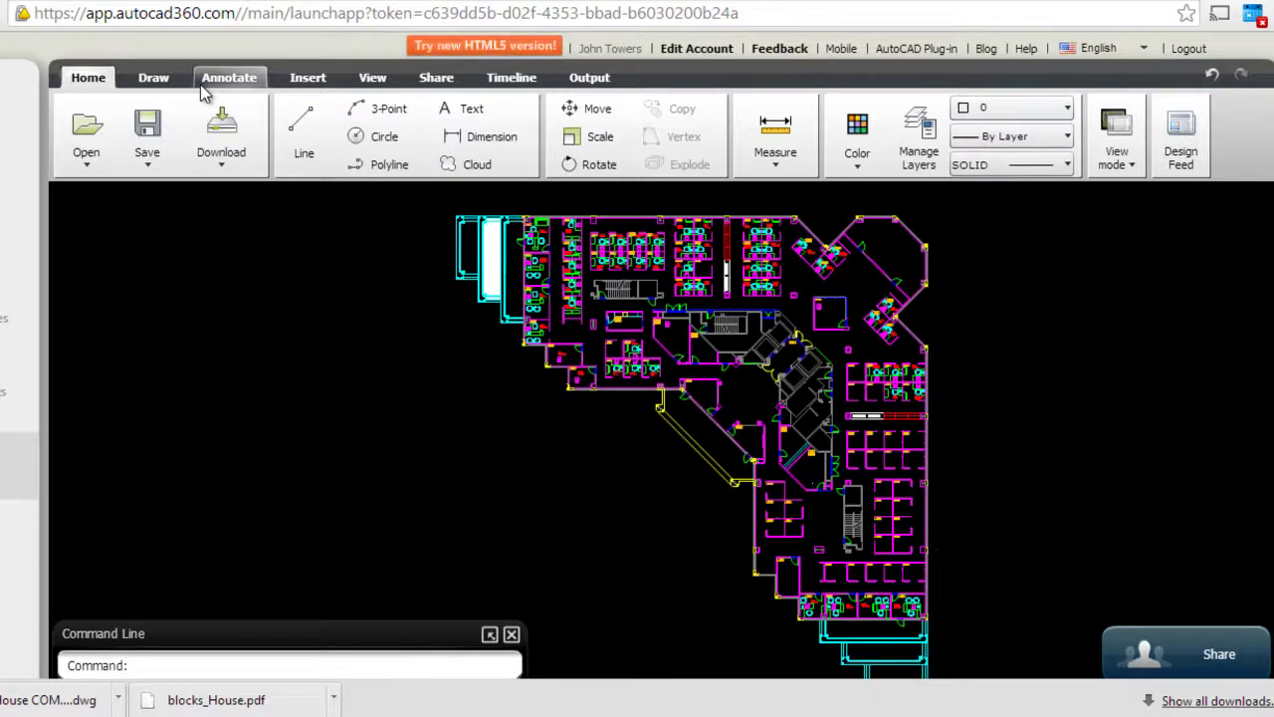
pyautogui.click(151, 78)
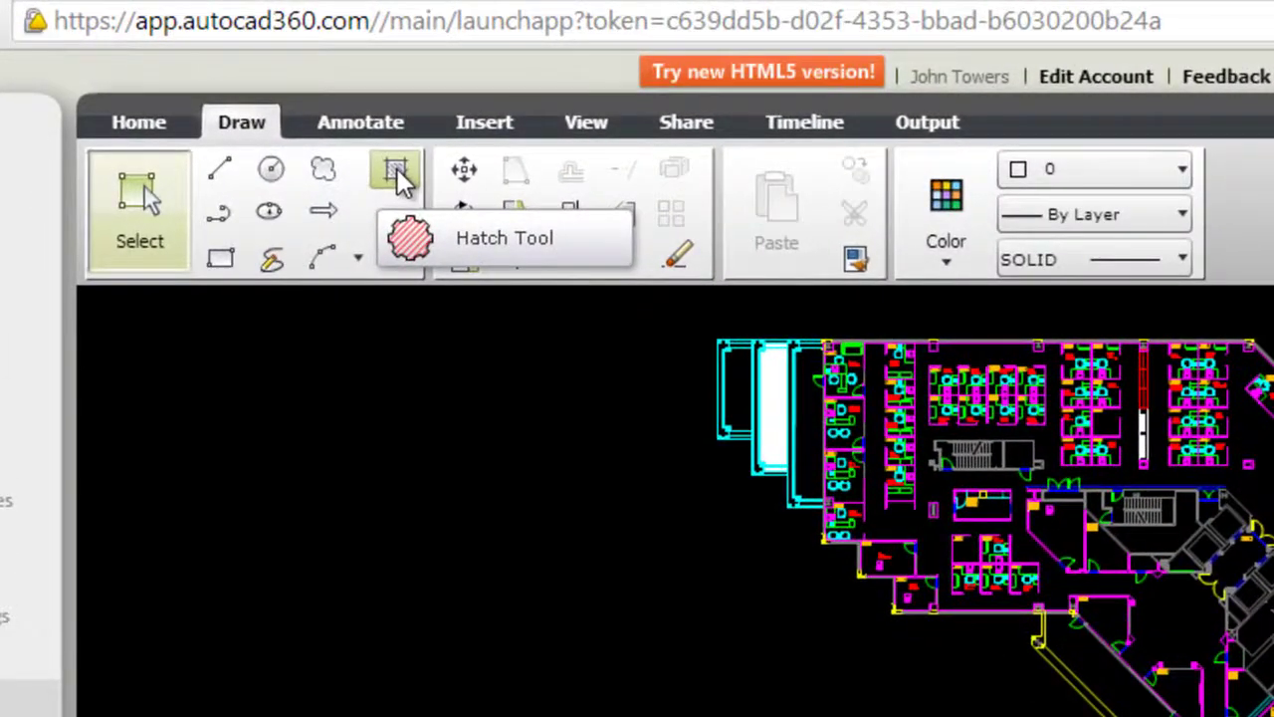
pyautogui.click(279, 127)
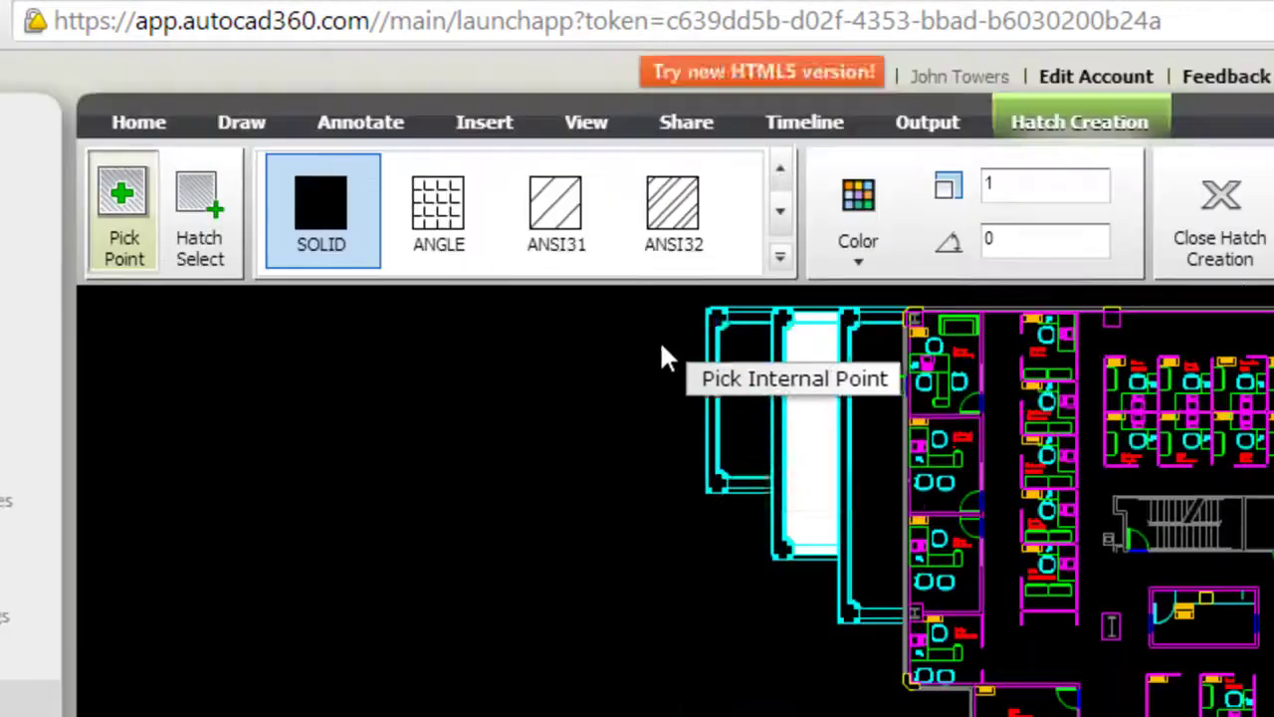
pyautogui.scroll(2, 659, 340)
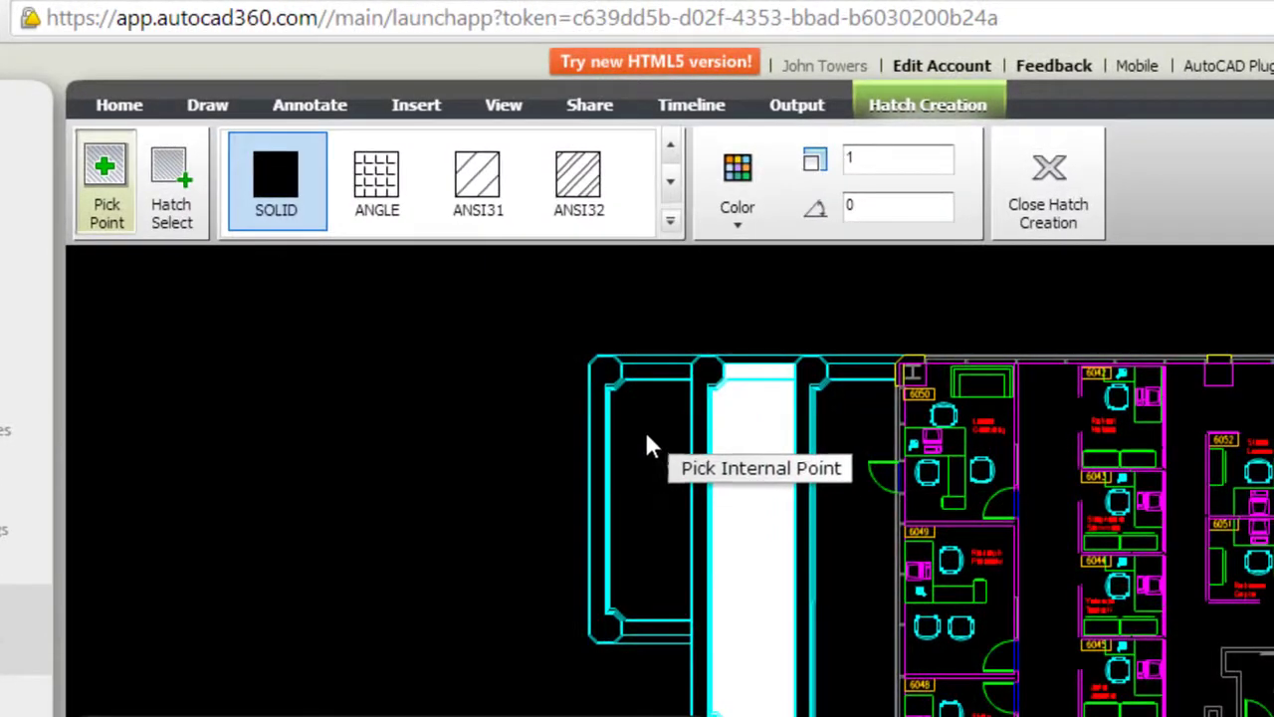
pyautogui.click(741, 211)
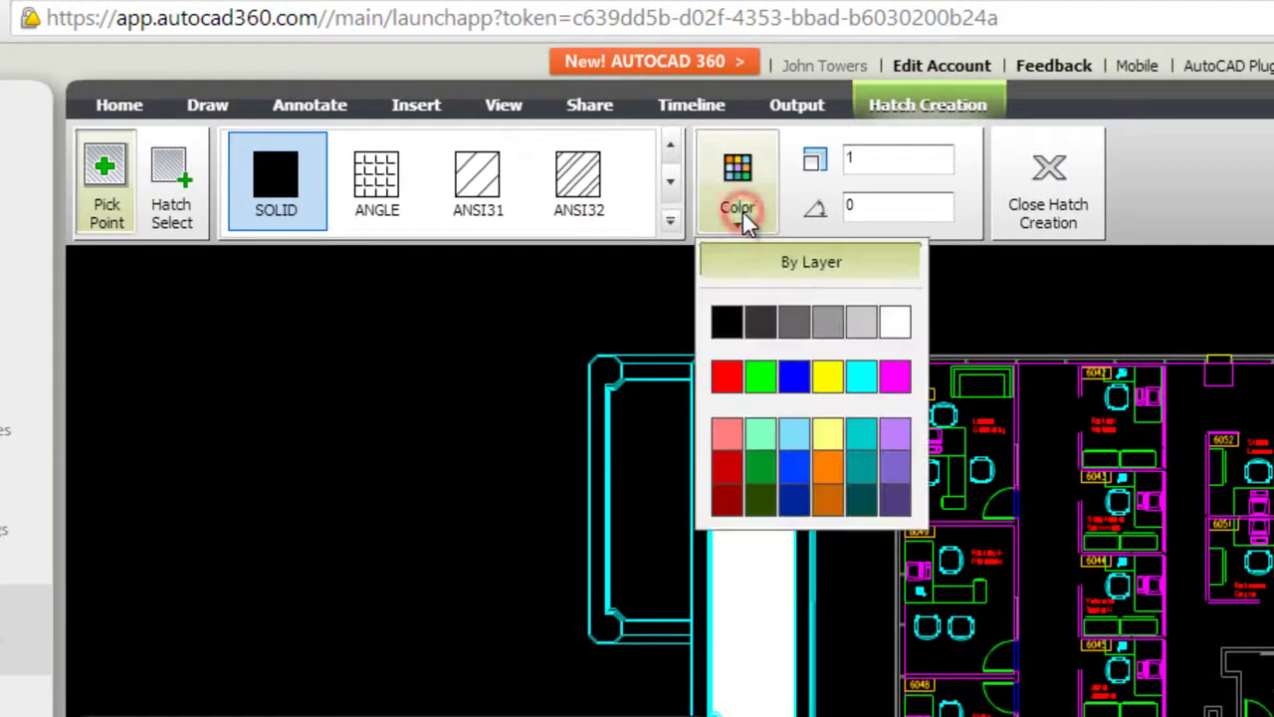
pyautogui.click(747, 371)
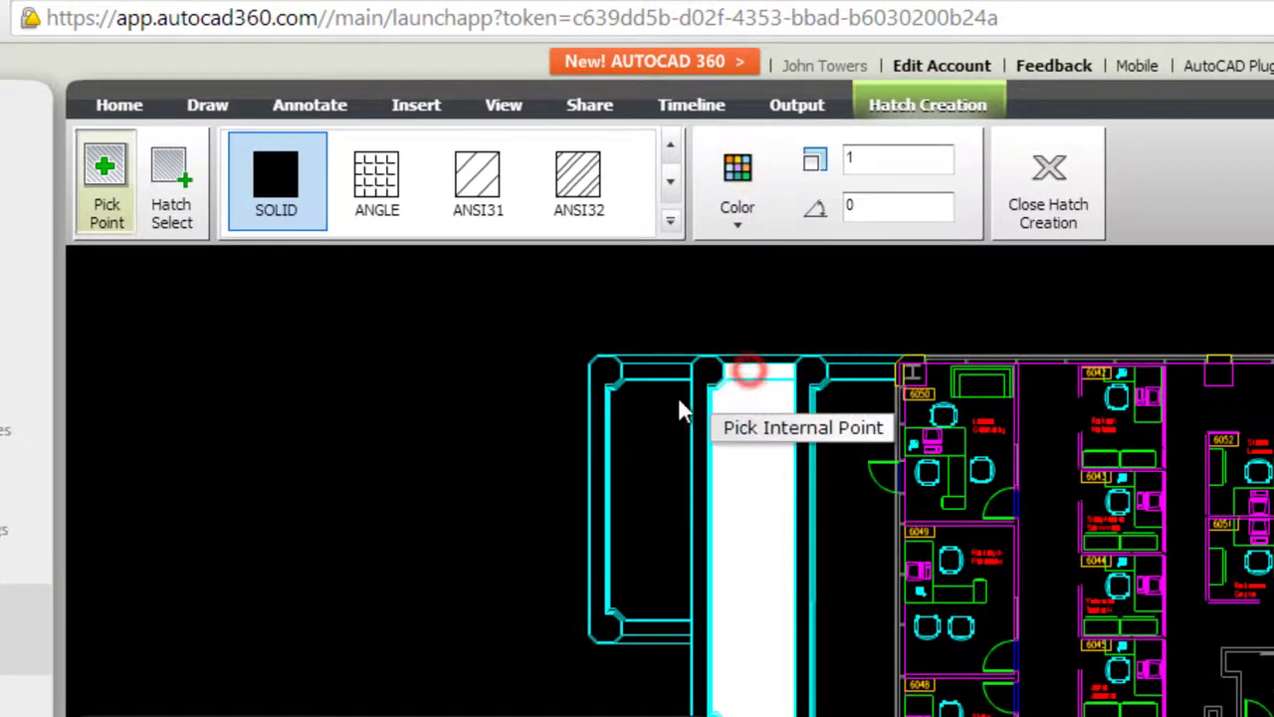
pyautogui.click(641, 491)
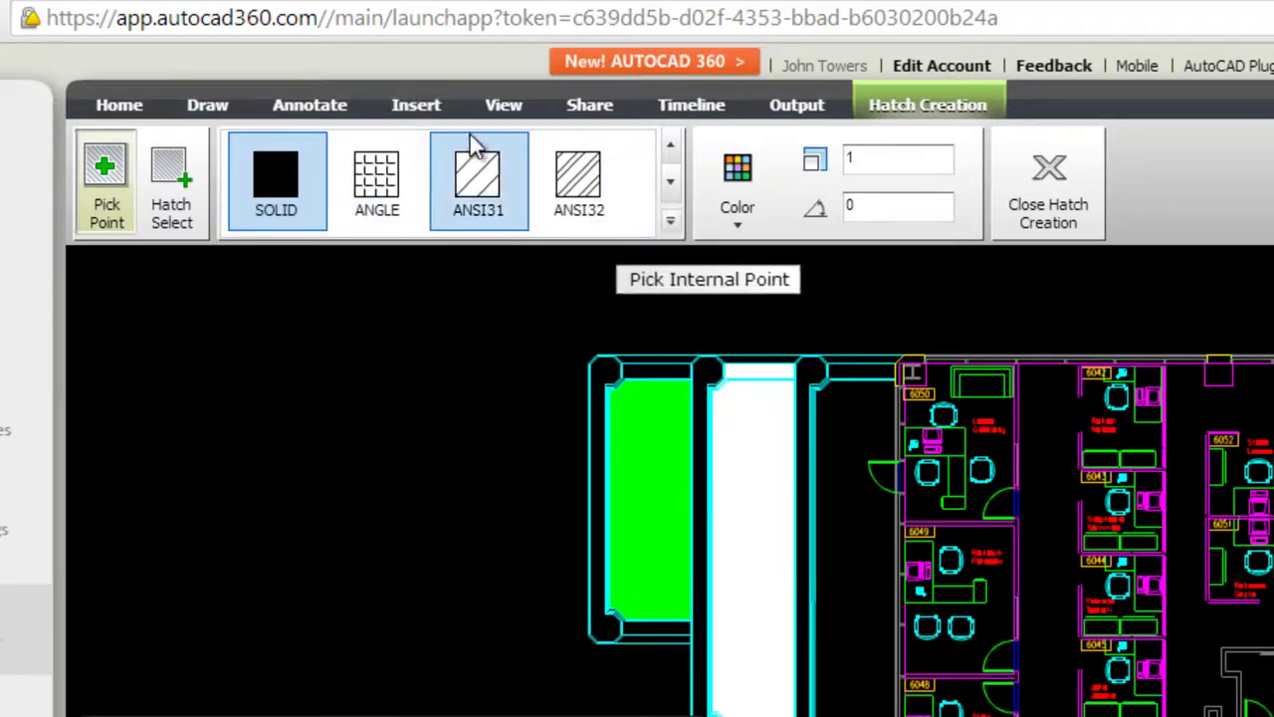
pyautogui.click(406, 108)
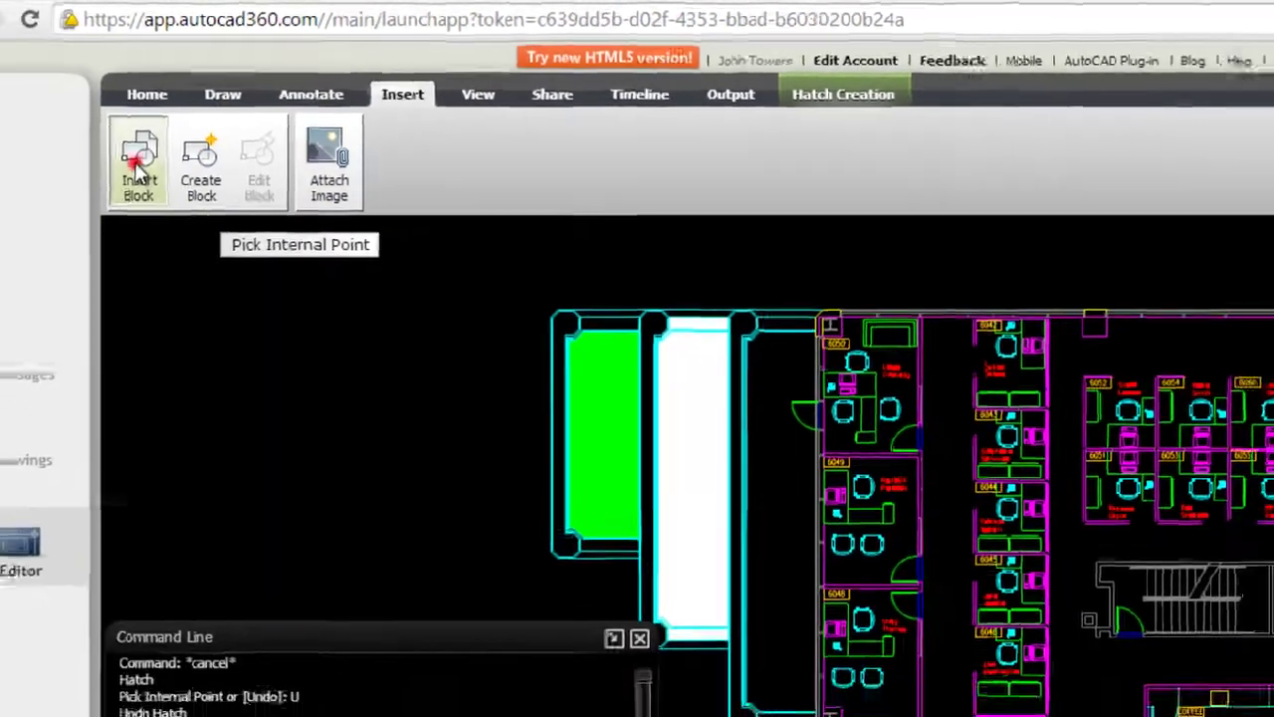
# Step: Insert the FNPHONE phone block into the drawing
pyautogui.click(168, 150)
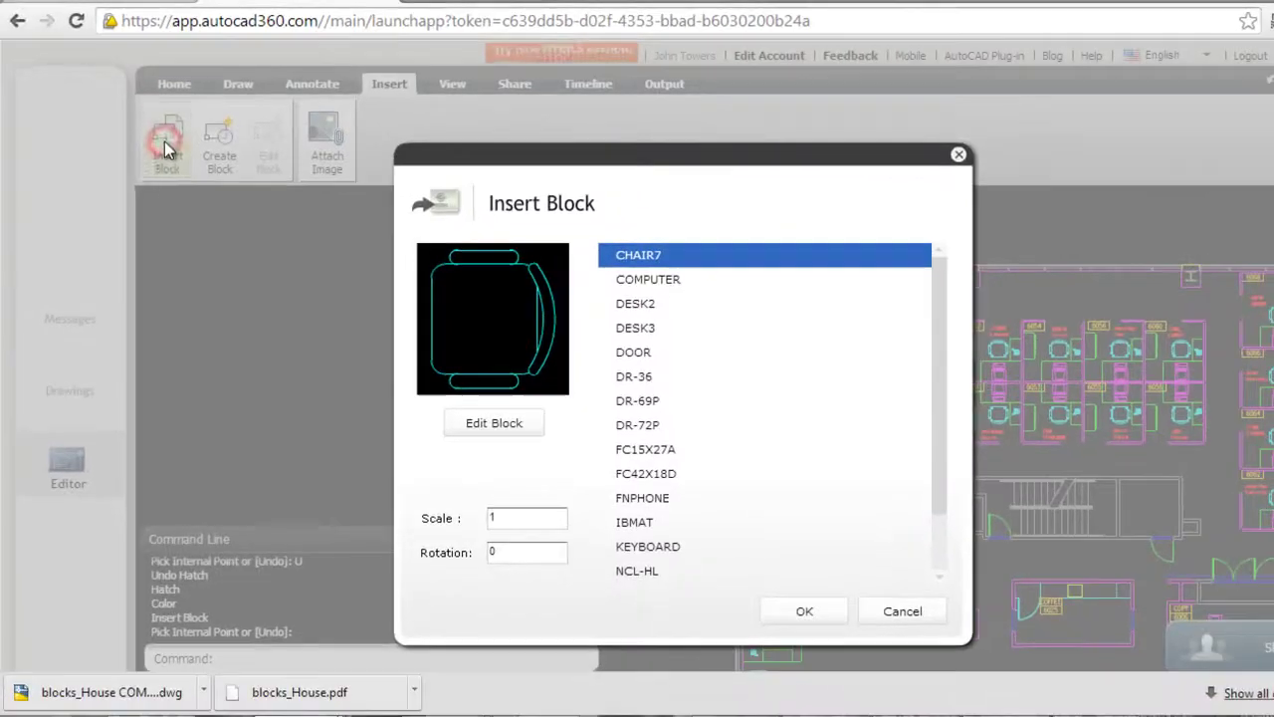
pyautogui.click(637, 336)
pyautogui.click(639, 383)
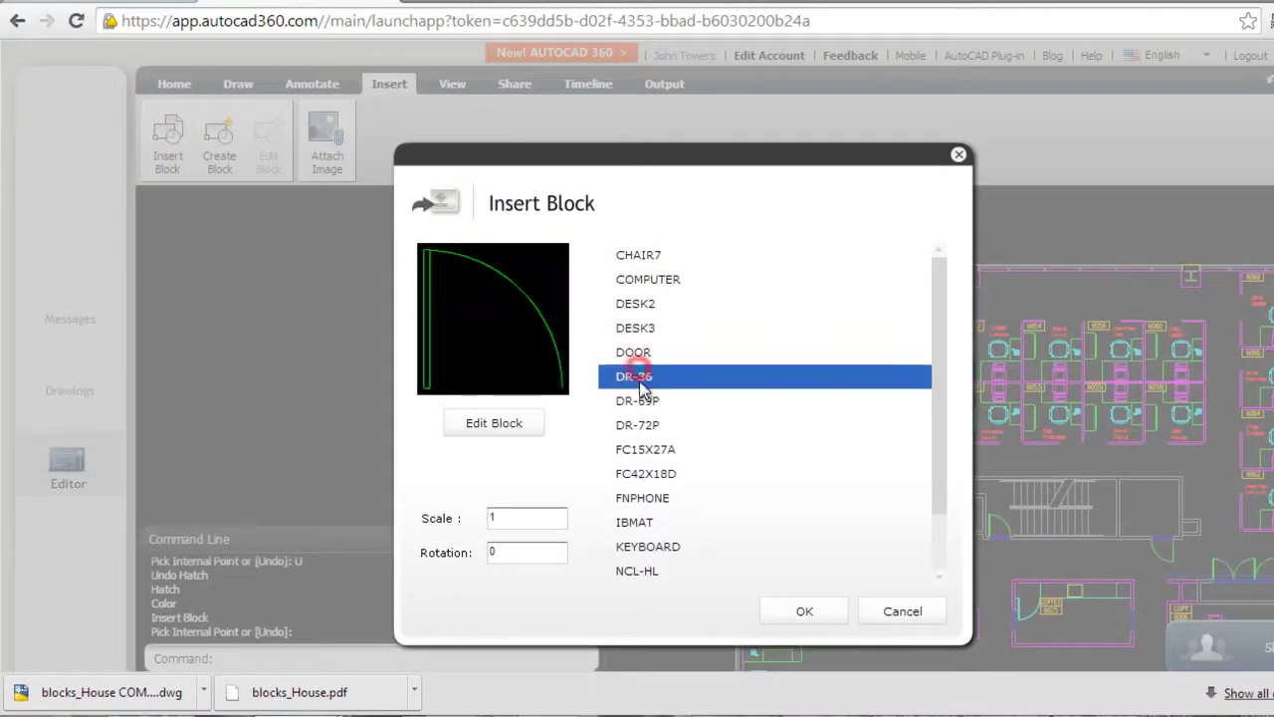
pyautogui.click(642, 498)
pyautogui.click(811, 614)
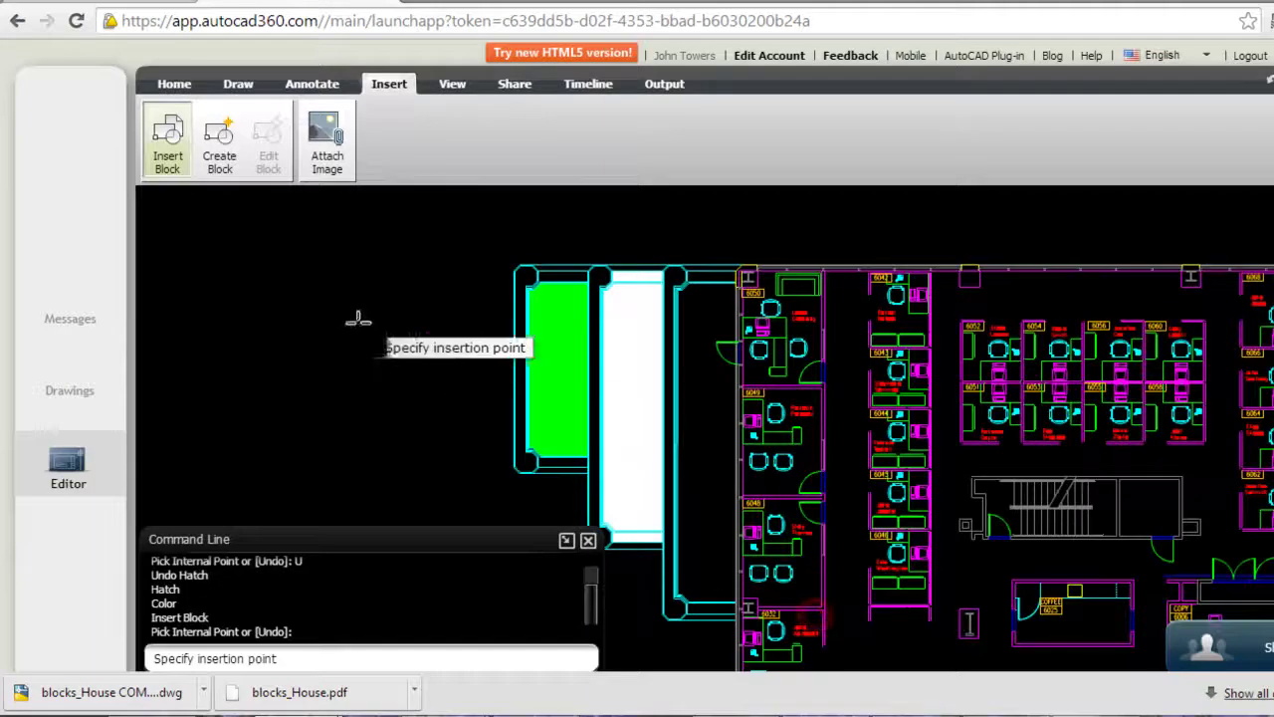
pyautogui.click(253, 334)
pyautogui.scroll(2, 258, 337)
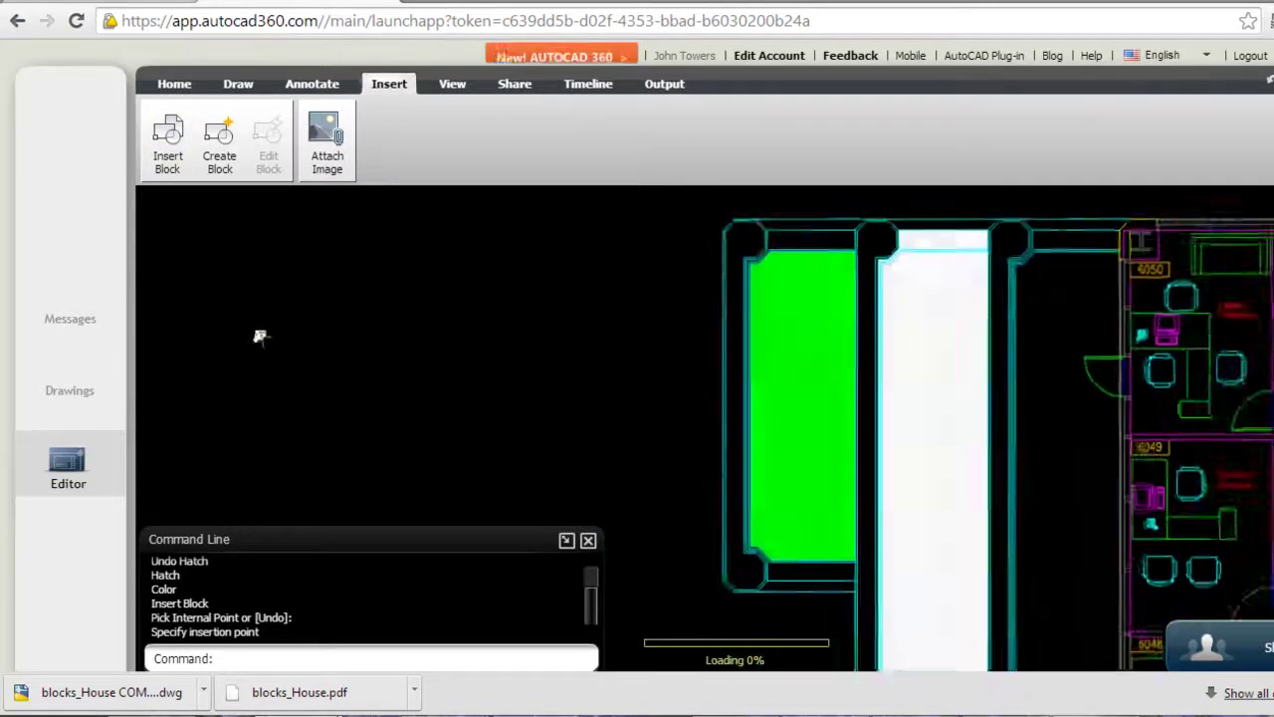
pyautogui.scroll(2, 261, 336)
pyautogui.scroll(-1, 274, 353)
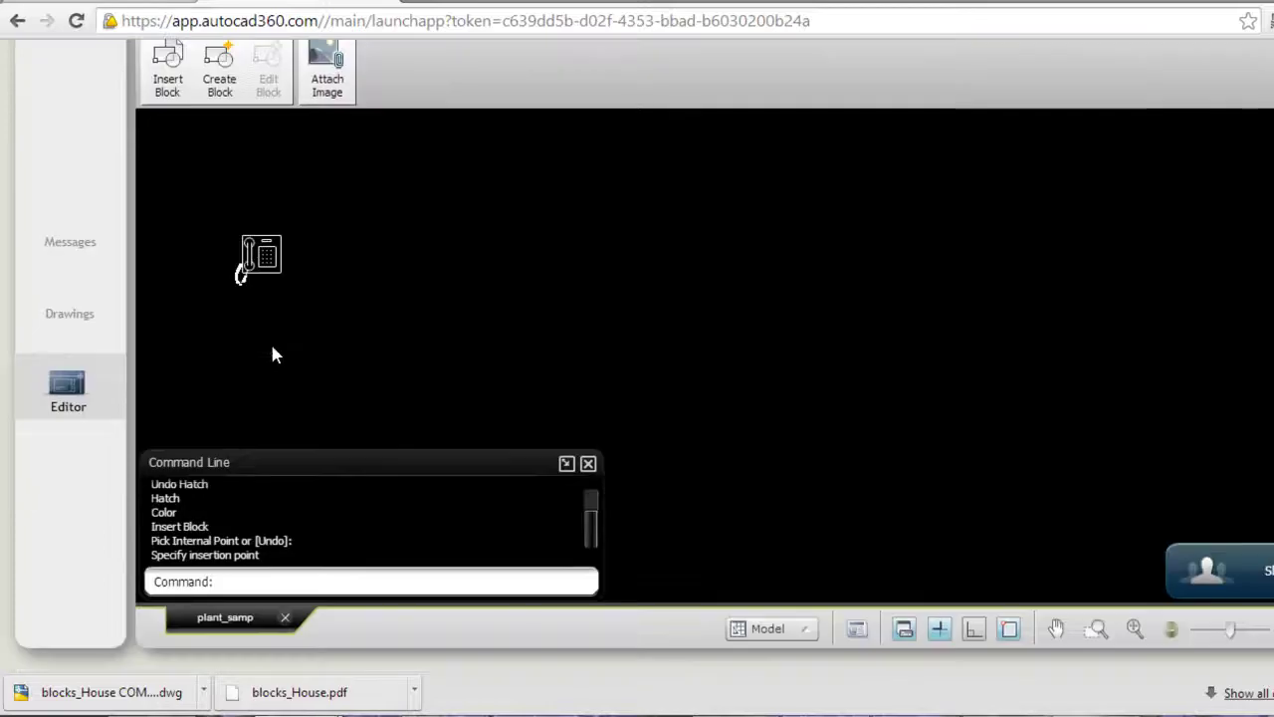
pyautogui.scroll(-2, 272, 348)
pyautogui.scroll(-2, 298, 344)
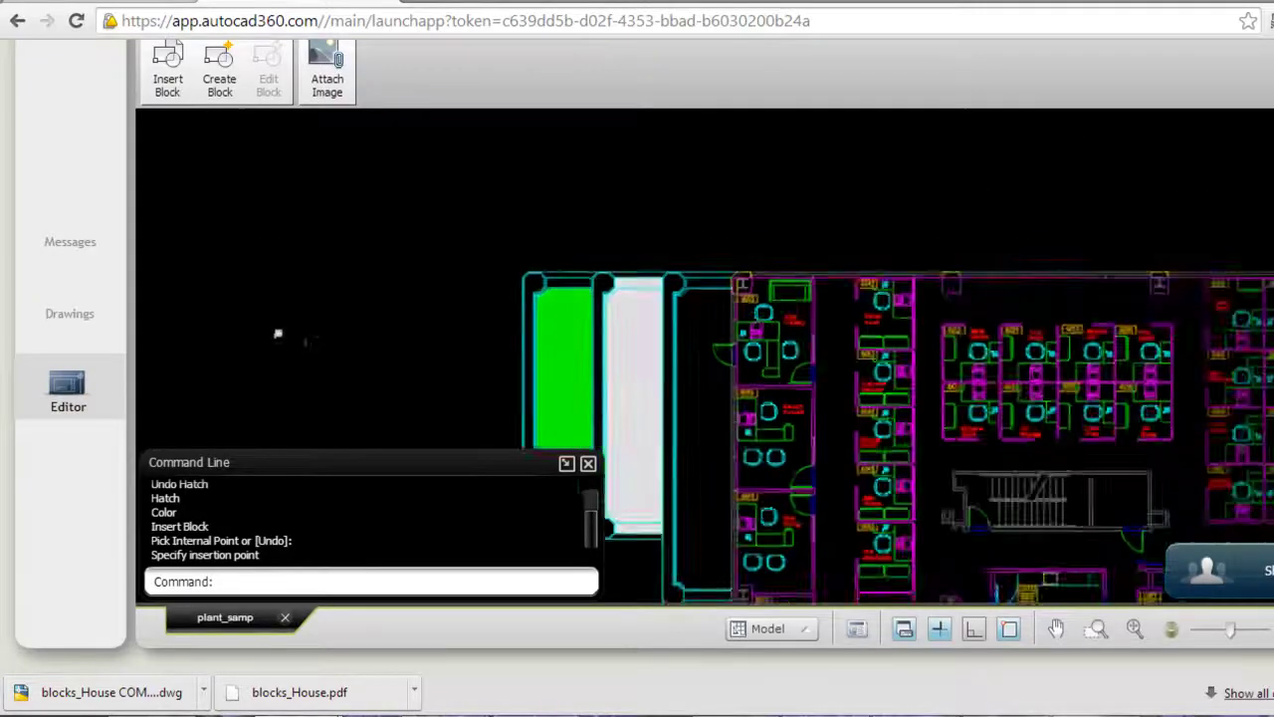
pyautogui.scroll(-1, 308, 319)
# Step: Upload and attach House-floor-addition.jpg as an image to the left of the office plan
pyautogui.moveTo(321, 282); pyautogui.dragTo(745, 196, button='middle')
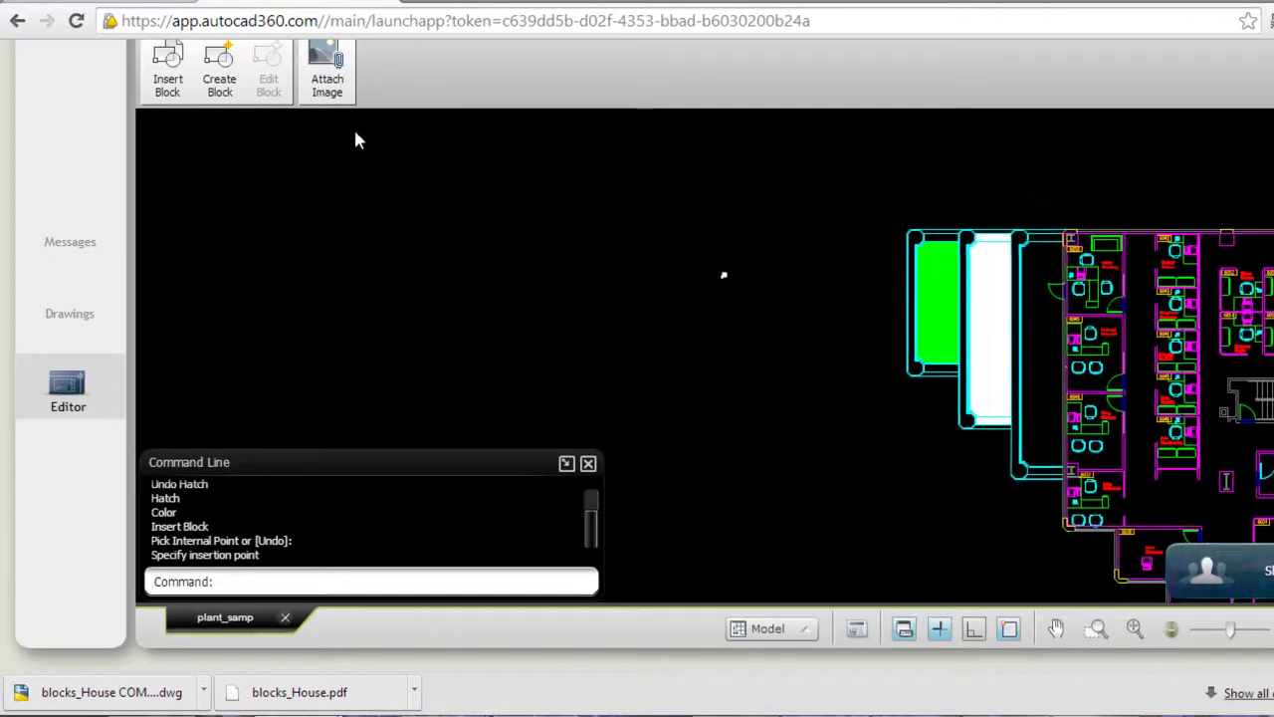
pyautogui.click(325, 70)
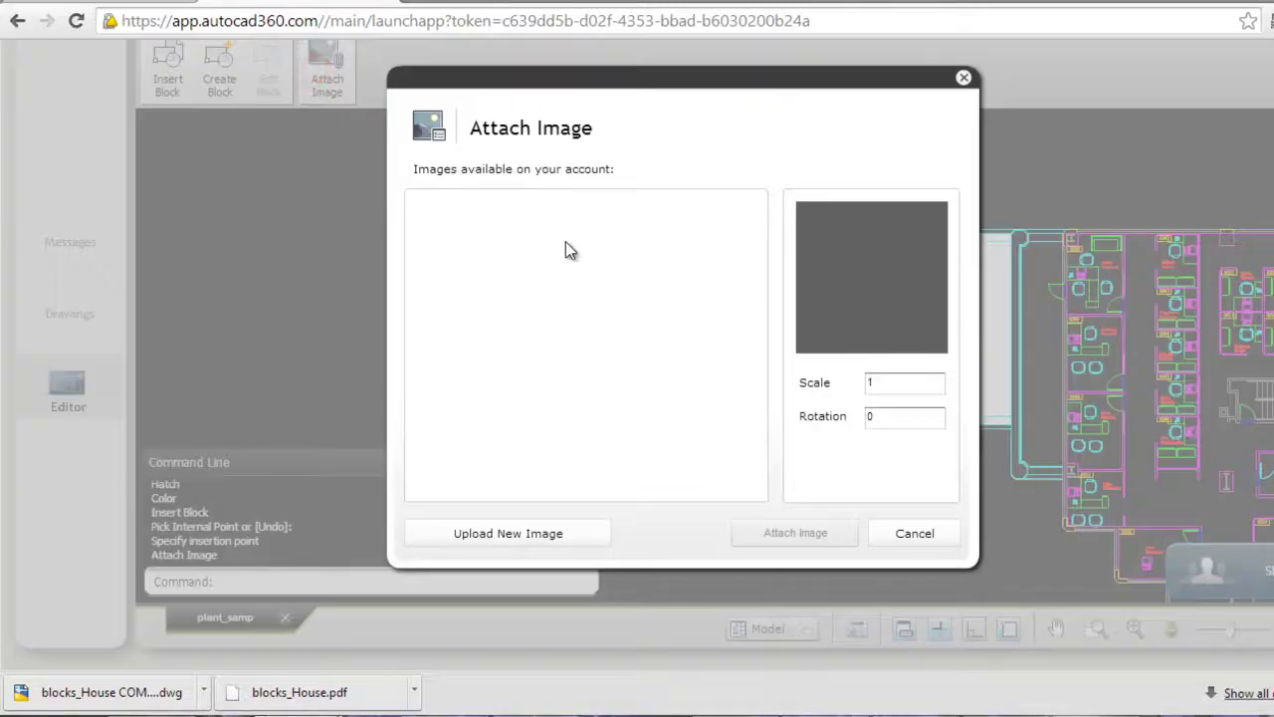
pyautogui.click(464, 538)
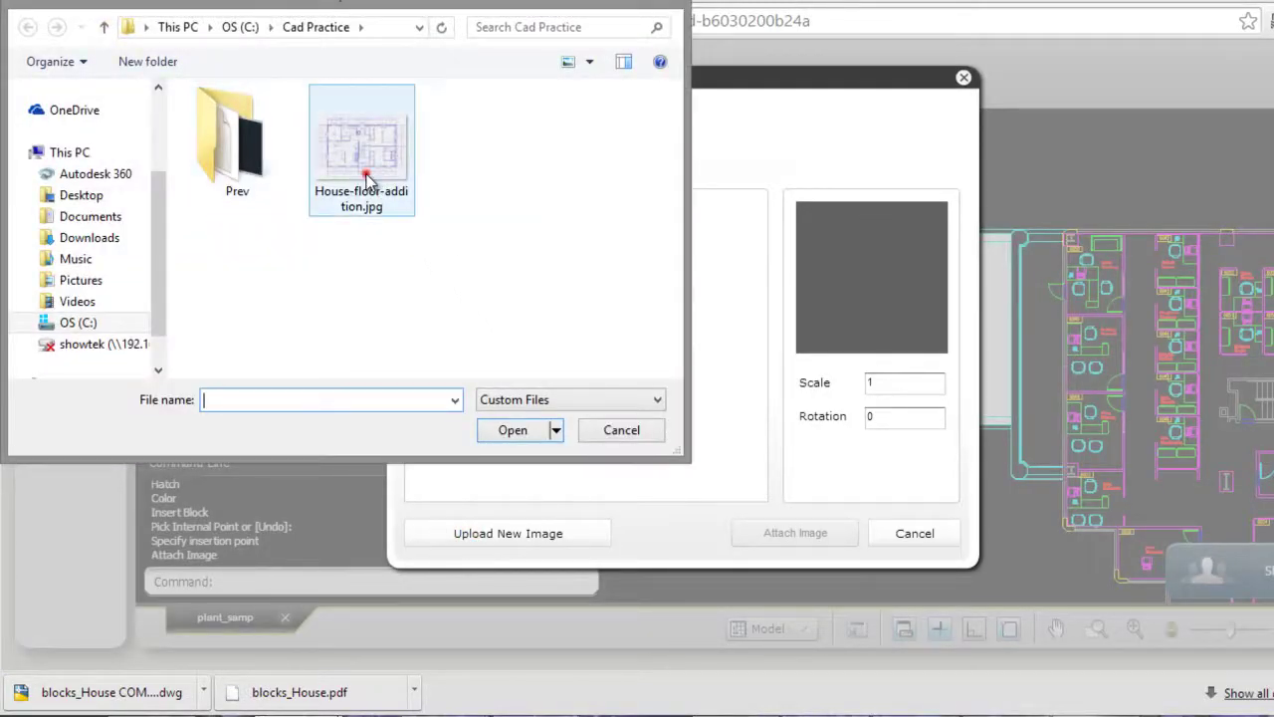
pyautogui.doubleClick(366, 179)
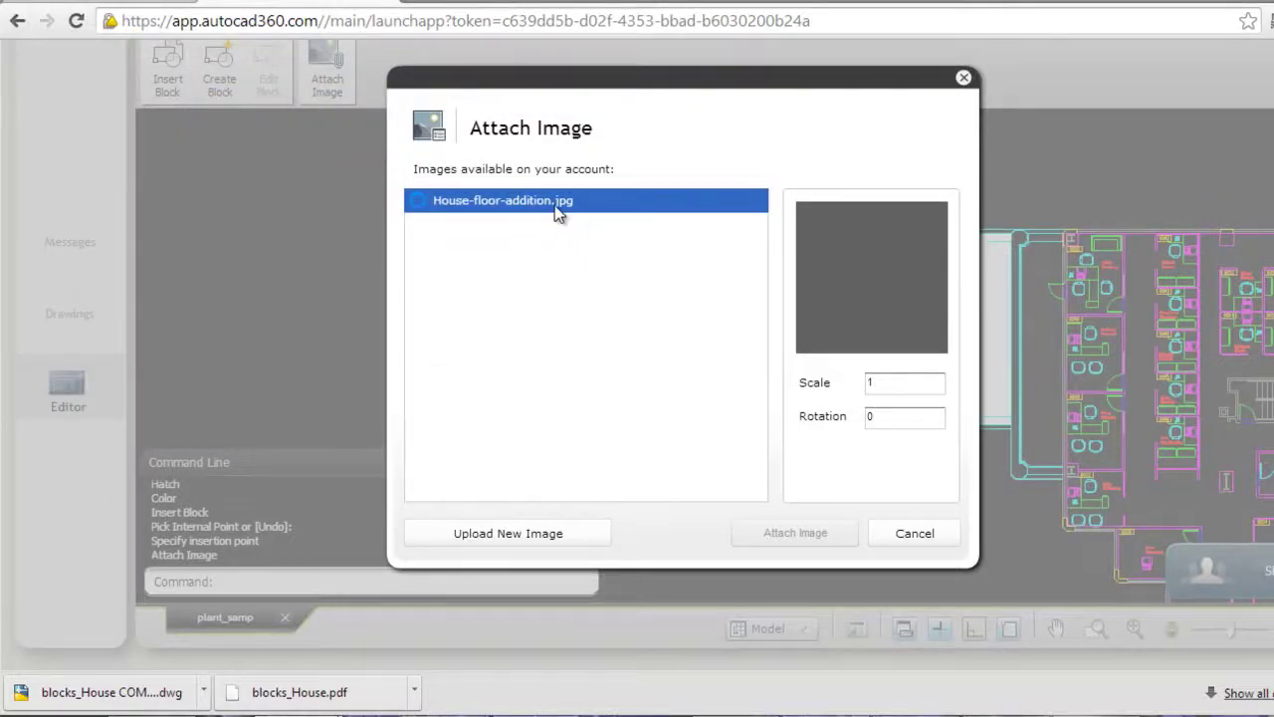
pyautogui.click(765, 537)
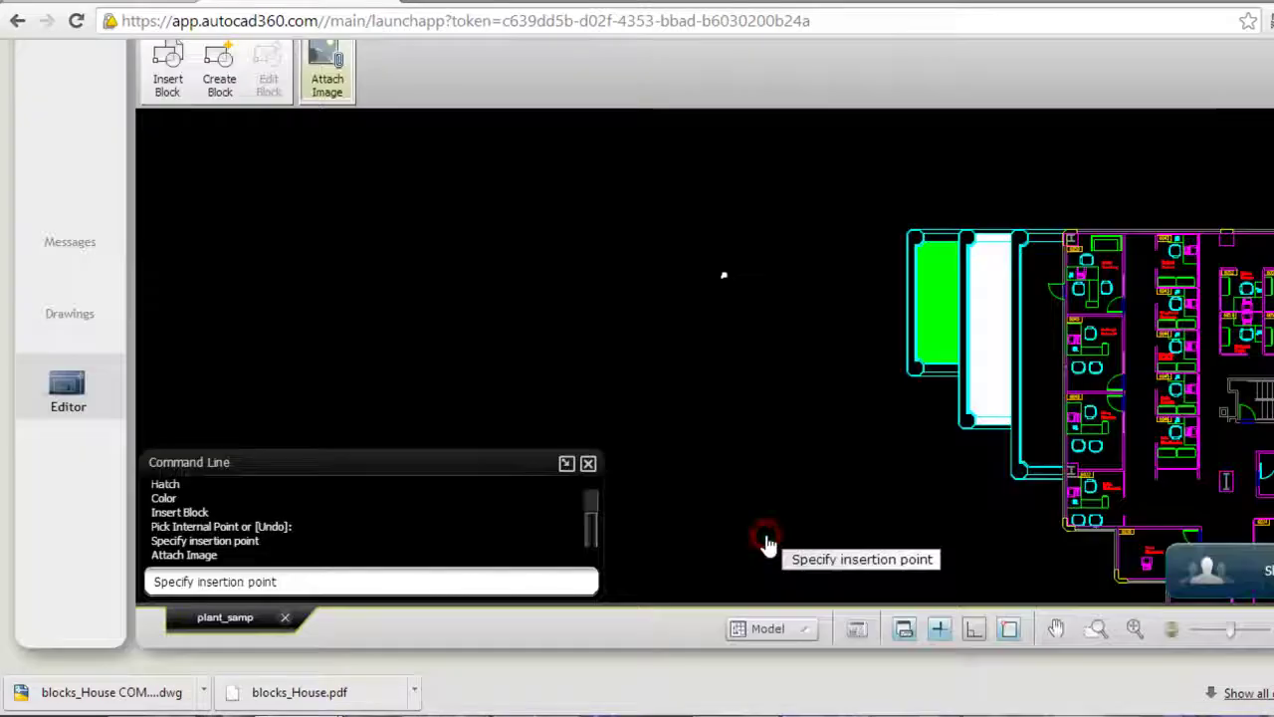
pyautogui.click(484, 369)
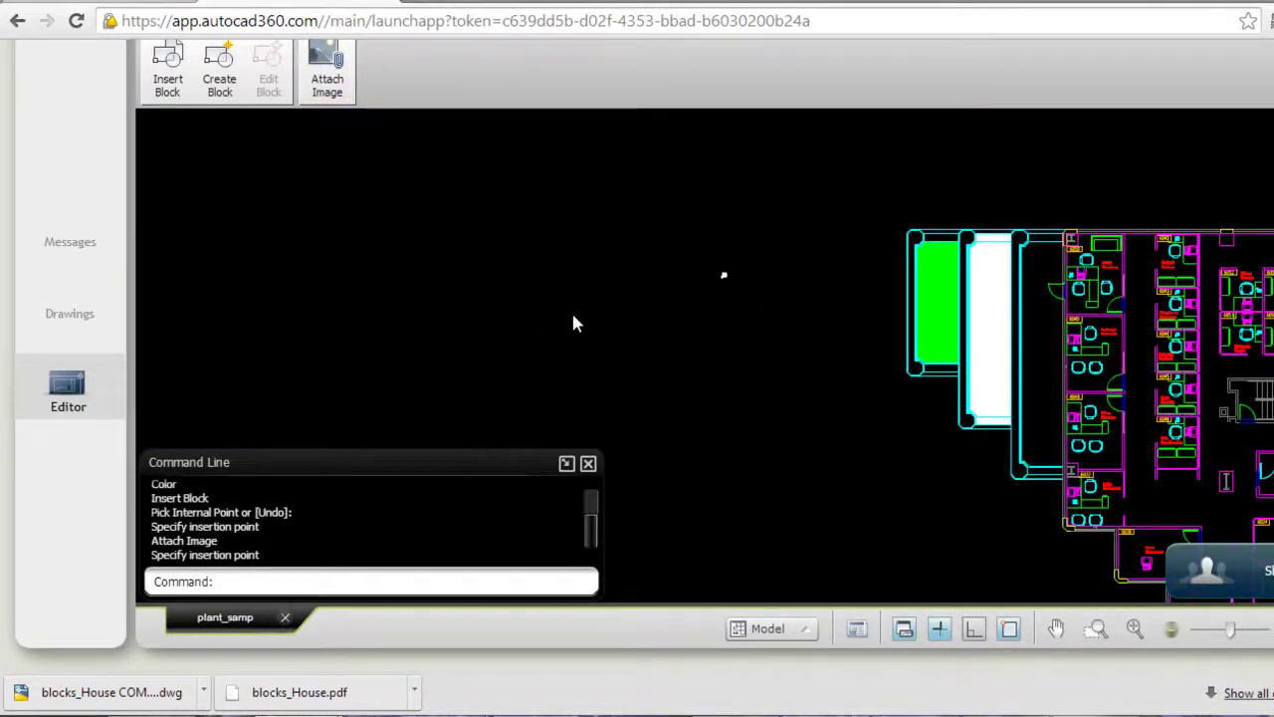
pyautogui.scroll(2, 641, 227)
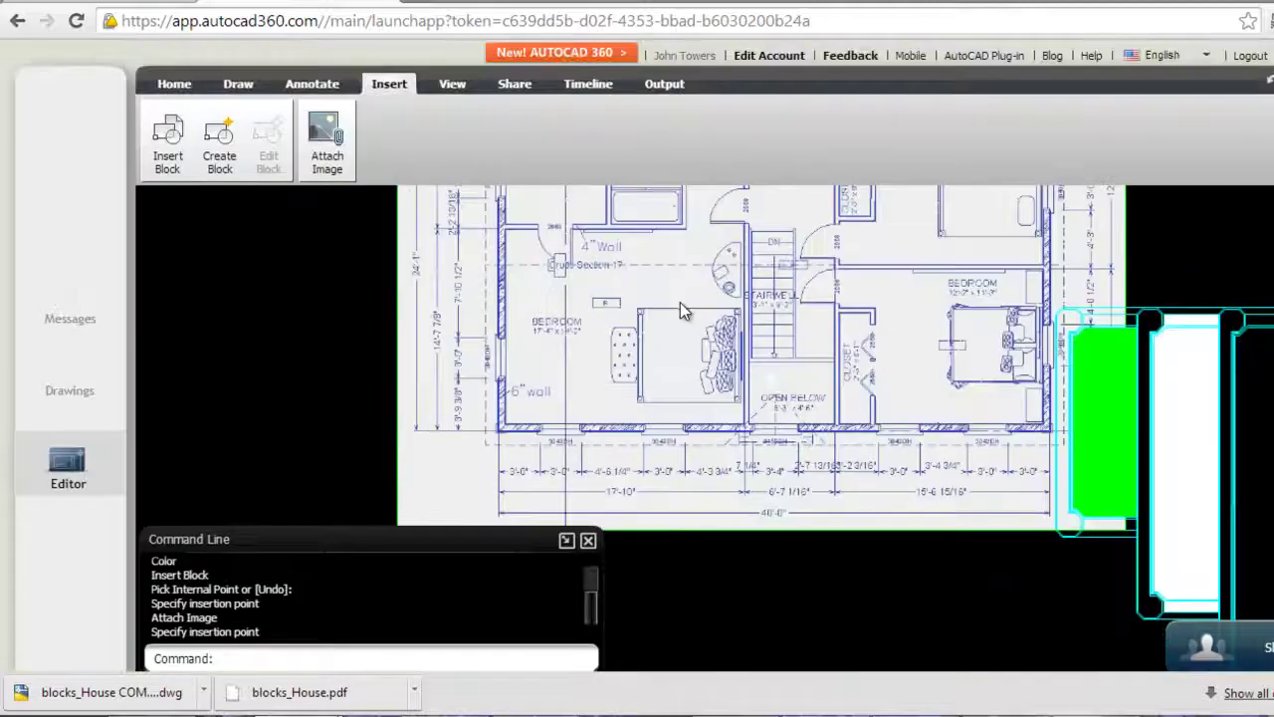
pyautogui.scroll(2, 681, 311)
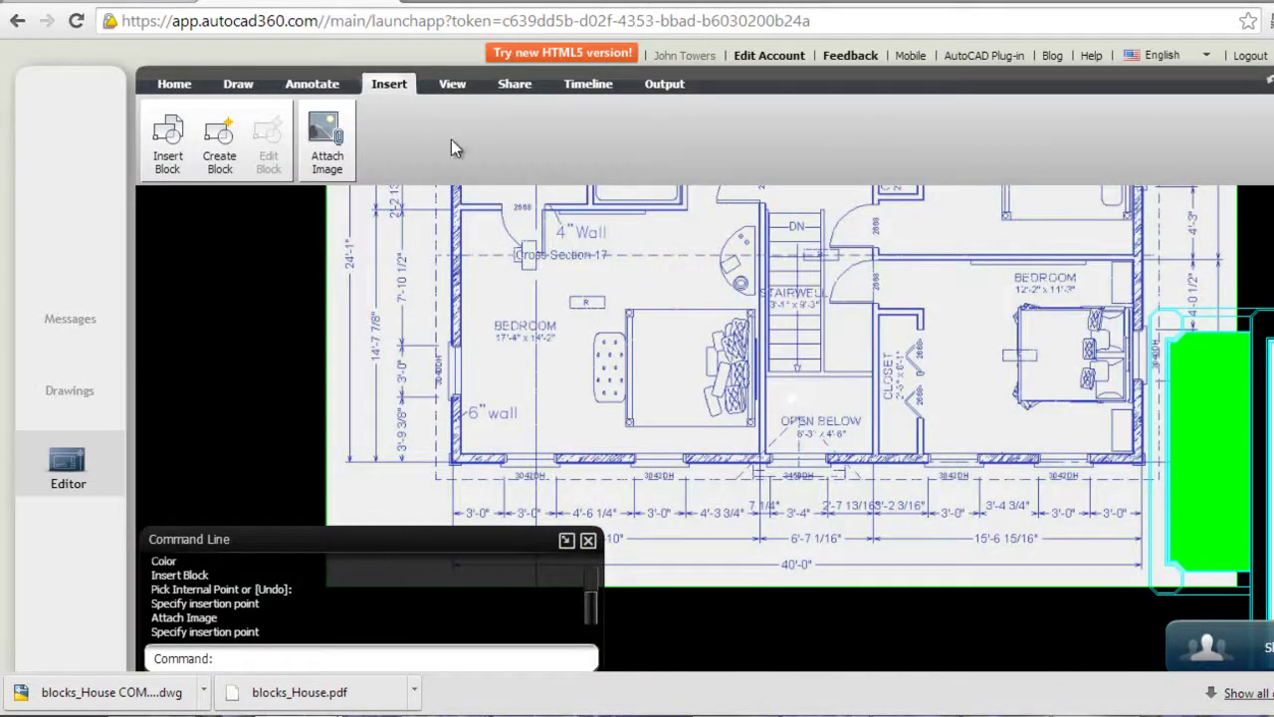
pyautogui.click(452, 84)
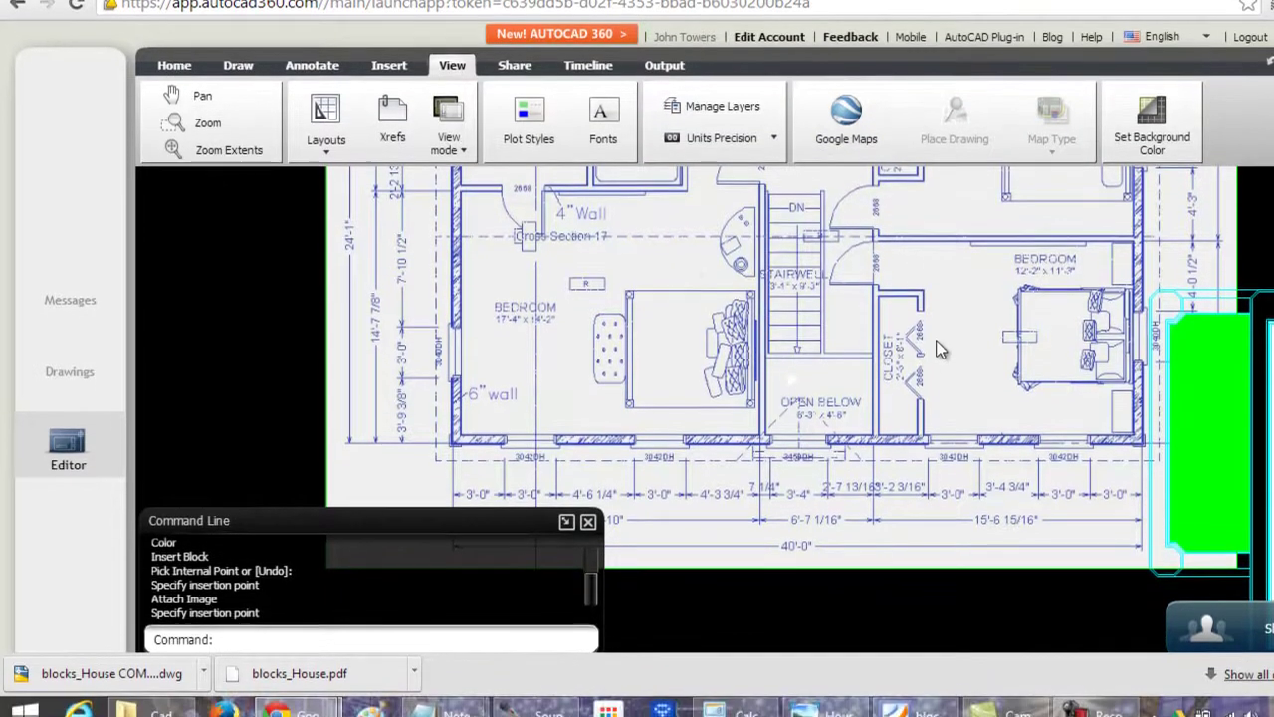
pyautogui.moveTo(149, 697)
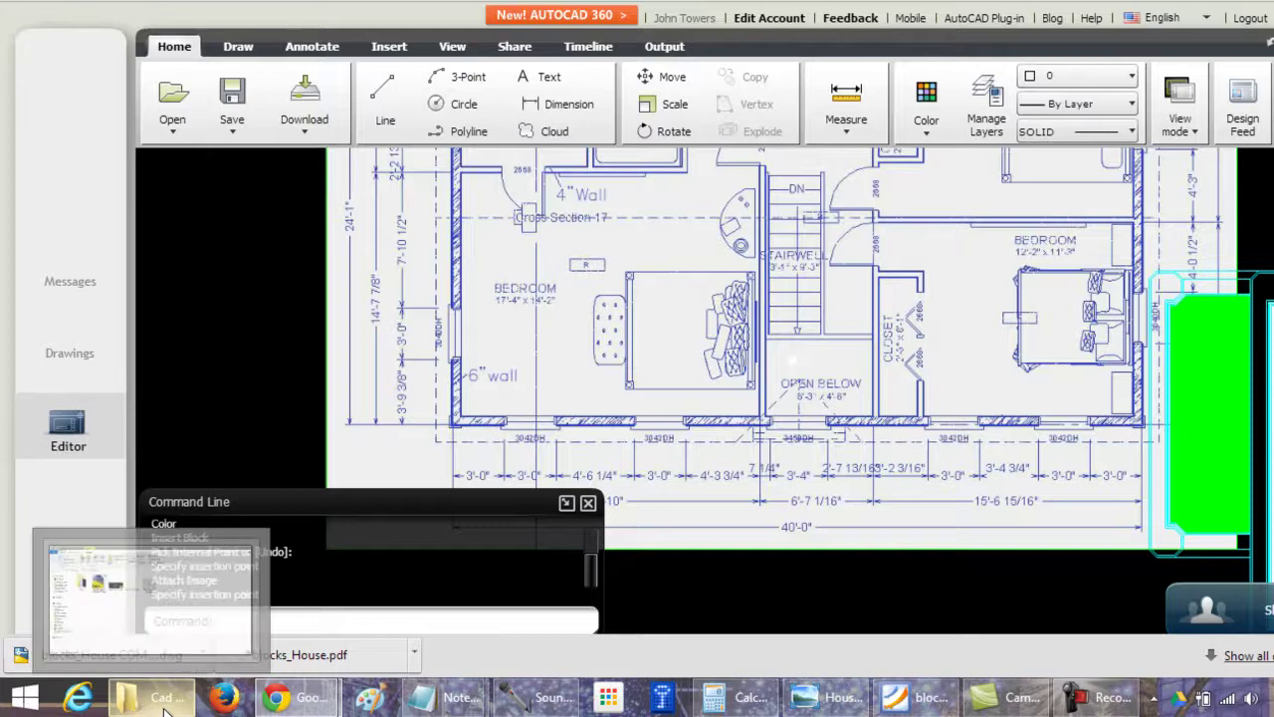
# Step: From the Cad Practice Explorer window, launch blocks_House COMPLETE.dwg in desktop AutoCAD
pyautogui.click(60, 628)
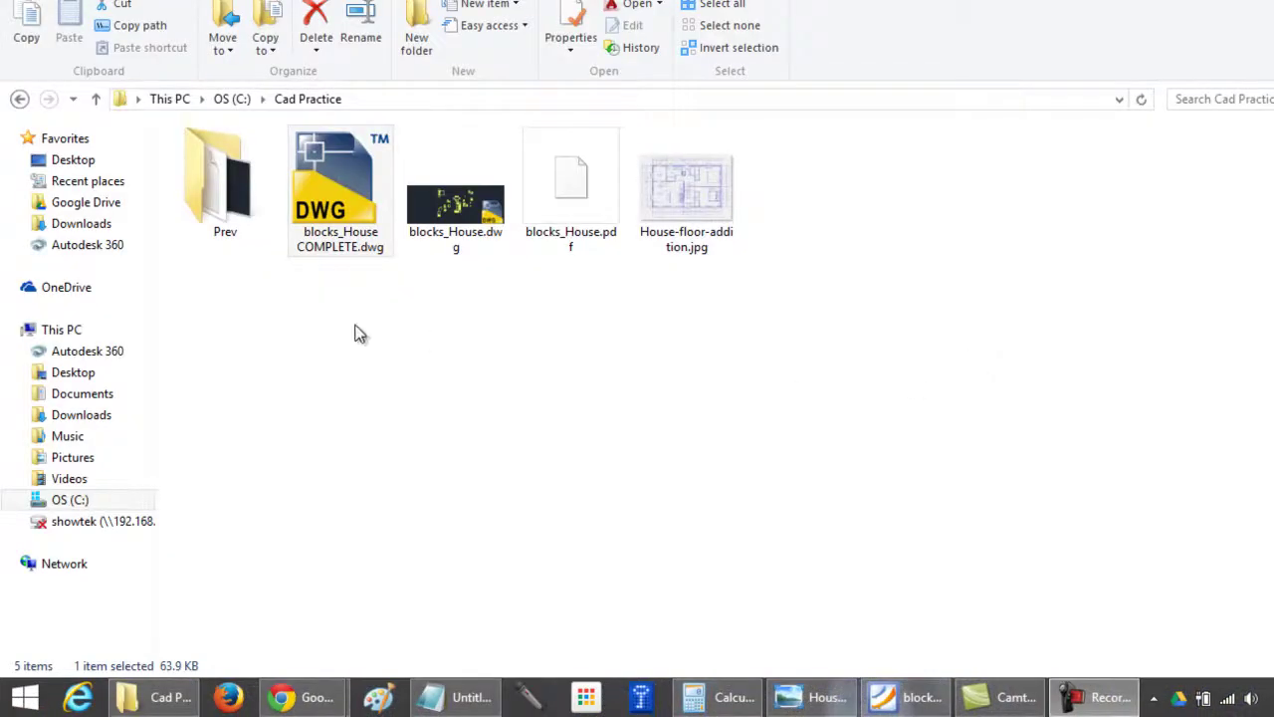
pyautogui.doubleClick(350, 257)
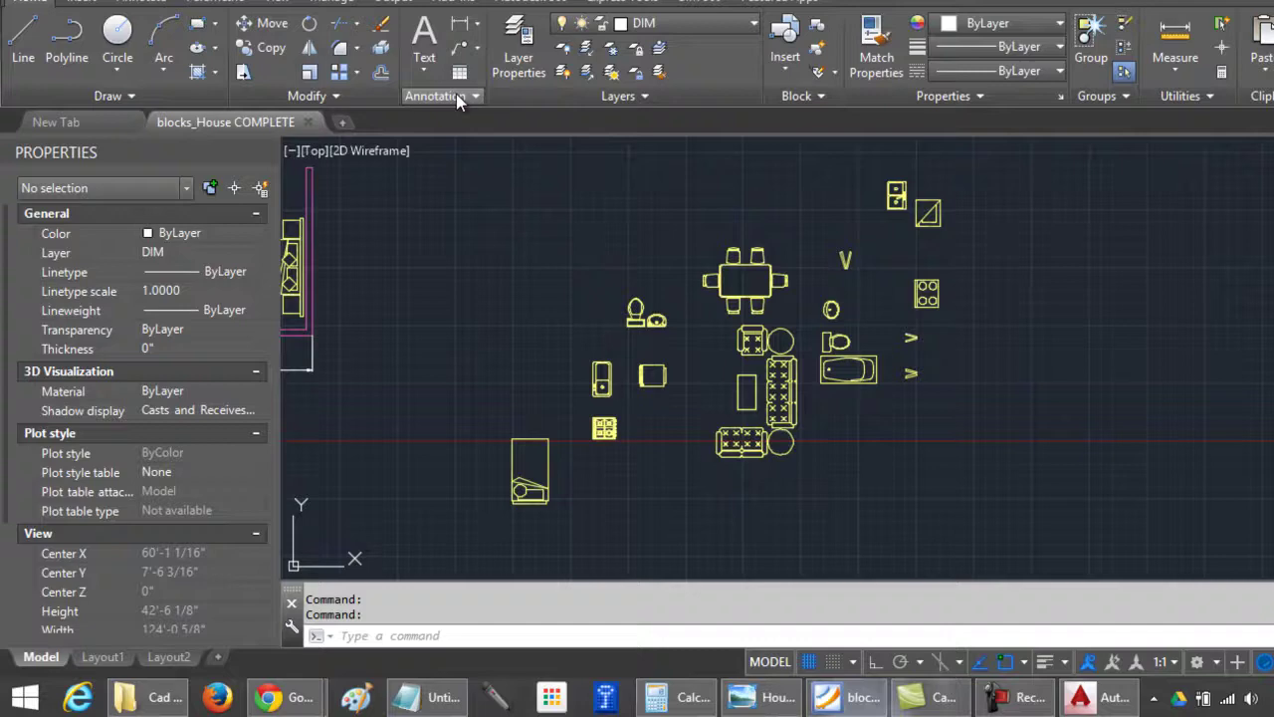
# Step: Zoom in on the BEDROOM label, bed and the bottom-wall dimension chain
pyautogui.scroll(3, 939, 336)
pyautogui.scroll(2, 862, 313)
pyautogui.scroll(-1, 672, 474)
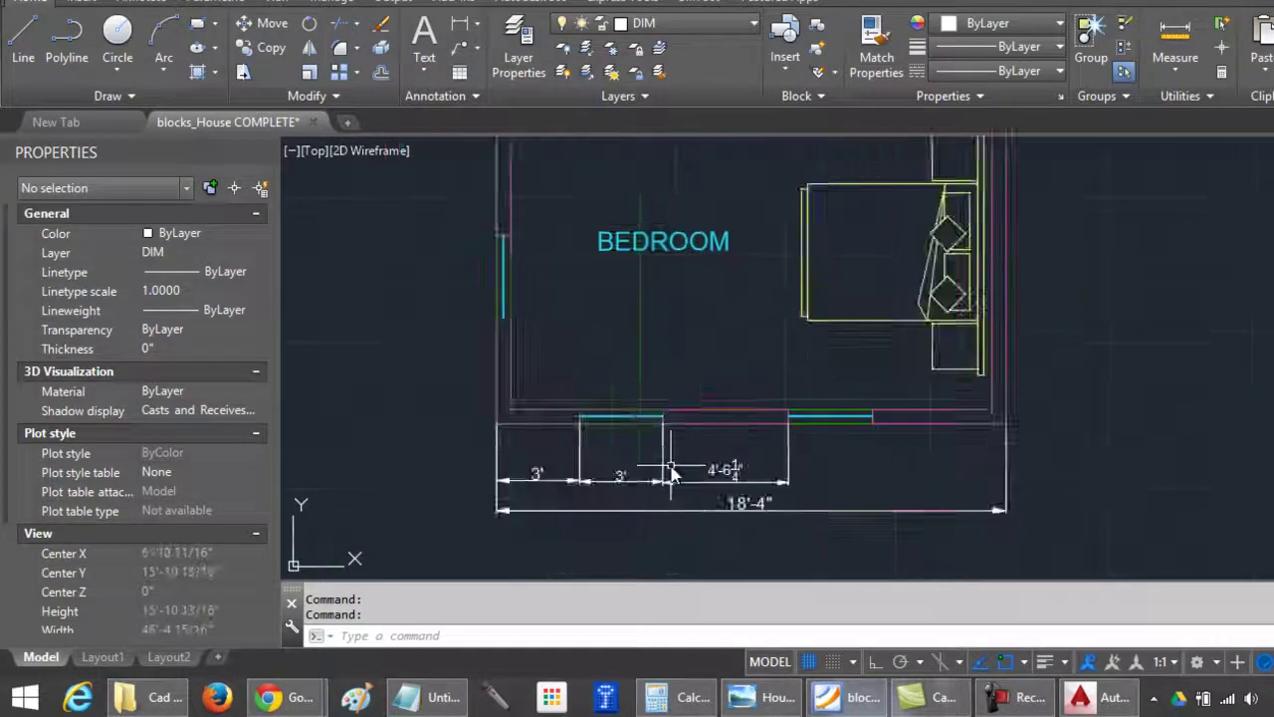
pyautogui.scroll(1, 672, 474)
pyautogui.scroll(-1, 652, 368)
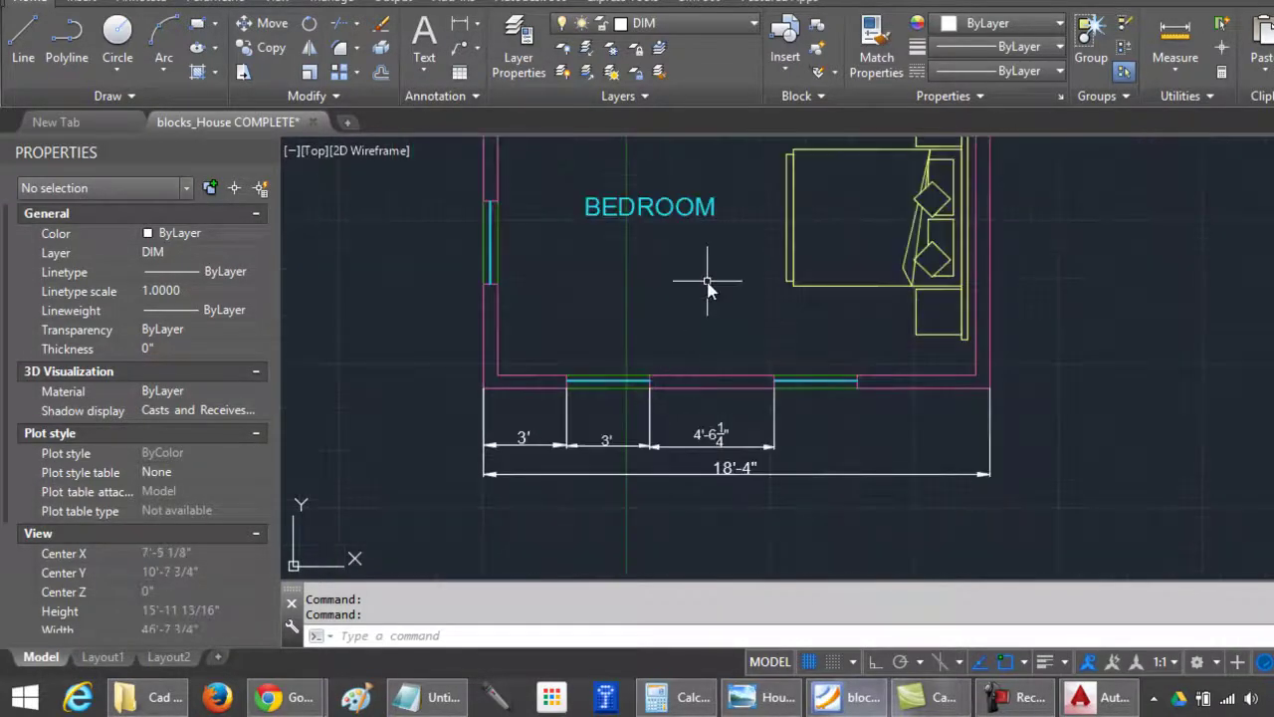